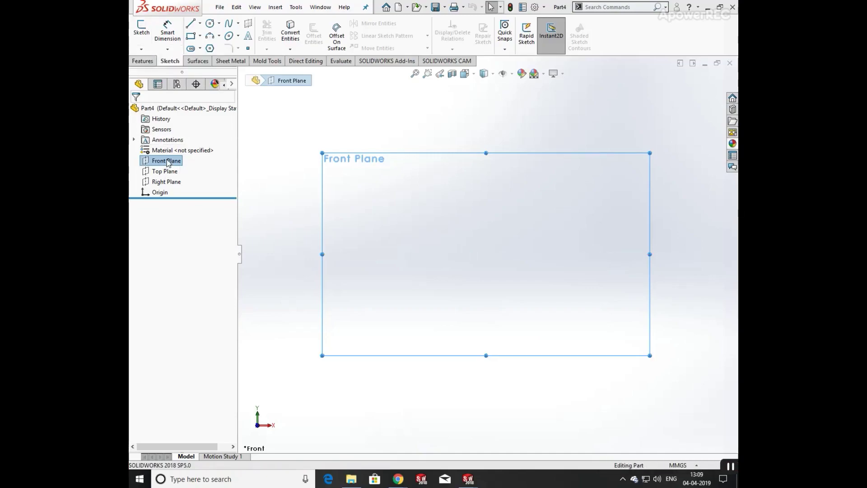
# - Start a sketch on the Front Plane and draw a three-point arc of about 91 mm radius just above the origin
pyautogui.click(141, 27)
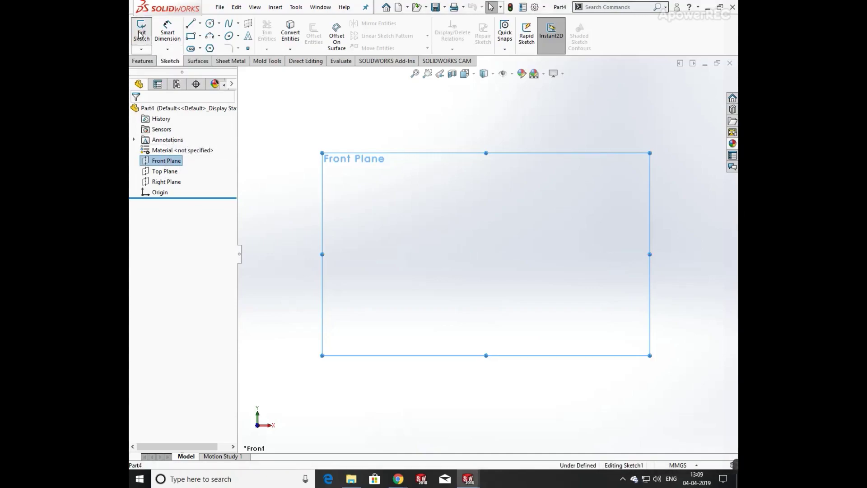
pyautogui.click(210, 36)
pyautogui.click(428, 245)
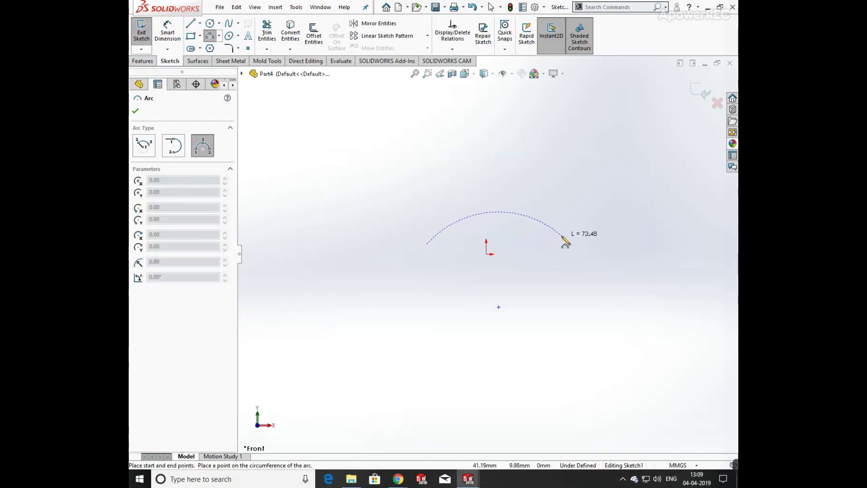
pyautogui.click(538, 234)
pyautogui.click(498, 230)
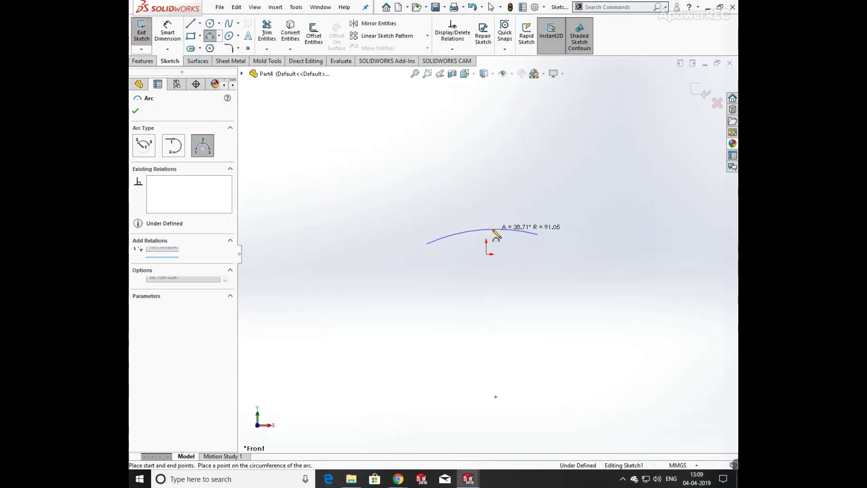
pyautogui.press('Escape')
# - Add a vertical relation between the arc's centre point and the origin
pyautogui.click(496, 397)
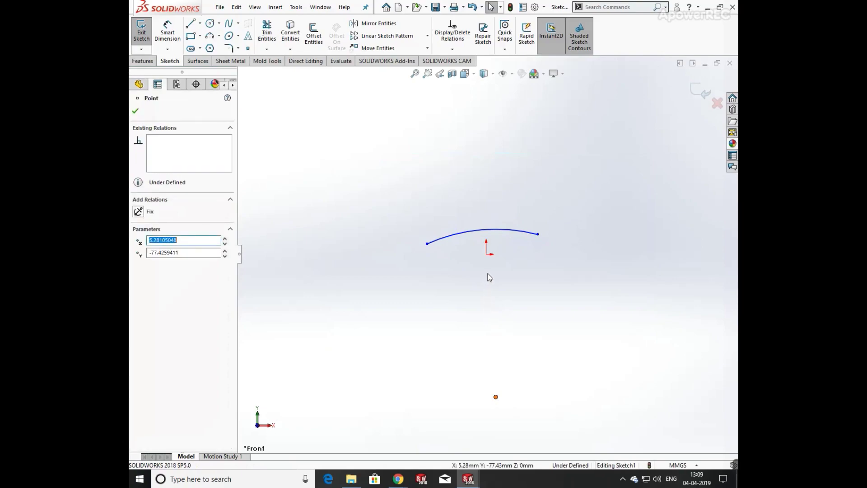
pyautogui.keyDown('ctrl'); pyautogui.click(486, 254); pyautogui.keyUp('ctrl')
pyautogui.click(532, 211)
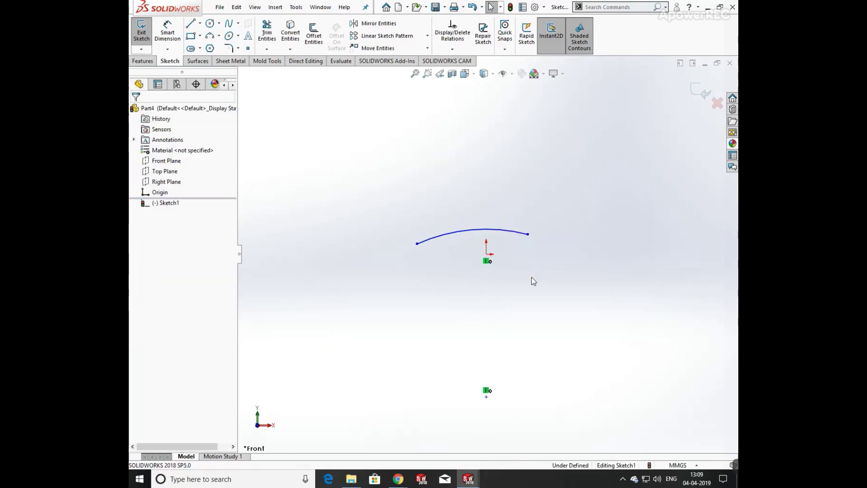
# - Dimension the arc's radius as 732.79 mm
pyautogui.click(169, 34)
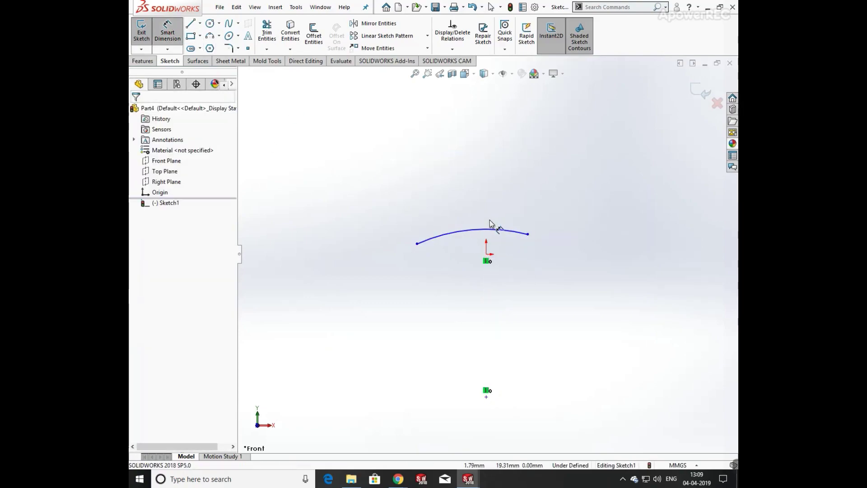
pyautogui.click(484, 232)
pyautogui.click(447, 284)
pyautogui.write('7')
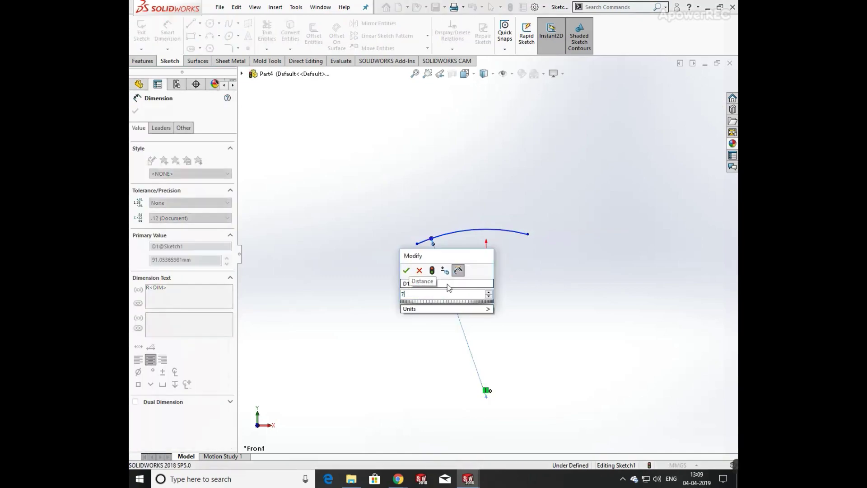
pyautogui.write('32.')
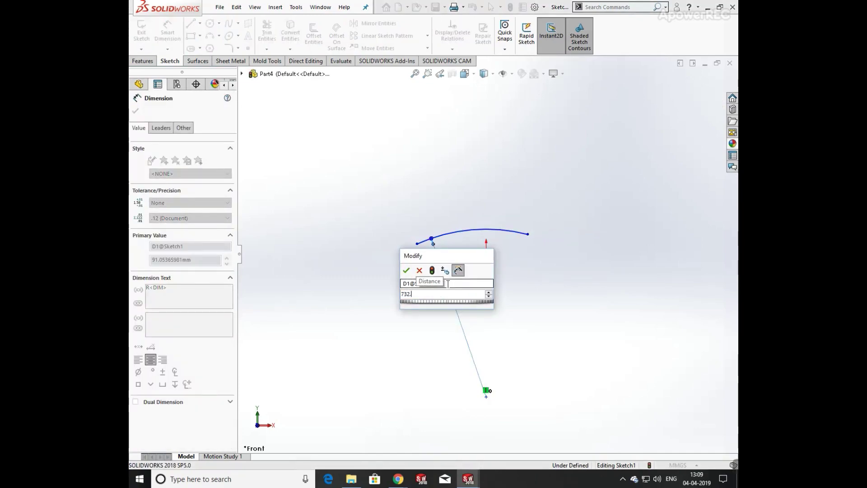
pyautogui.write('79')
pyautogui.press('Return')
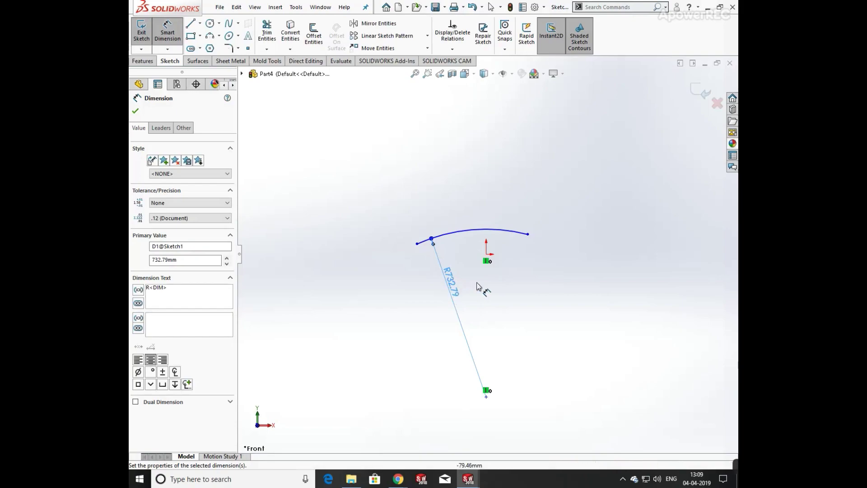
pyautogui.click(498, 296)
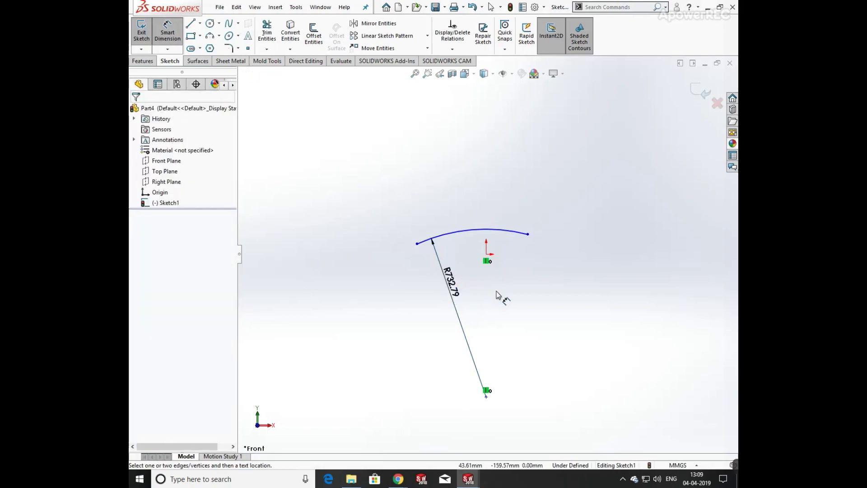
pyautogui.click(473, 229)
pyautogui.click(486, 254)
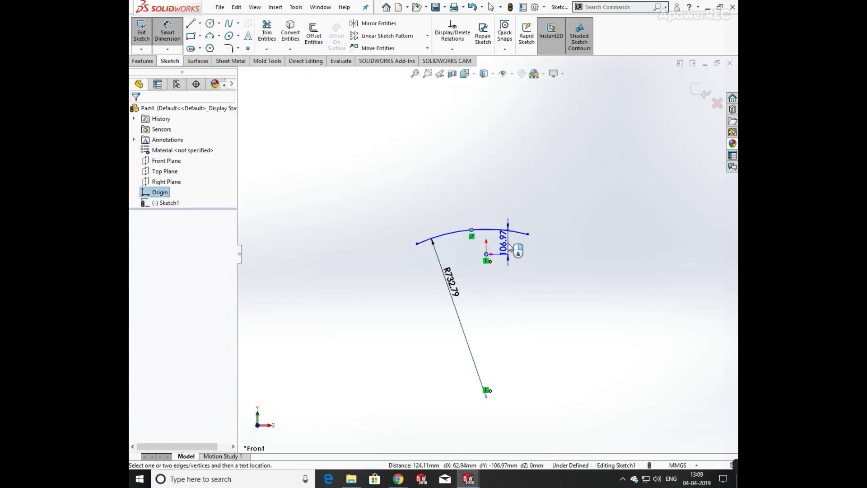
pyautogui.press('Escape')
pyautogui.press('Escape')
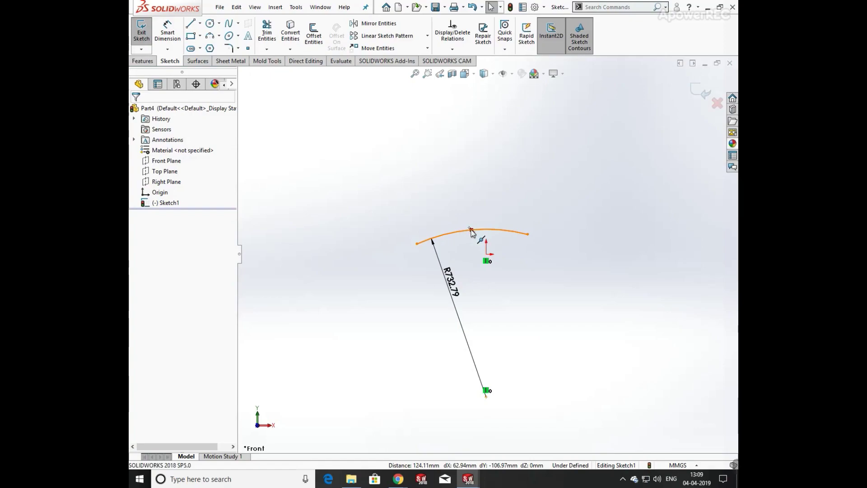
# - Add a vertical relation between the arc's midpoint and the origin
pyautogui.click(471, 232)
pyautogui.keyDown('ctrl'); pyautogui.click(487, 254); pyautogui.keyUp('ctrl')
pyautogui.click(528, 210)
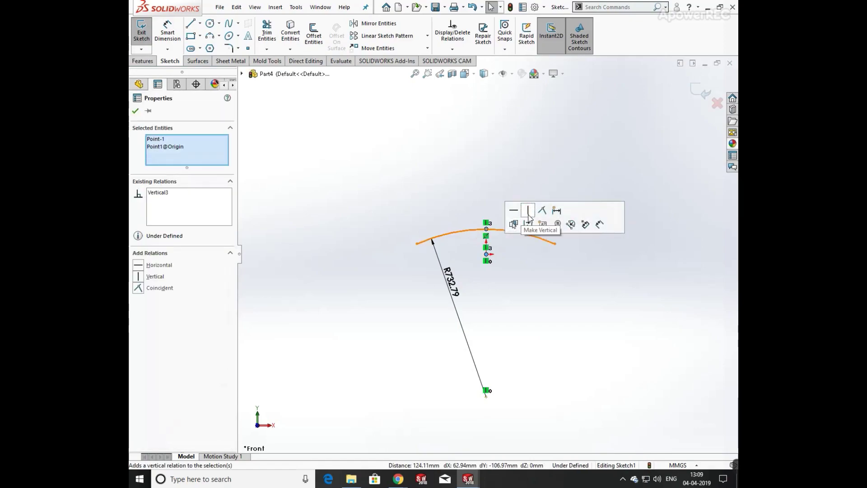
pyautogui.click(541, 280)
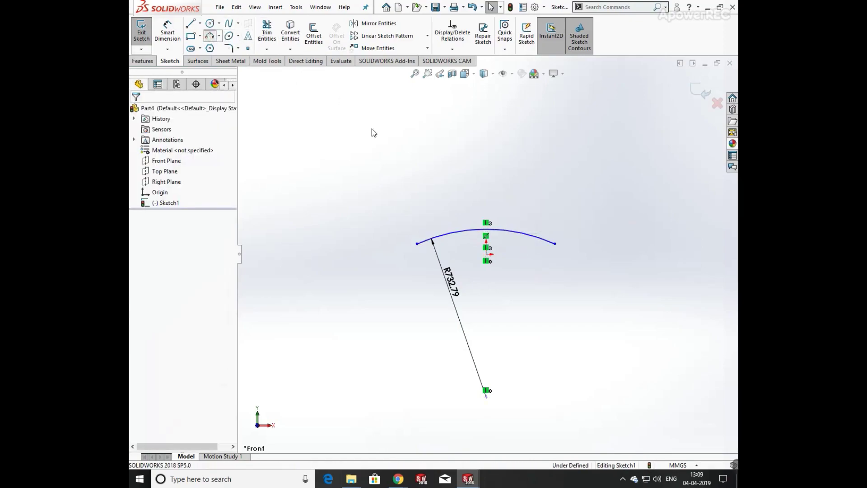
# - Draw a second, slightly wider three-point arc above the first one
pyautogui.press('Return')
pyautogui.click(412, 226)
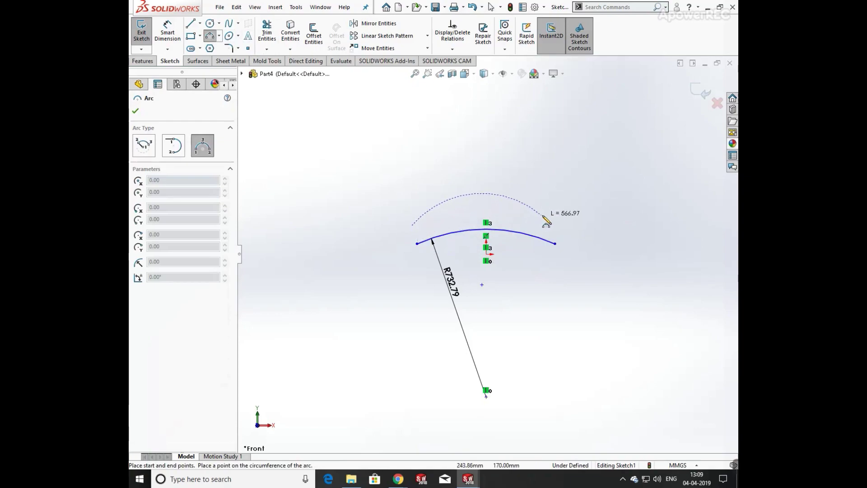
pyautogui.click(564, 225)
pyautogui.click(492, 203)
pyautogui.press('Escape')
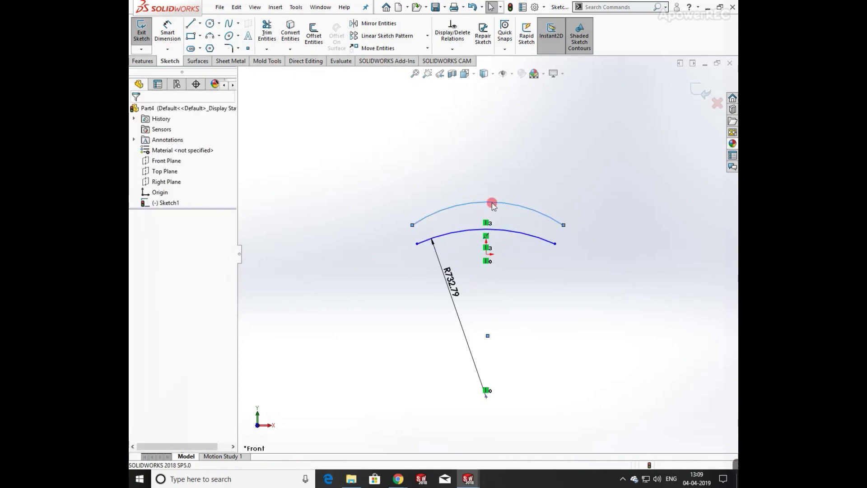
# - Make the two arcs equal in radius
pyautogui.click(491, 203)
pyautogui.keyDown('ctrl'); pyautogui.click(504, 232); pyautogui.keyUp('ctrl')
pyautogui.click(569, 186)
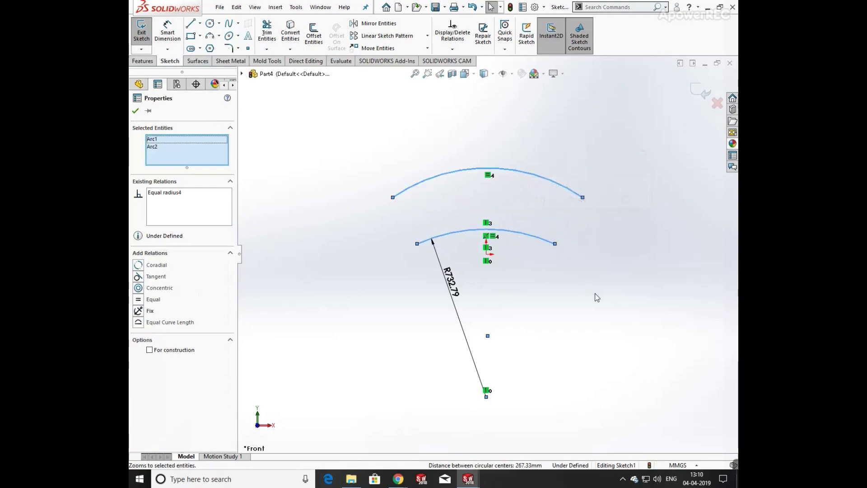
pyautogui.click(332, 117)
# - Dimension the vertical distance from the origin to the second arc's midpoint as 50 mm
pyautogui.click(168, 33)
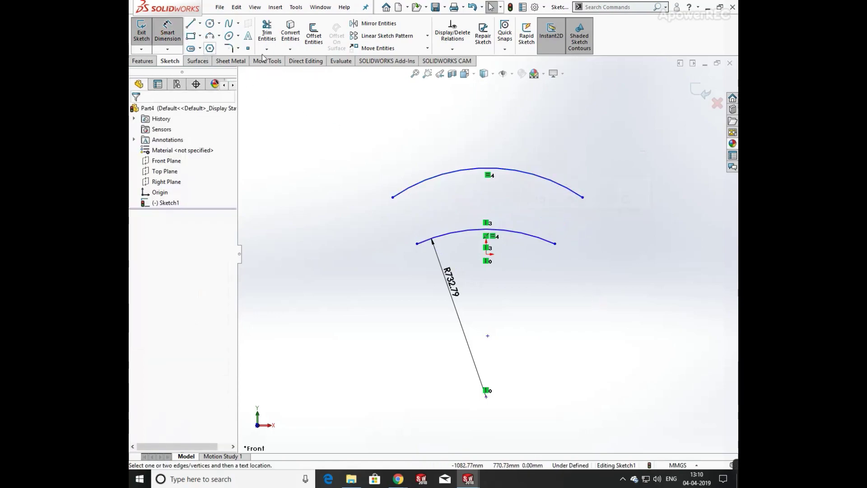
pyautogui.click(488, 168)
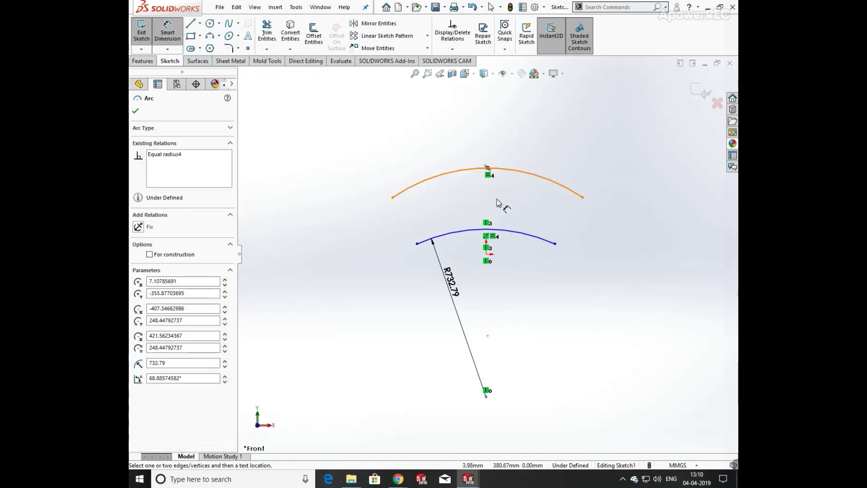
pyautogui.click(486, 254)
pyautogui.click(621, 212)
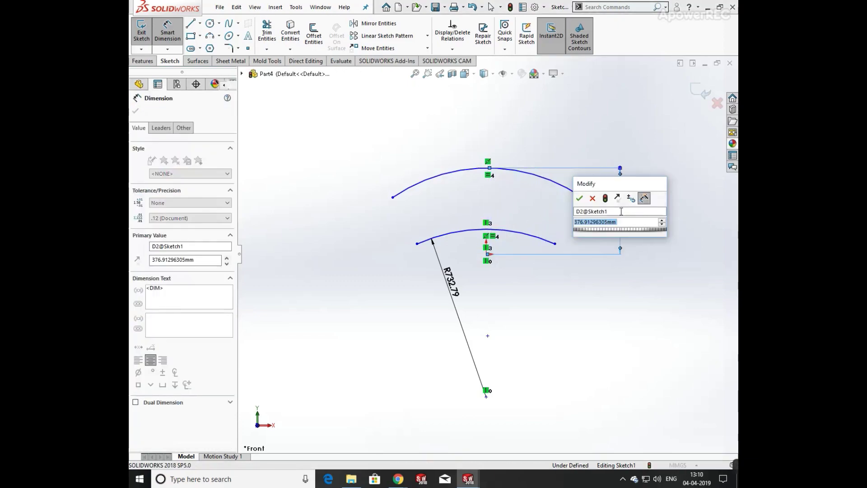
pyautogui.write('50')
pyautogui.press('Return')
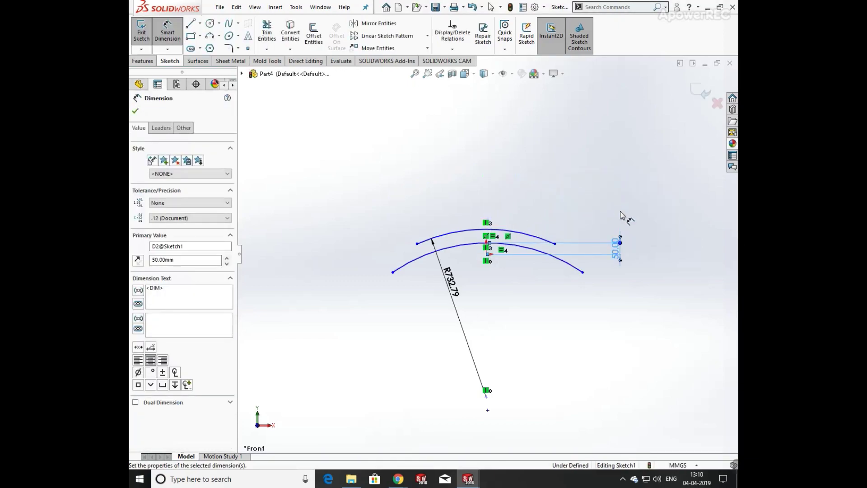
pyautogui.click(509, 284)
# - Move the first arc's centre point slightly upward, to about Y -613 mm
pyautogui.scroll(-2, 515, 267)
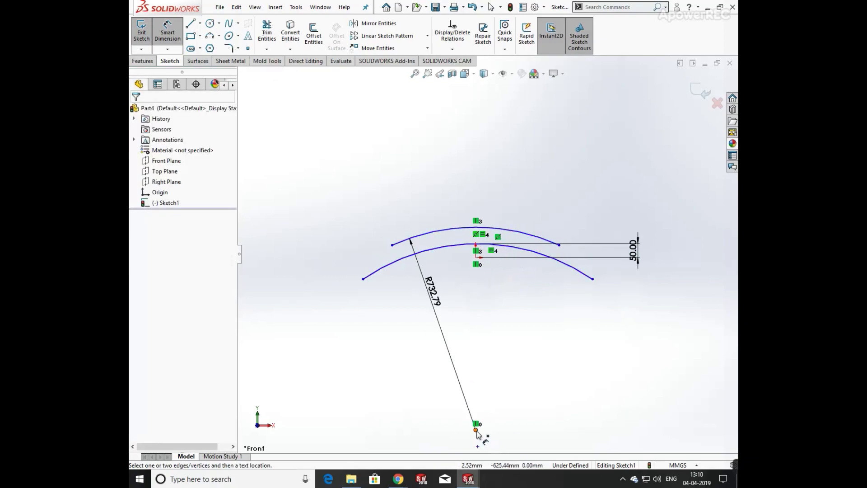
pyautogui.click(476, 430)
pyautogui.press('Escape')
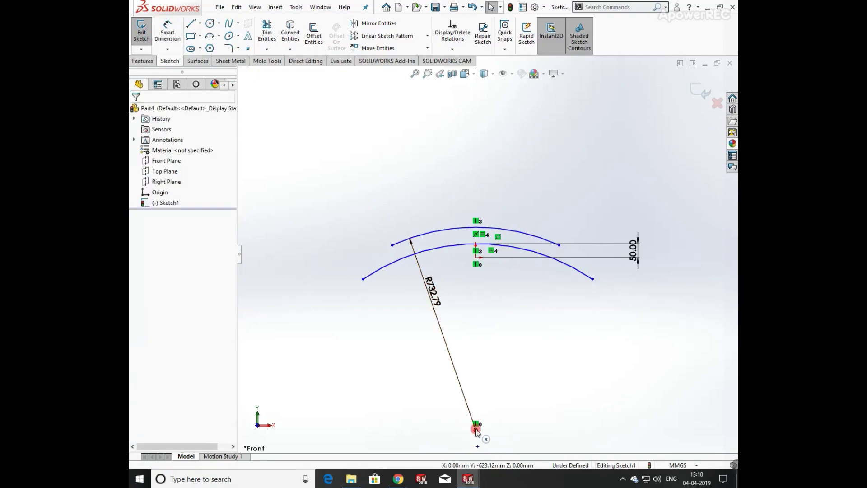
pyautogui.moveTo(476, 430)
pyautogui.mouseDown()
pyautogui.moveTo(480, 468)
pyautogui.moveTo(485, 428)
pyautogui.mouseUp()
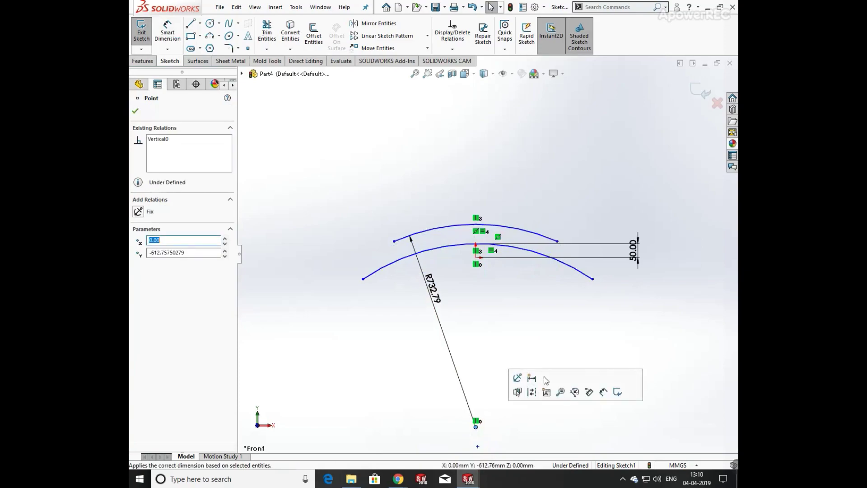
pyautogui.click(489, 321)
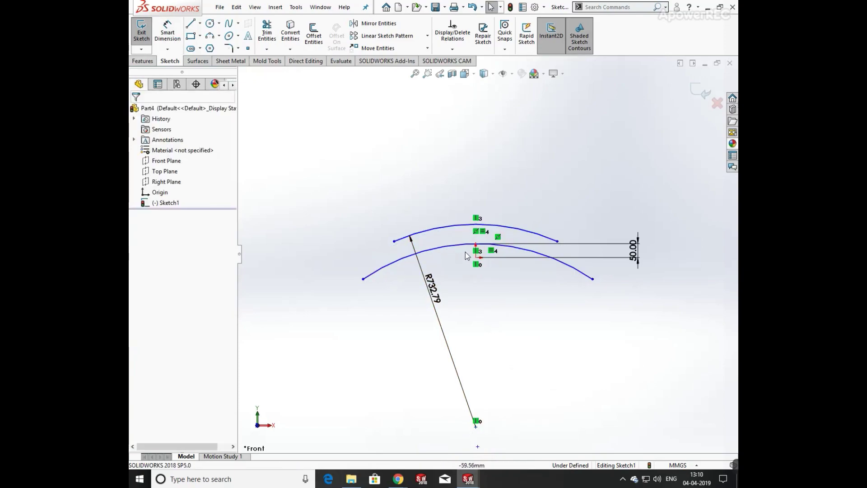
# - Dimension the vertical distance from the origin to the first arc's midpoint as 100 mm
pyautogui.click(167, 31)
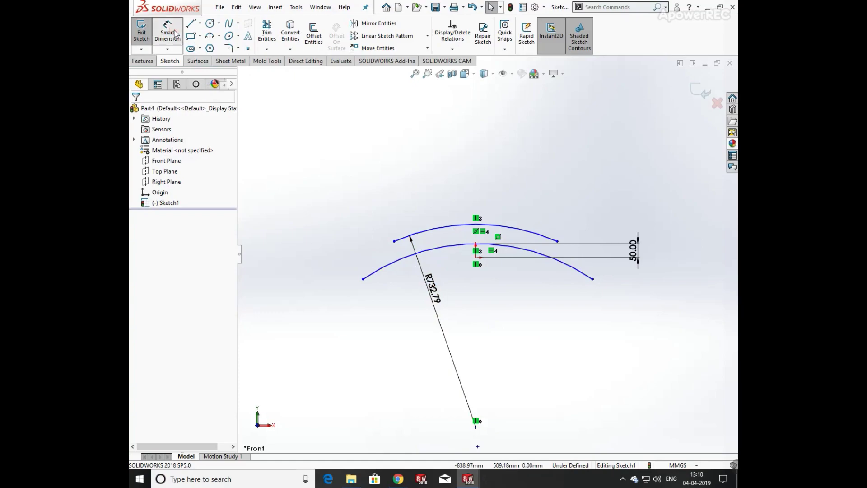
pyautogui.click(476, 257)
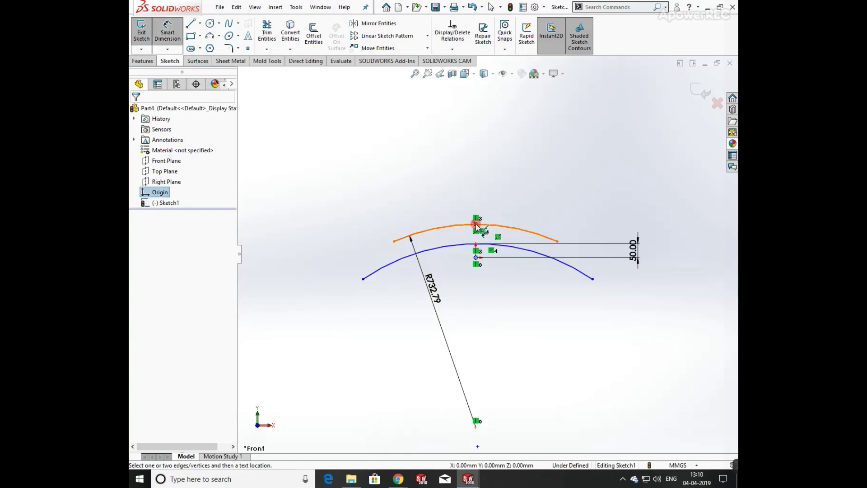
pyautogui.click(476, 224)
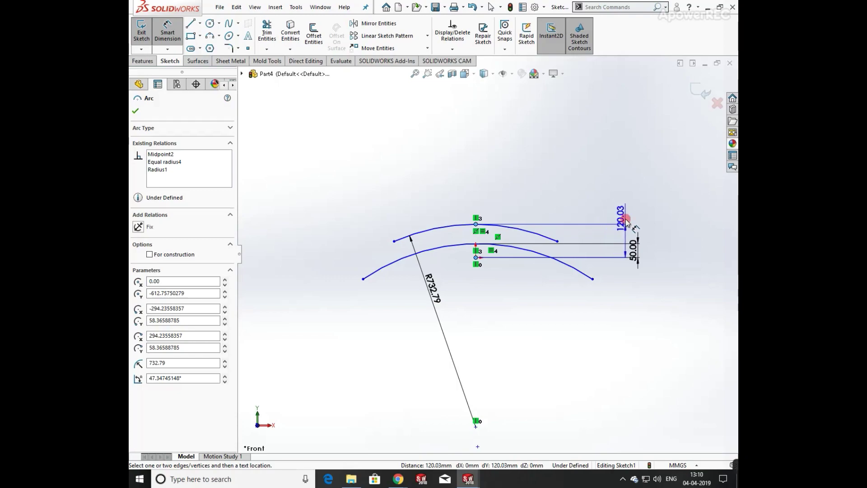
pyautogui.click(626, 221)
pyautogui.press('Return')
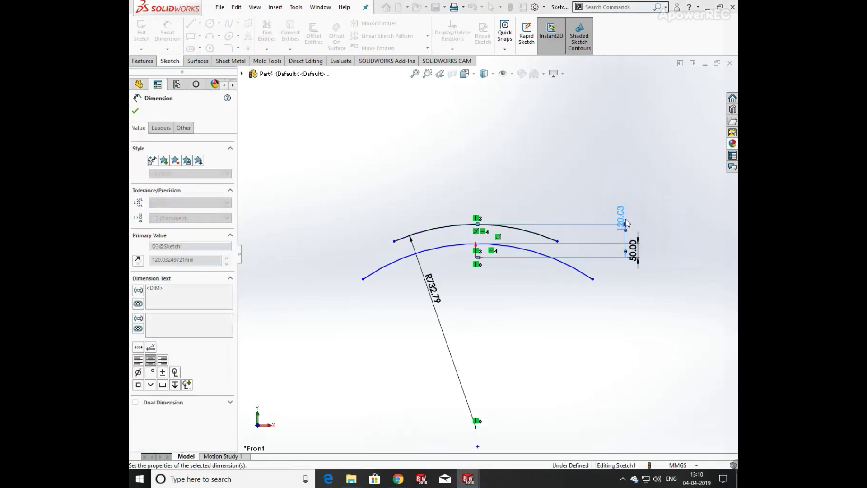
pyautogui.press('Escape')
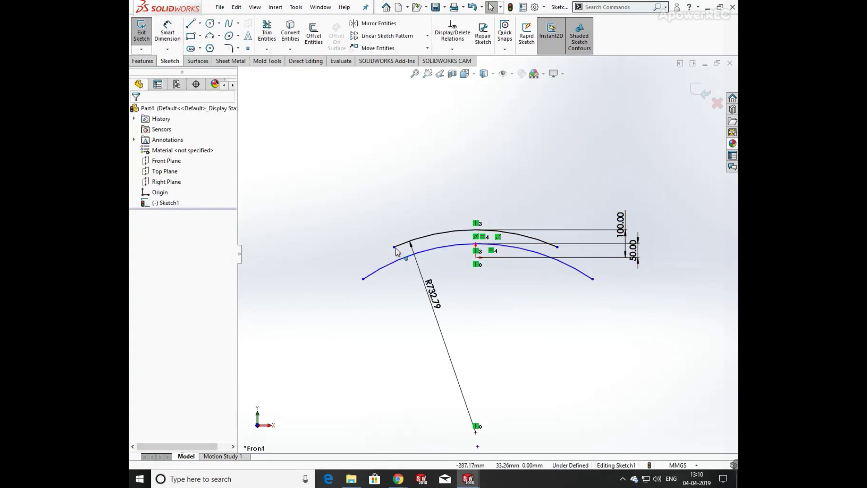
# - Add a vertical relation between the left endpoints of the two arcs
pyautogui.click(394, 248)
pyautogui.keyDown('ctrl'); pyautogui.click(363, 279); pyautogui.keyUp('ctrl')
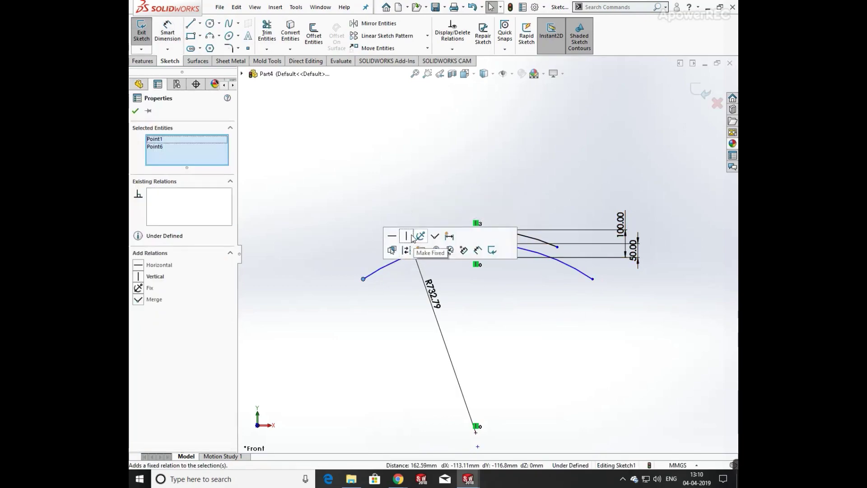
pyautogui.click(407, 236)
pyautogui.click(561, 333)
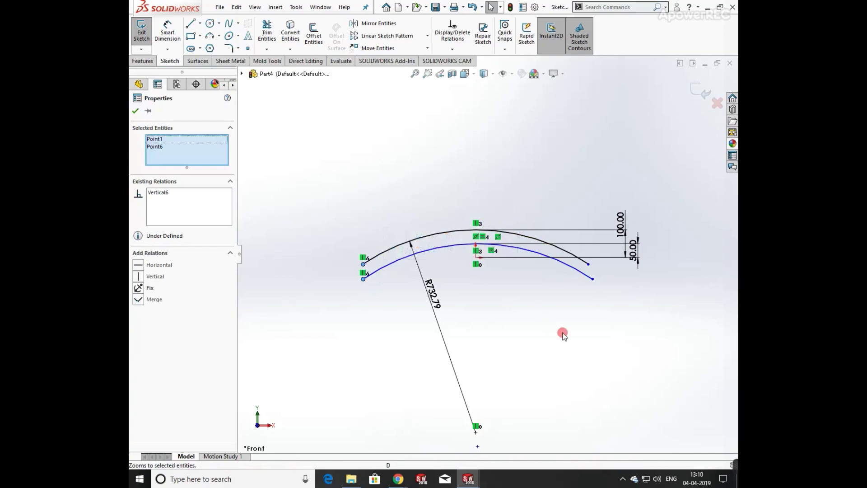
# - Add a vertical relation between the right endpoints of the two arcs
pyautogui.click(588, 264)
pyautogui.keyDown('ctrl'); pyautogui.click(593, 279); pyautogui.keyUp('ctrl')
pyautogui.click(627, 237)
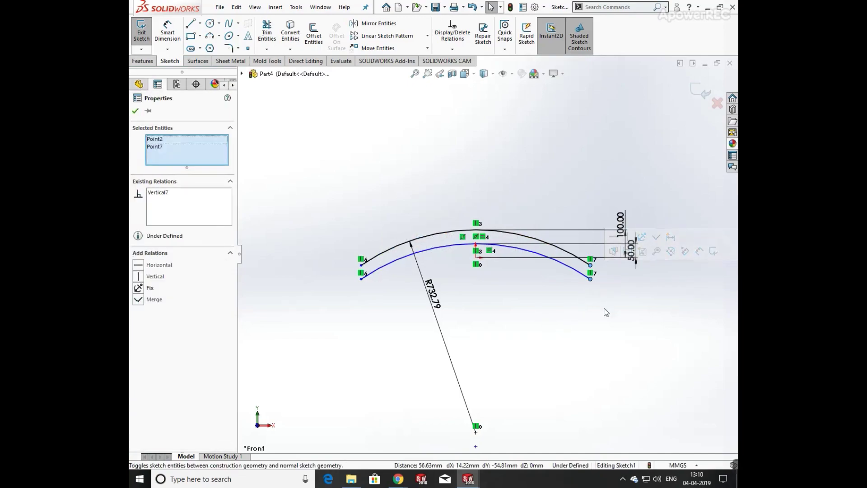
pyautogui.click(606, 311)
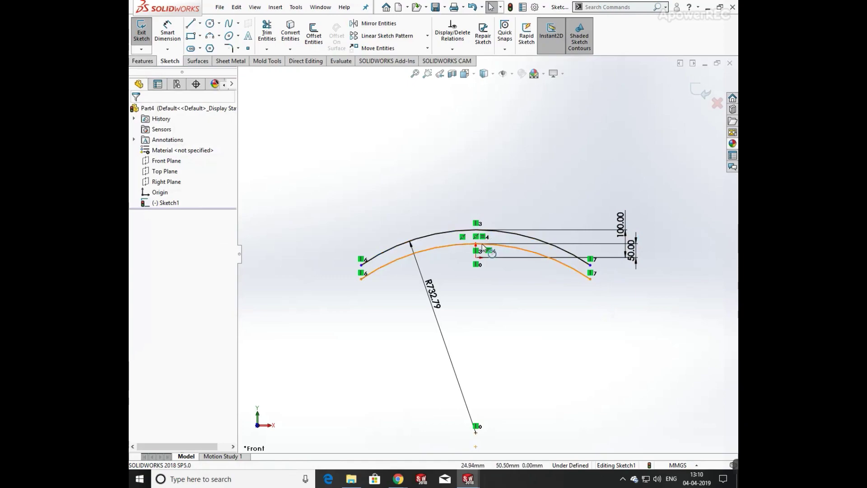
pyautogui.scroll(-2, 483, 246)
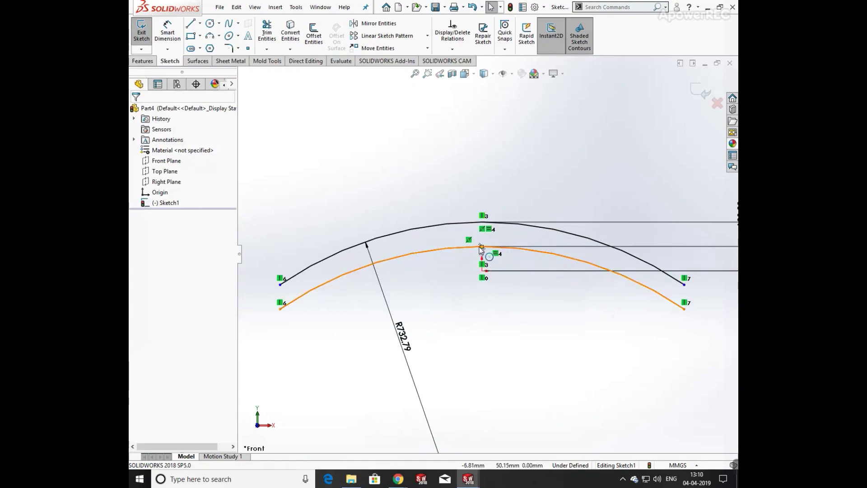
# - Dimension the horizontal distance between the lower arc's two endpoints as 460 mm
pyautogui.click(483, 247)
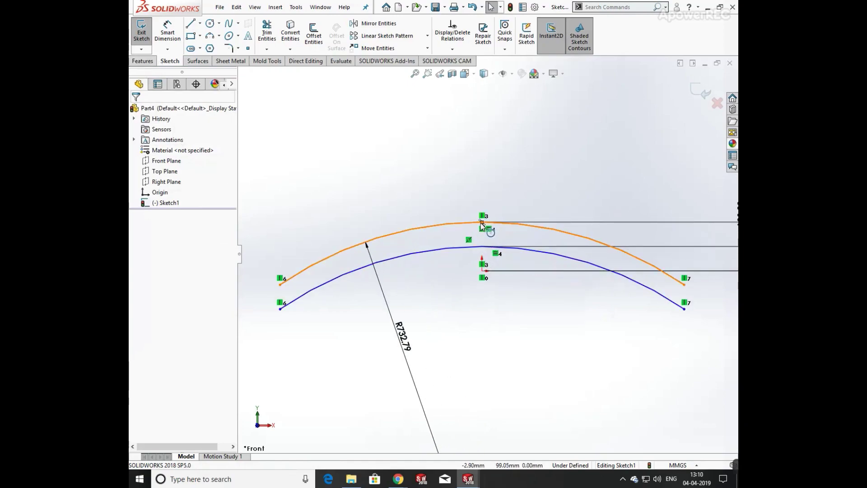
pyautogui.press('Escape')
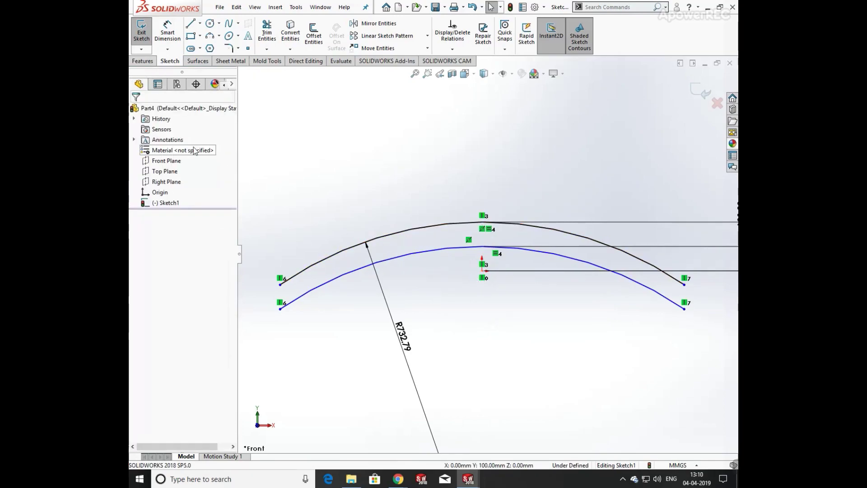
pyautogui.click(165, 33)
pyautogui.click(280, 310)
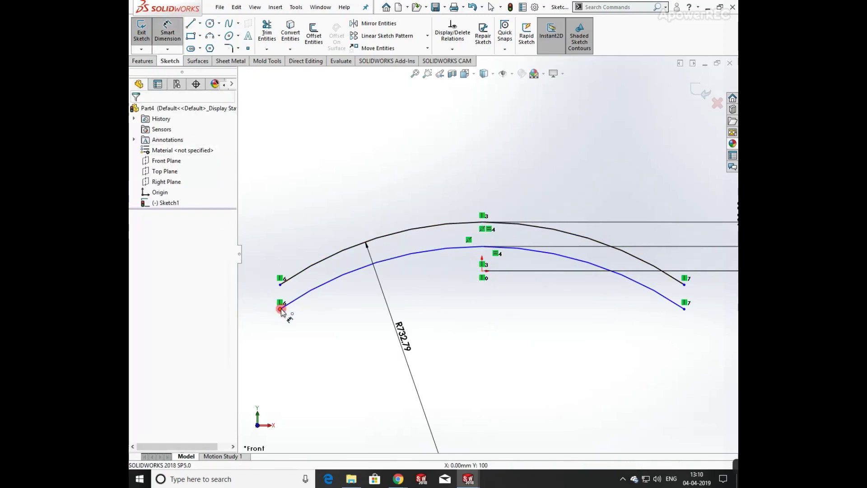
pyautogui.click(684, 309)
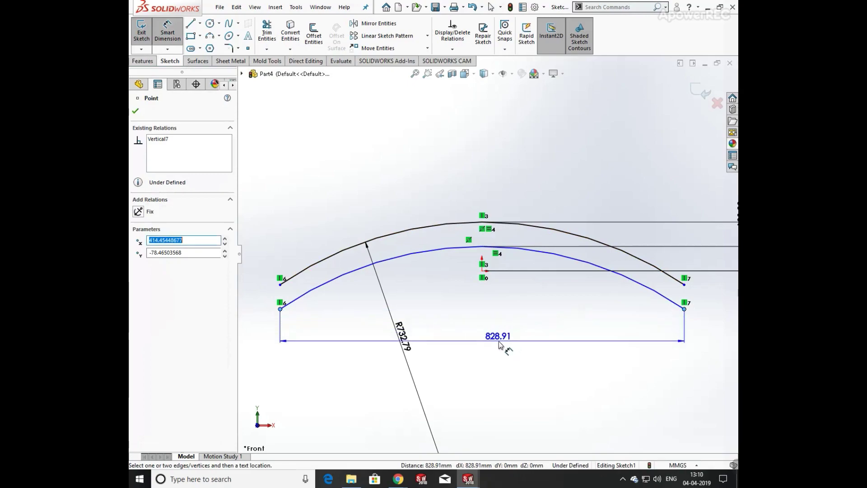
pyautogui.click(498, 340)
pyautogui.write('460')
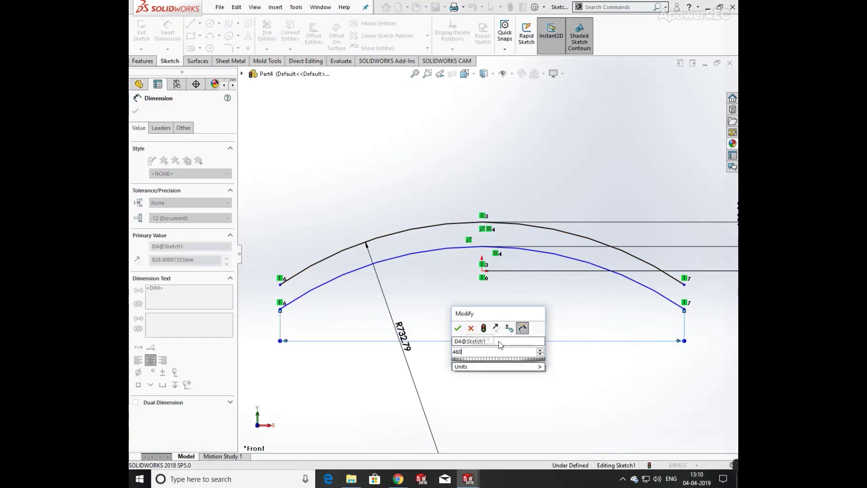
pyautogui.press('Return')
pyautogui.press('Escape')
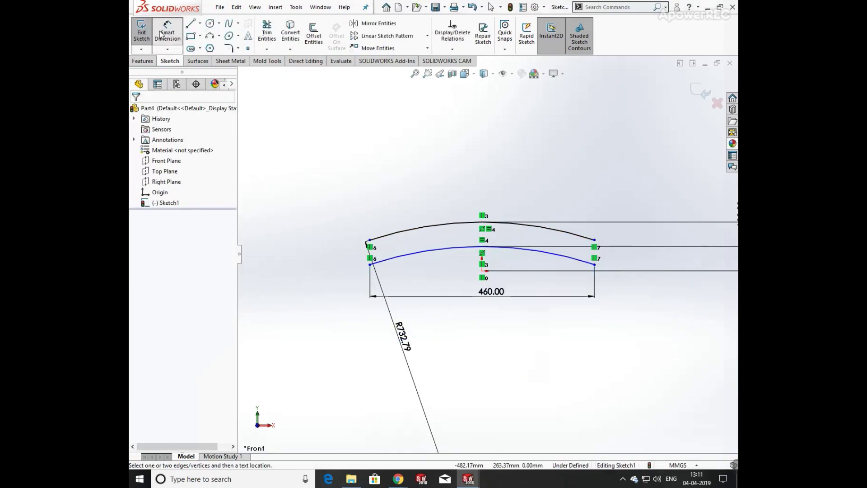
# - Close the profile's left end with an outward three-point arc of about 25 mm radius joining the two arcs' endpoints
pyautogui.click(210, 36)
pyautogui.click(369, 239)
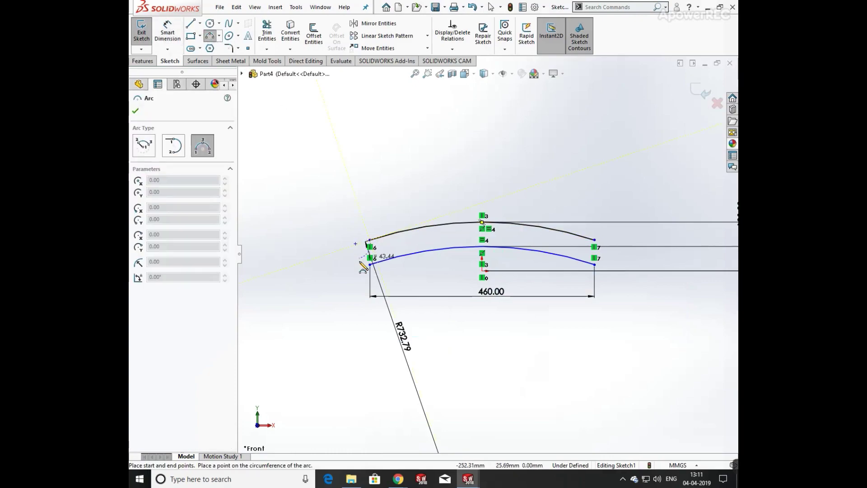
pyautogui.click(371, 264)
pyautogui.click(358, 256)
pyautogui.press('Escape')
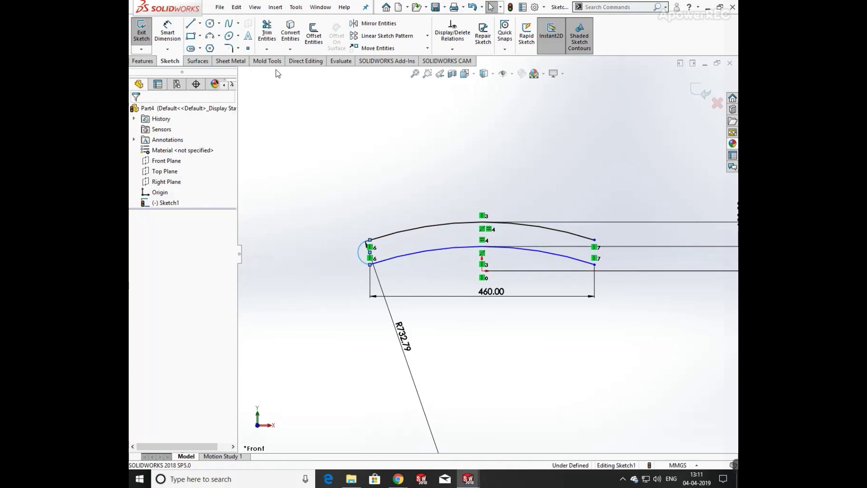
# - Close the profile's right end with an outward 180° three-point arc of 25 mm radius joining the two arcs' endpoints
pyautogui.press('Return')
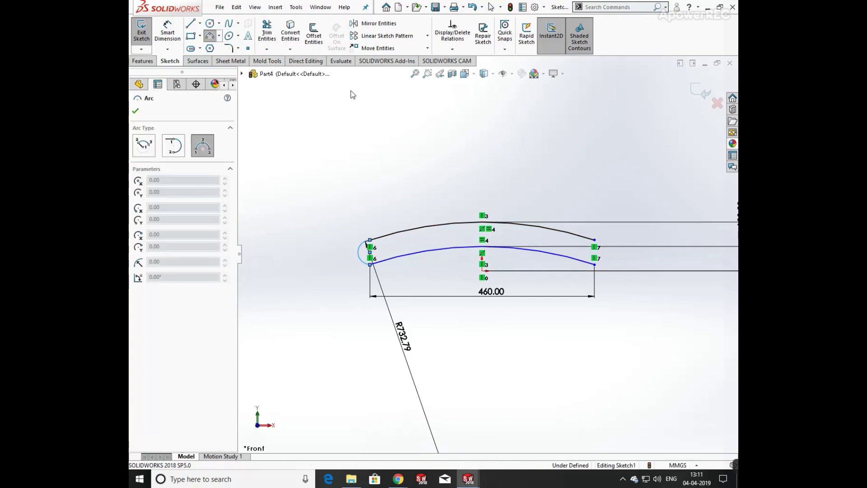
pyautogui.click(595, 240)
pyautogui.click(595, 264)
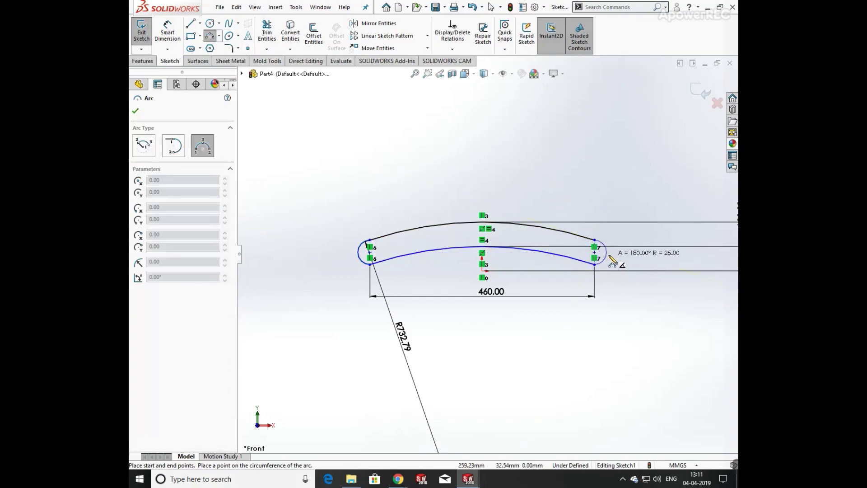
pyautogui.click(609, 256)
pyautogui.press('Escape')
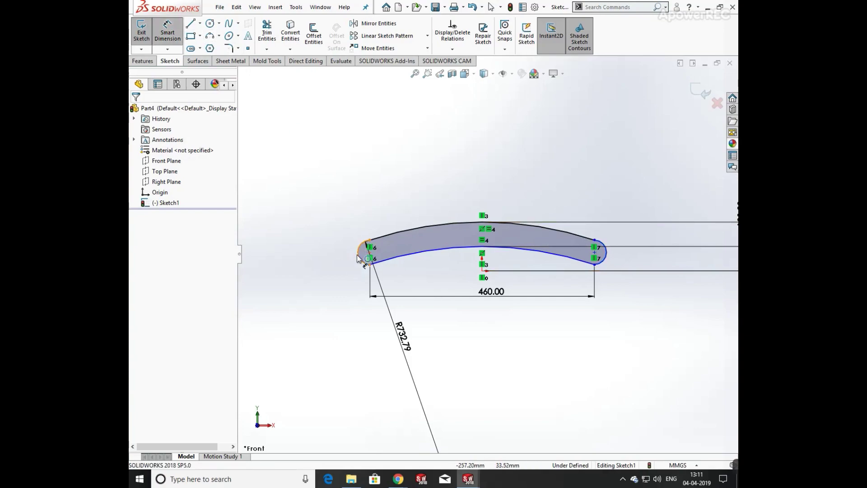
# - Dimension the left end arc's radius as 25 mm
pyautogui.click(357, 258)
pyautogui.click(327, 266)
pyautogui.press('Return')
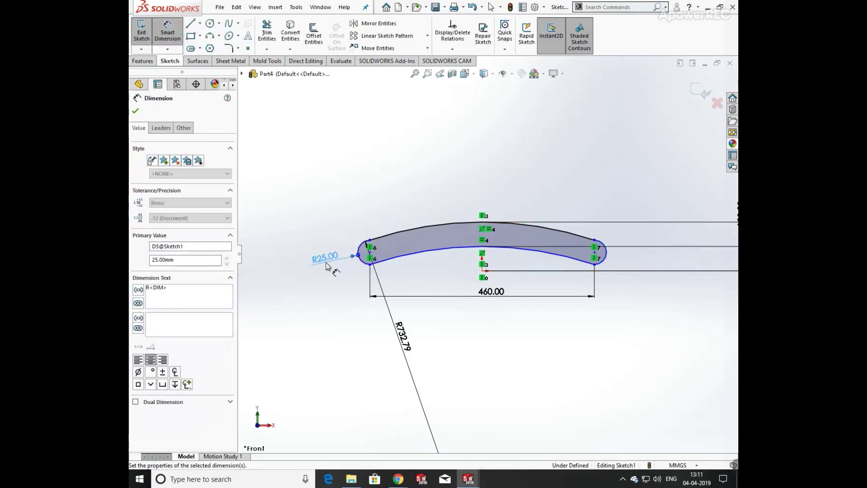
pyautogui.press('Escape')
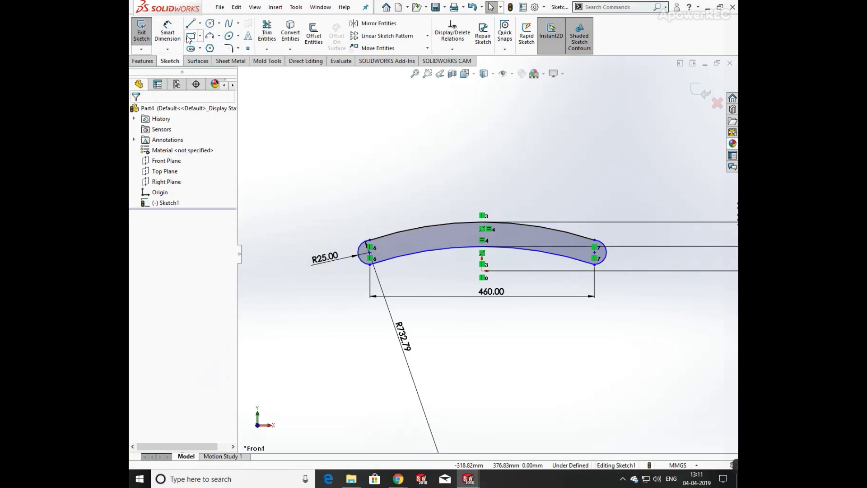
# - Dimension the right end arc's radius as 25 mm
pyautogui.click(167, 32)
pyautogui.click(604, 263)
pyautogui.click(642, 289)
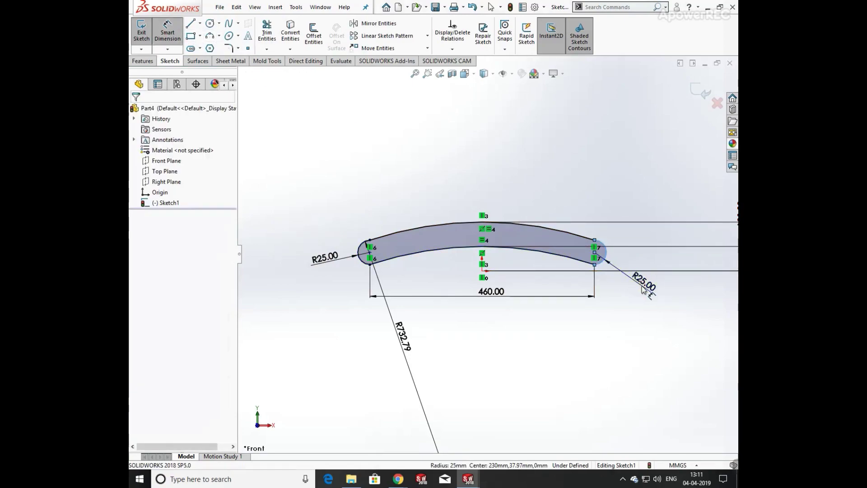
pyautogui.click(602, 349)
pyautogui.press('Escape')
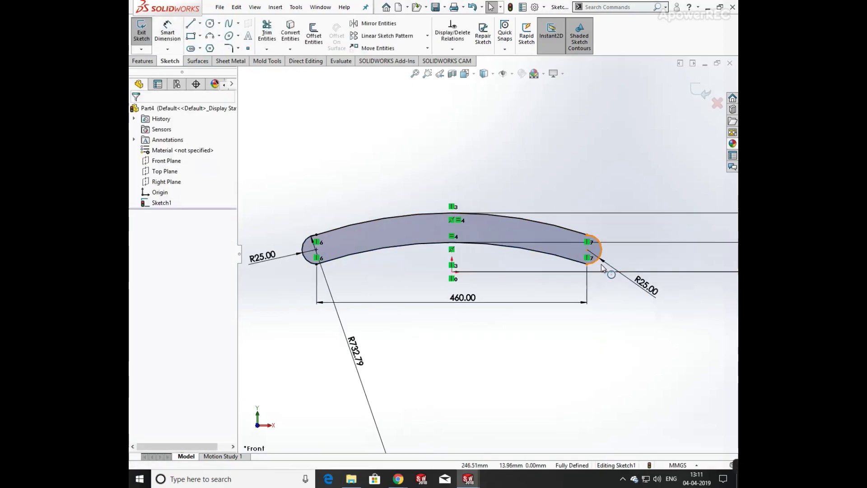
# - Try a tangent relation between the lower arc and the right end arc, then undo it
pyautogui.scroll(-5, 647, 268)
pyautogui.click(595, 263)
pyautogui.keyDown('ctrl'); pyautogui.click(508, 259); pyautogui.keyUp('ctrl')
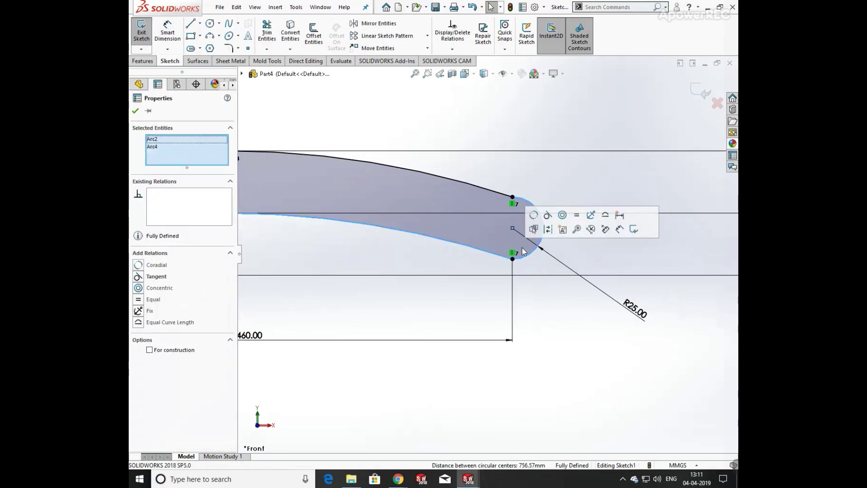
pyautogui.click(561, 213)
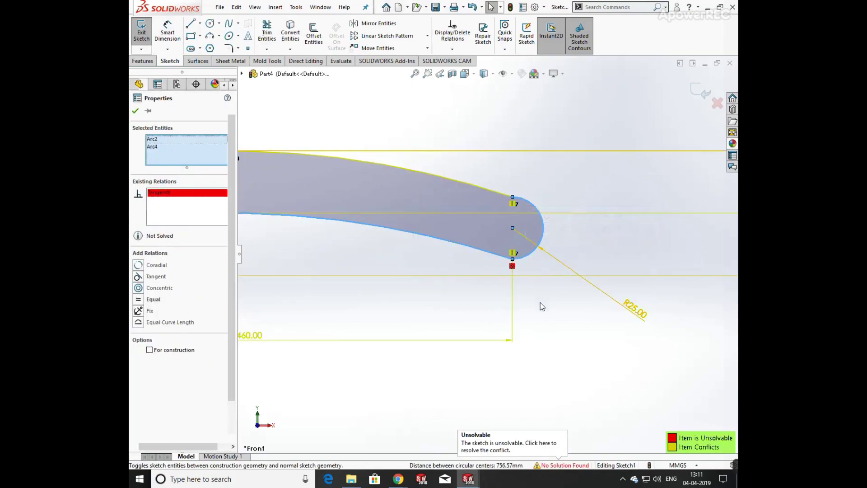
pyautogui.hotkey('ctrl', 'z')
pyautogui.press('Escape')
# - Try a tangent relation between the upper arc and the right end arc, then undo it
pyautogui.click(521, 202)
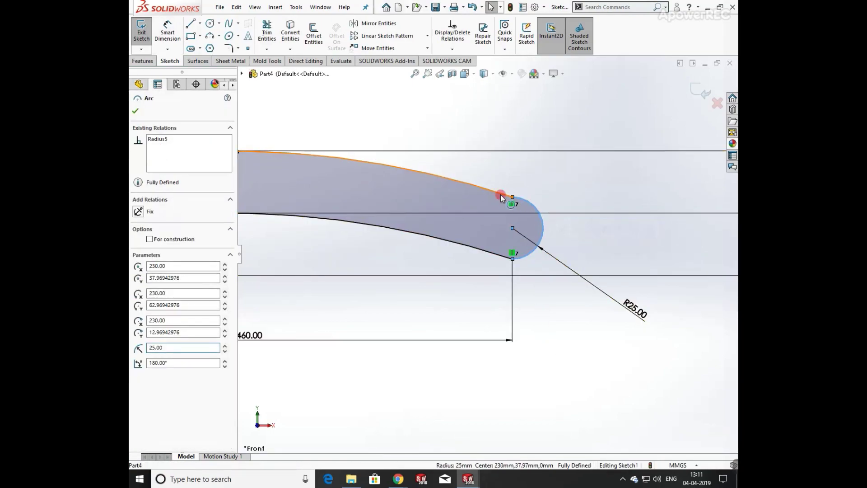
pyautogui.keyDown('ctrl'); pyautogui.click(503, 193); pyautogui.keyUp('ctrl')
pyautogui.click(543, 165)
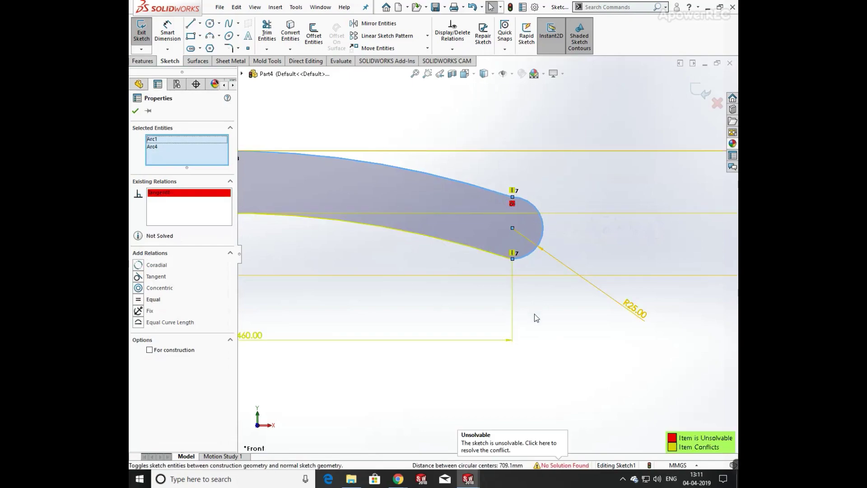
pyautogui.hotkey('ctrl', 'z')
pyautogui.press('Escape')
# - Extrude the closed curved profile 460 mm with a Mid Plane end condition
pyautogui.scroll(-2, 533, 330)
pyautogui.press('z')
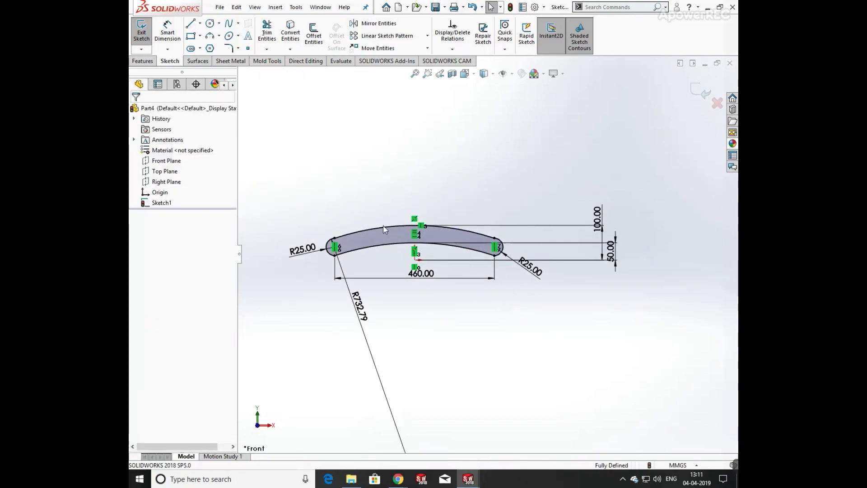
pyautogui.click(143, 61)
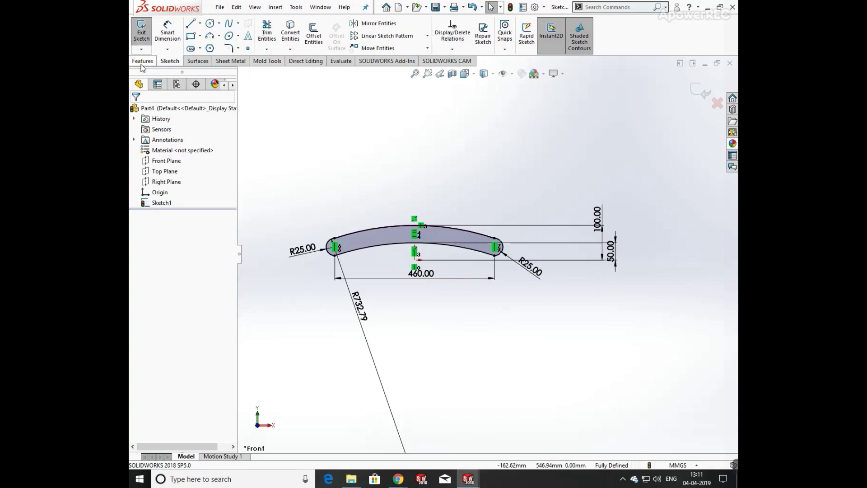
pyautogui.click(145, 35)
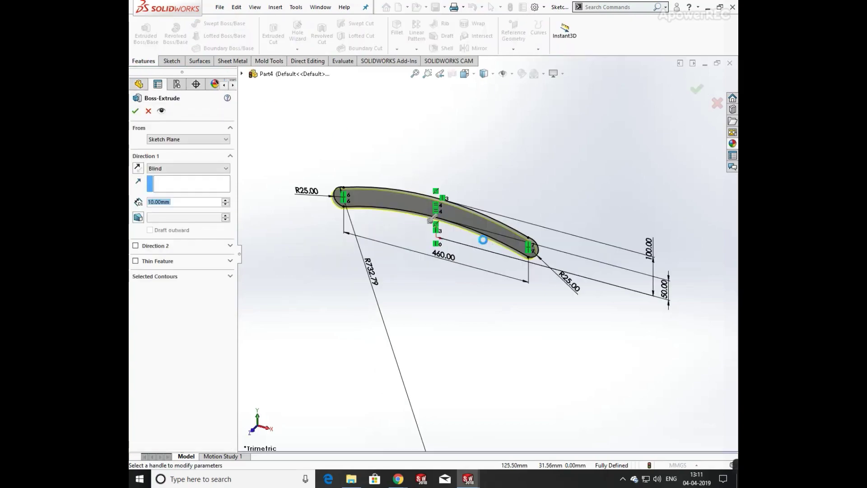
pyautogui.click(185, 165)
pyautogui.click(159, 208)
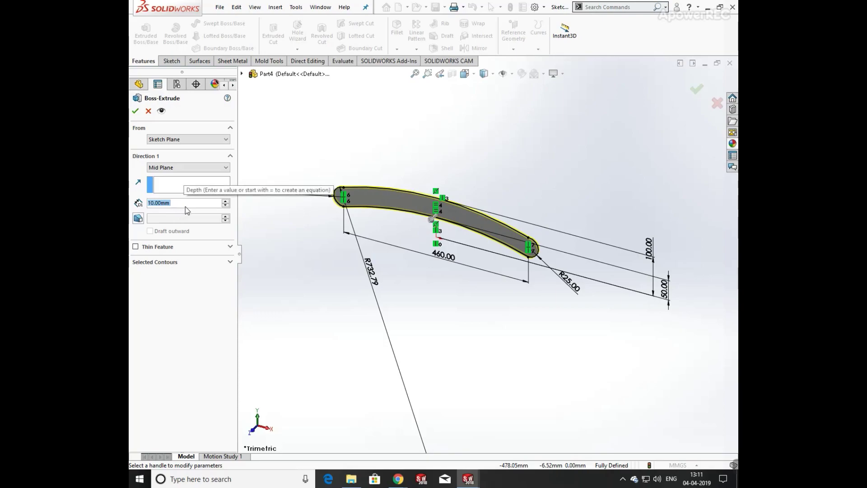
pyautogui.write('460')
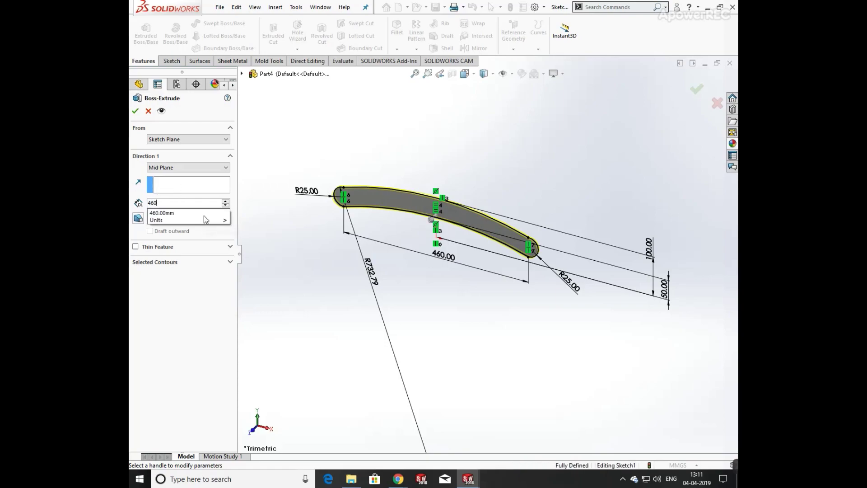
pyautogui.press('Return')
pyautogui.press('Return')
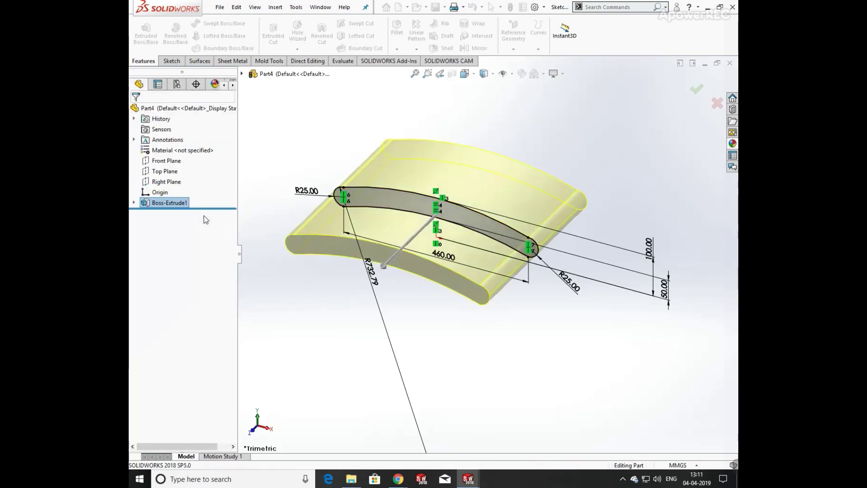
# - Start a new sketch on the Front Plane, viewed face-on, with the 3 Point Arc tool
pyautogui.moveTo(561, 336); pyautogui.dragTo(587, 294, button='middle')
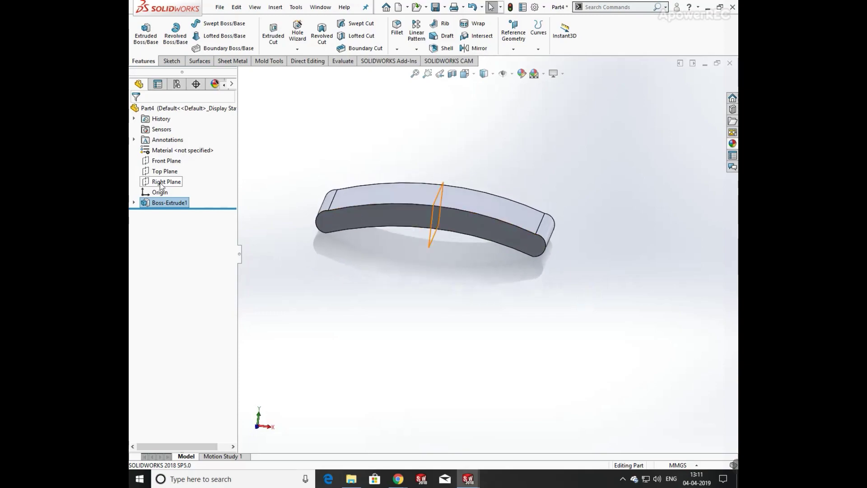
pyautogui.click(163, 160)
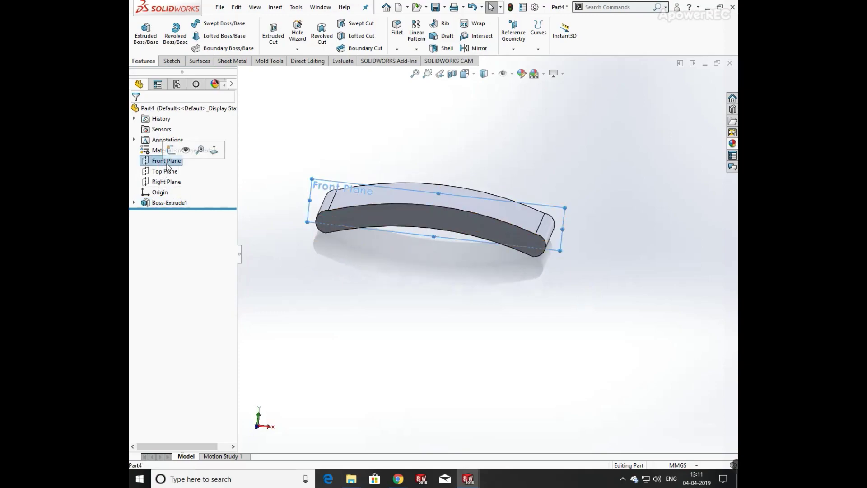
pyautogui.moveTo(397, 216); pyautogui.dragTo(427, 199, button='middle')
pyautogui.press('space')
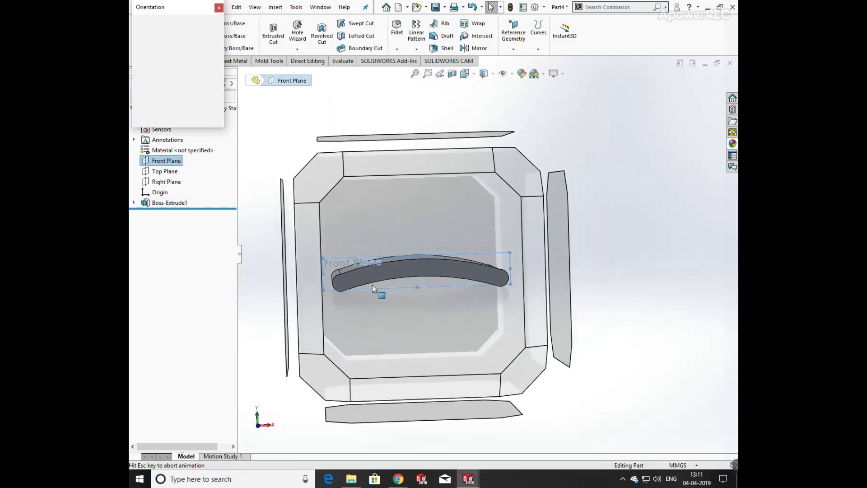
pyautogui.click(372, 285)
pyautogui.press('f')
pyautogui.press('z')
pyautogui.press('z')
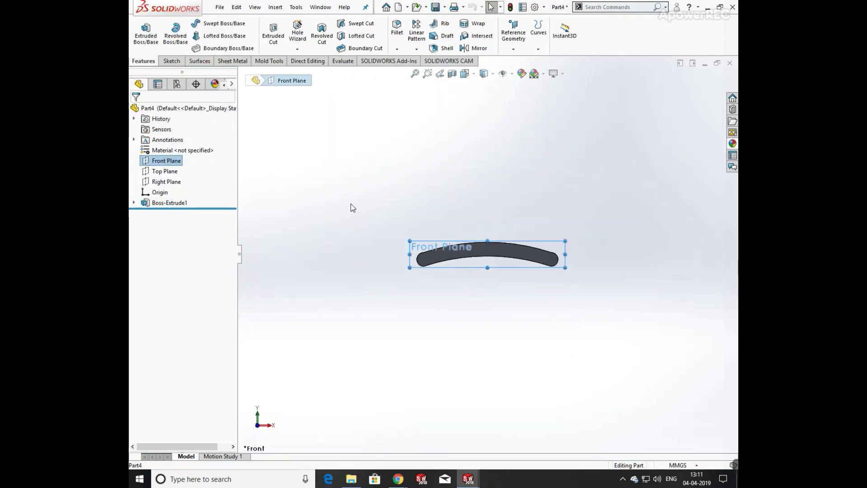
pyautogui.click(168, 61)
pyautogui.click(211, 37)
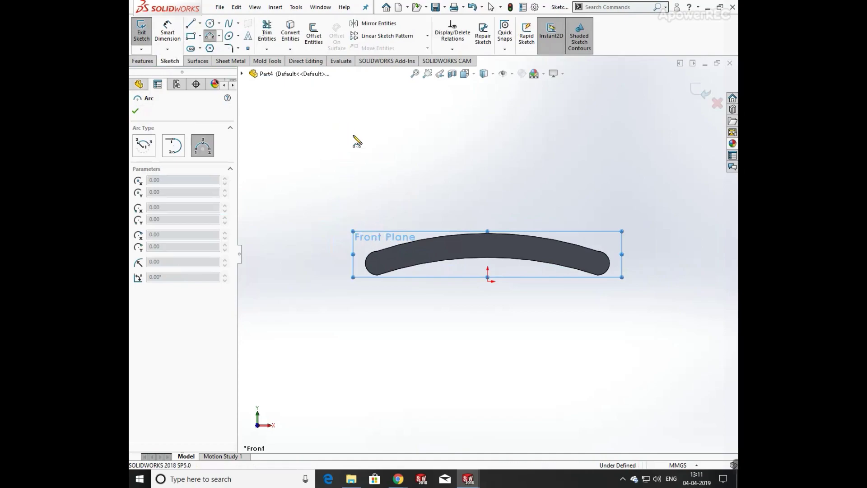
# - Draw a right-bulging three-point arc of about 586 mm radius from the body's left end up to about X -377, Y 530 mm
pyautogui.click(370, 143)
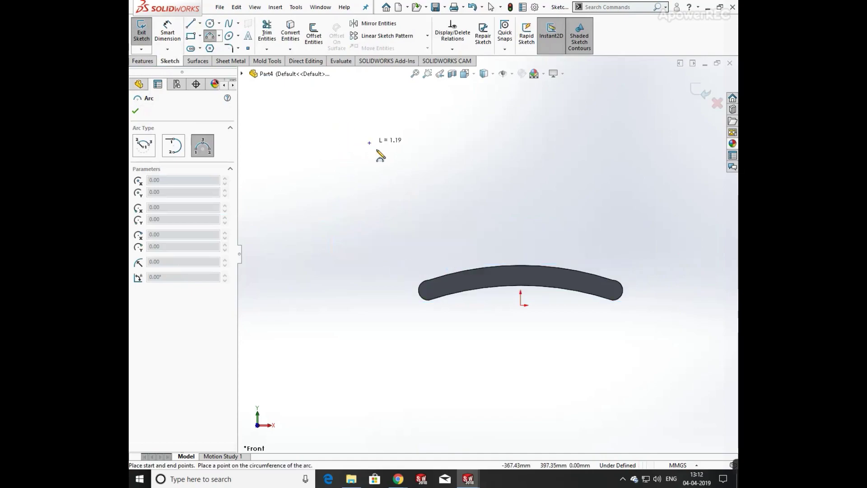
pyautogui.click(418, 290)
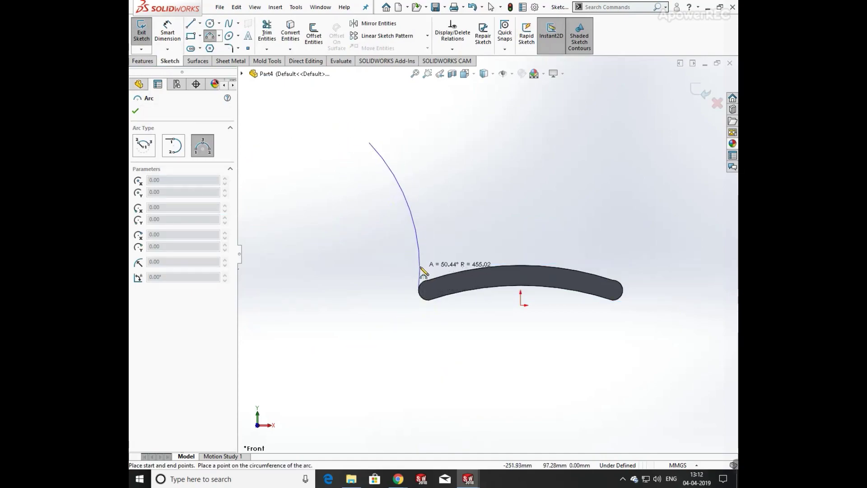
pyautogui.click(420, 273)
pyautogui.press('Escape')
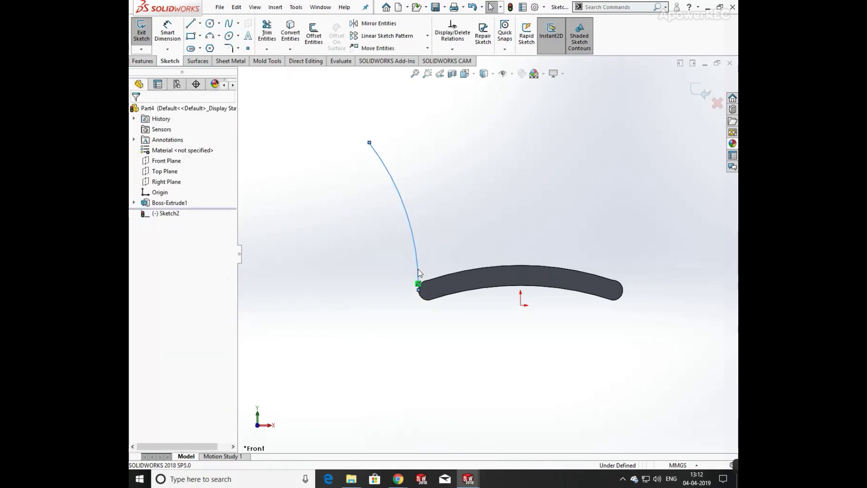
pyautogui.moveTo(369, 142); pyautogui.dragTo(370, 94)
# - Dimension the arc rising from the body's left end to a radius of 732.79 mm
pyautogui.click(167, 31)
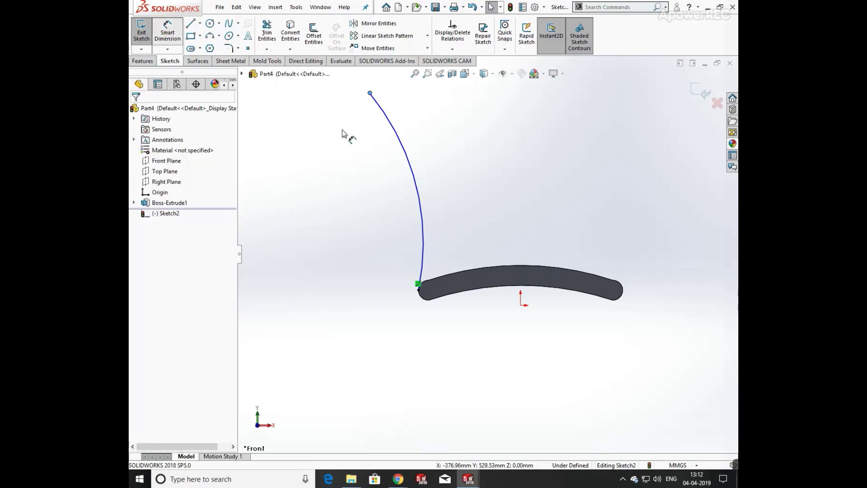
pyautogui.click(420, 183)
pyautogui.click(371, 182)
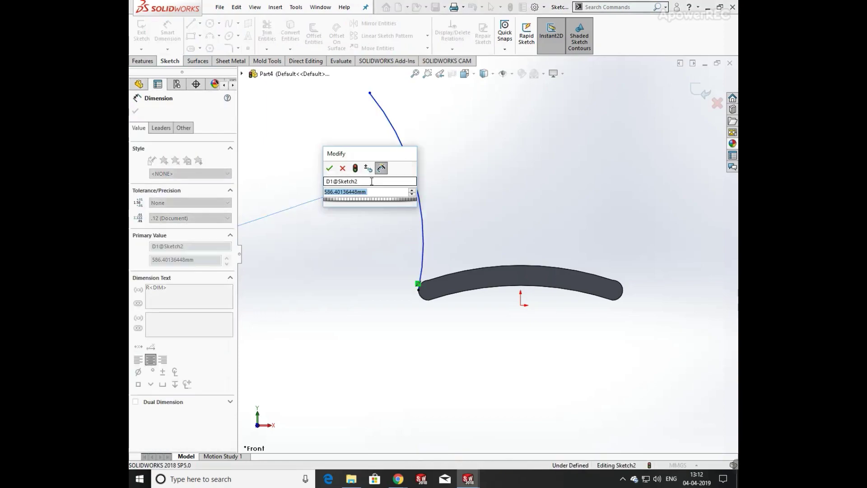
pyautogui.write('732.79')
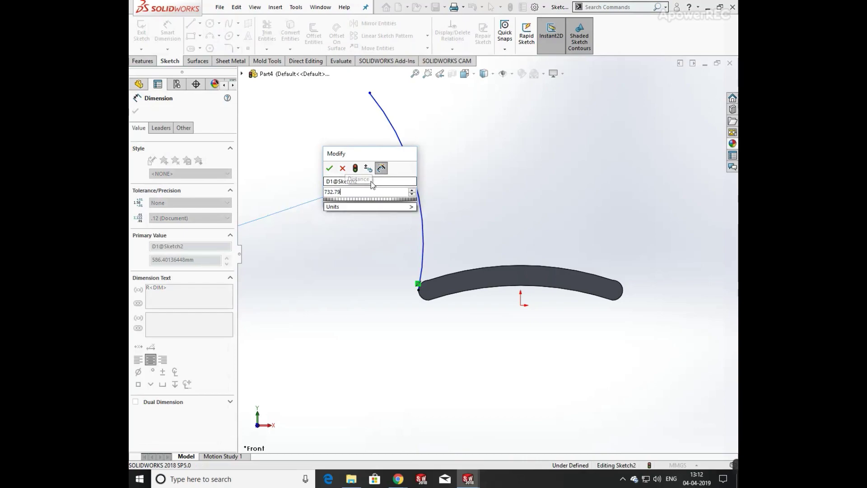
pyautogui.press('Return')
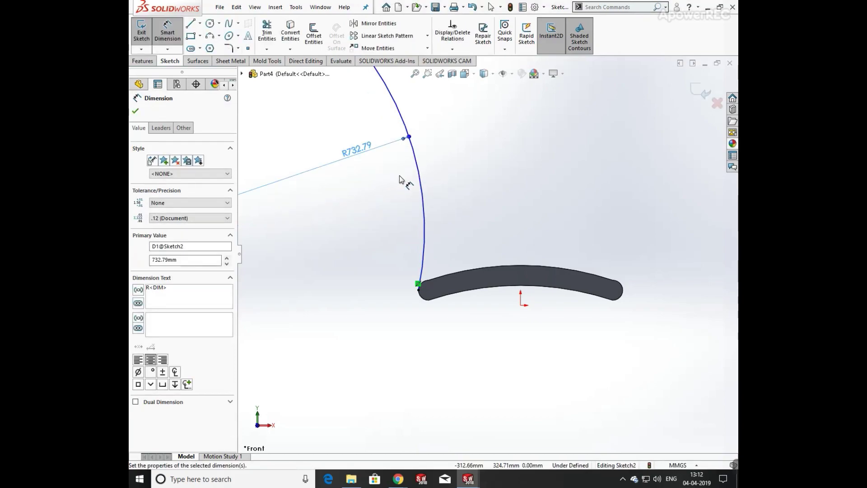
pyautogui.click(496, 163)
pyautogui.scroll(2, 492, 159)
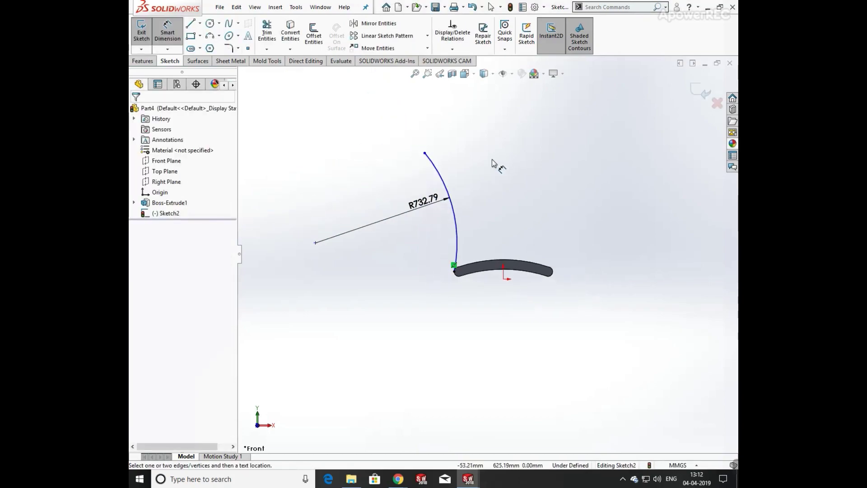
# - Reposition the arc by moving its center point to about X -958, Y 246 mm
pyautogui.click(425, 154)
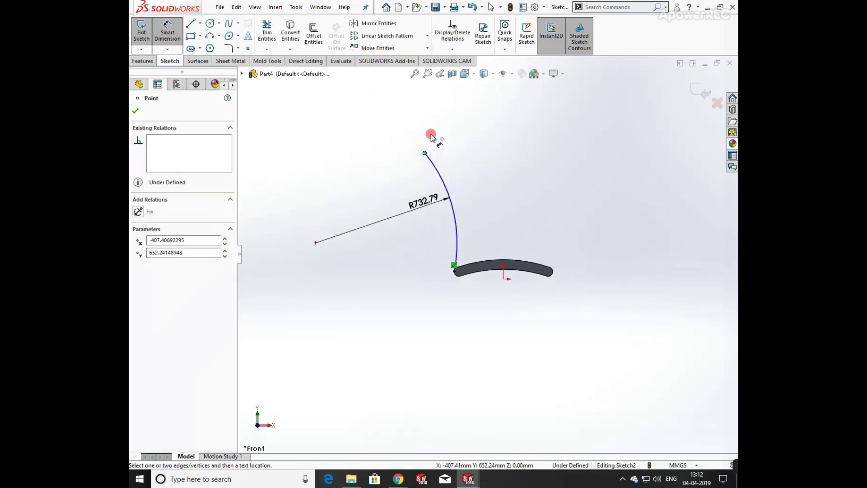
pyautogui.click(447, 157)
pyautogui.click(449, 199)
pyautogui.click(339, 226)
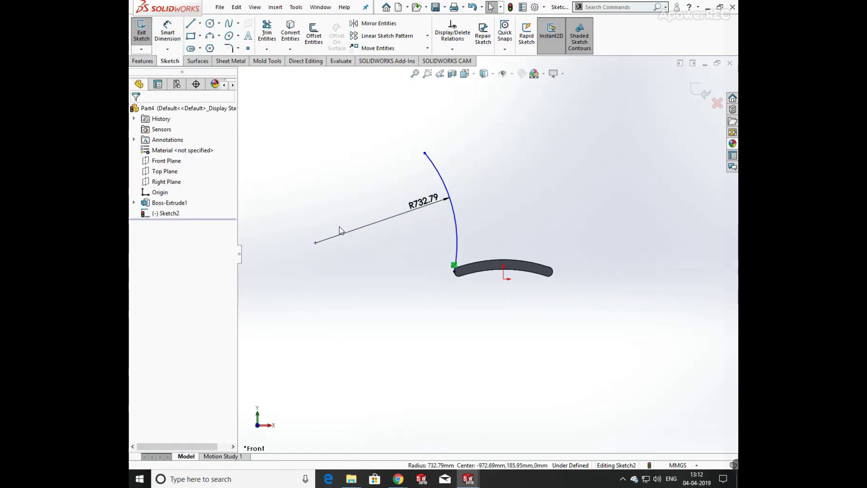
pyautogui.moveTo(316, 244)
pyautogui.mouseDown()
pyautogui.moveTo(340, 224)
pyautogui.moveTo(318, 232)
pyautogui.mouseUp()
pyautogui.press('Escape')
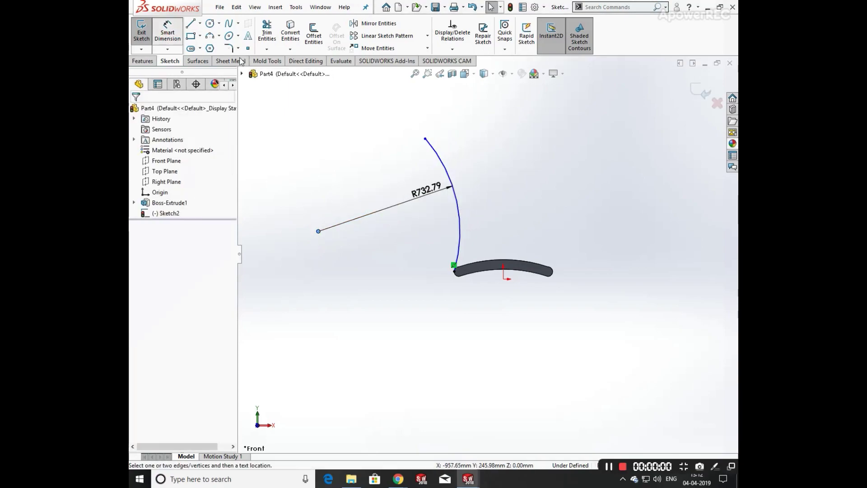
# - Set the vertical distance between the arc's upper and lower endpoints to 550 mm
pyautogui.click(424, 138)
pyautogui.click(454, 270)
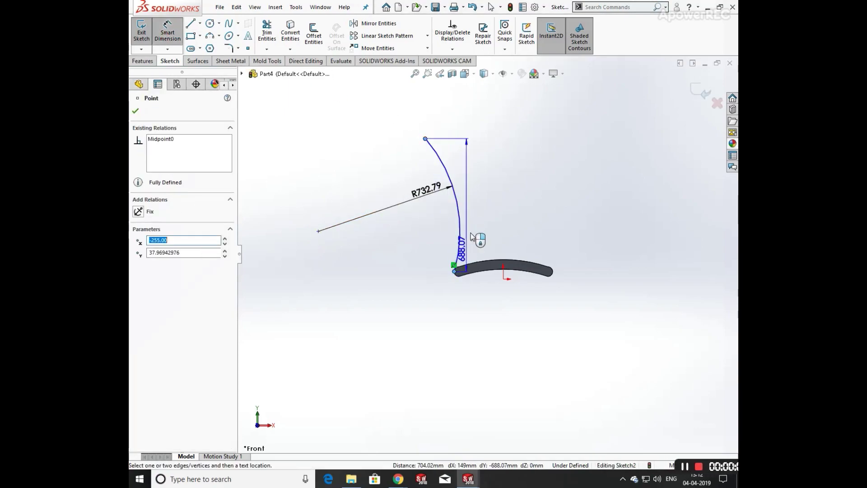
pyautogui.click(492, 207)
pyautogui.write('550')
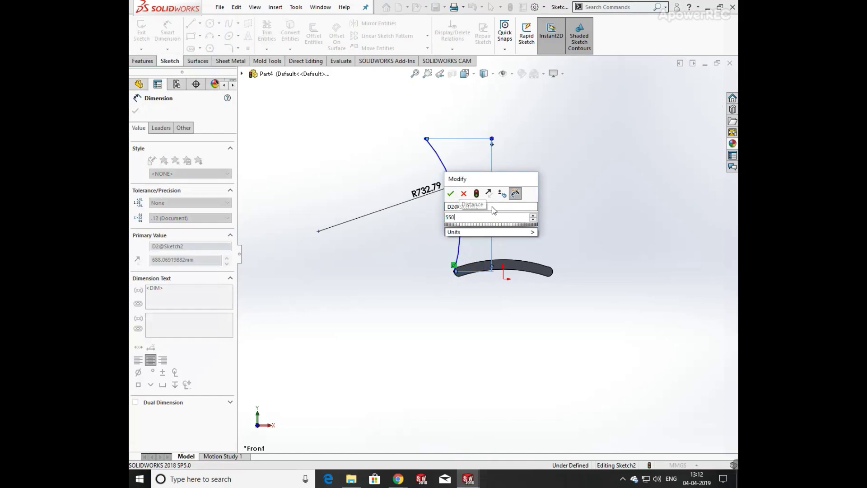
pyautogui.press('Return')
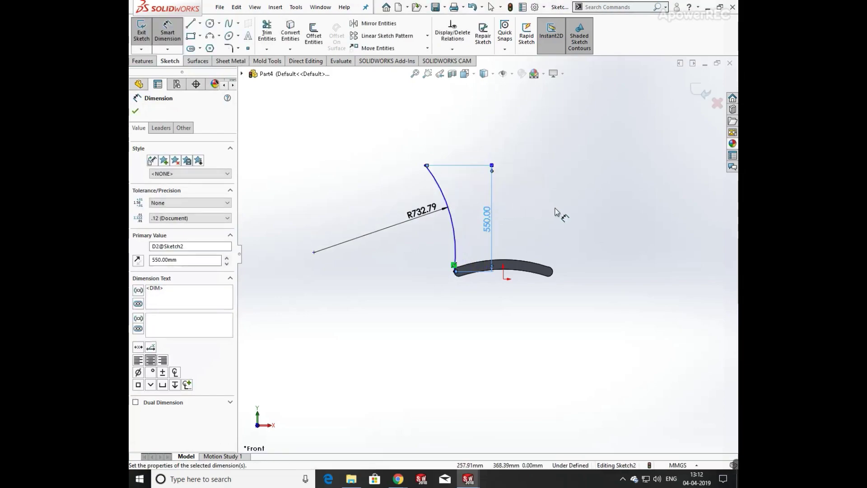
pyautogui.click(518, 202)
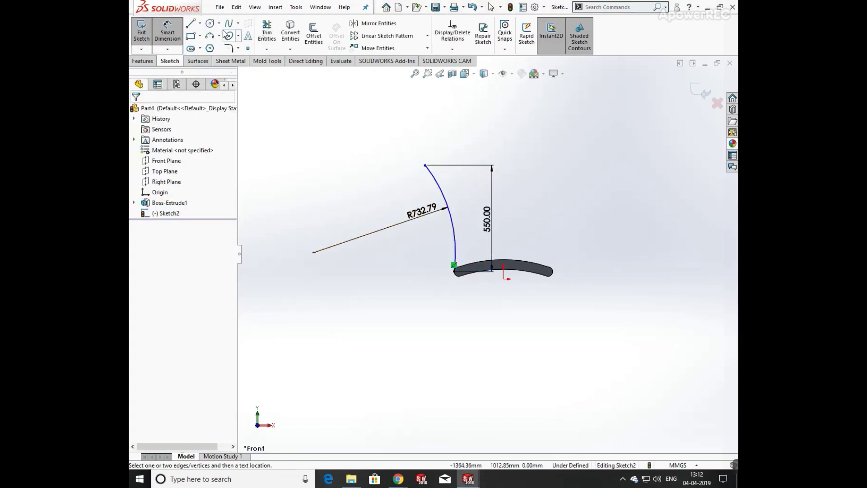
# - Draw a second three-point arc of about 782 mm radius just left of the first arc, bulging the same way
pyautogui.click(210, 38)
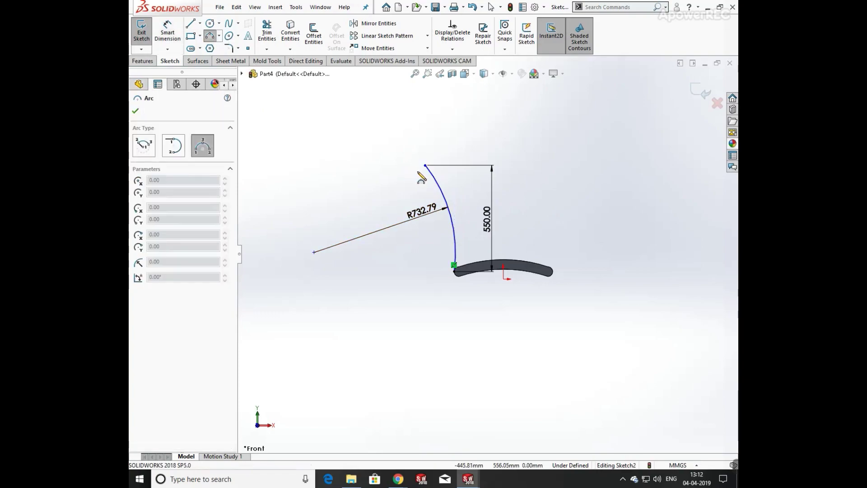
pyautogui.moveTo(419, 172); pyautogui.dragTo(445, 271)
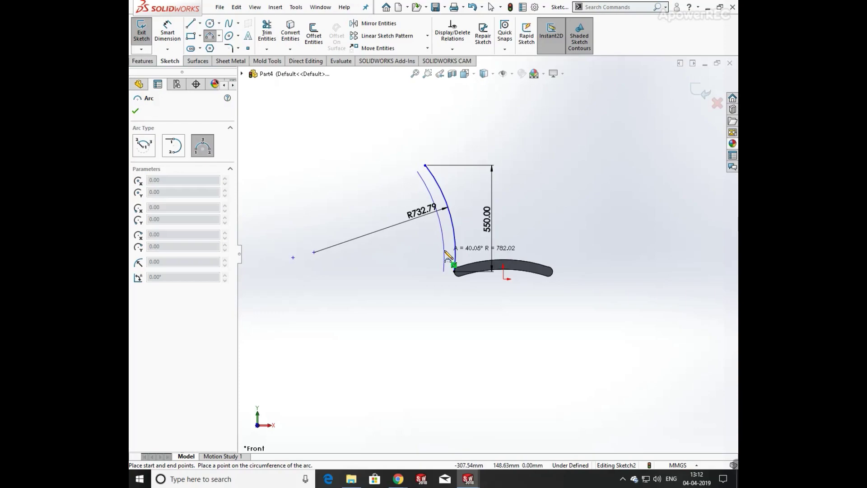
pyautogui.click(449, 261)
pyautogui.press('Escape')
# - Apply an Equal relation between the two long arcs
pyautogui.click(453, 264)
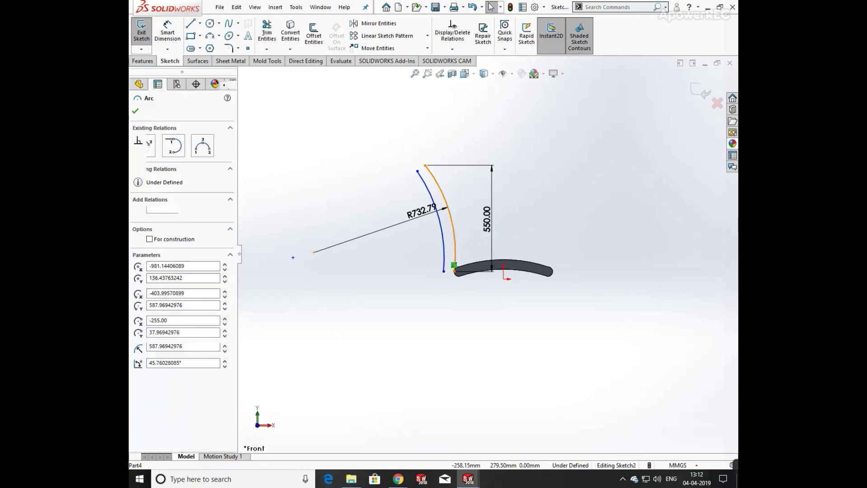
pyautogui.keyDown('ctrl'); pyautogui.click(432, 226); pyautogui.keyUp('ctrl')
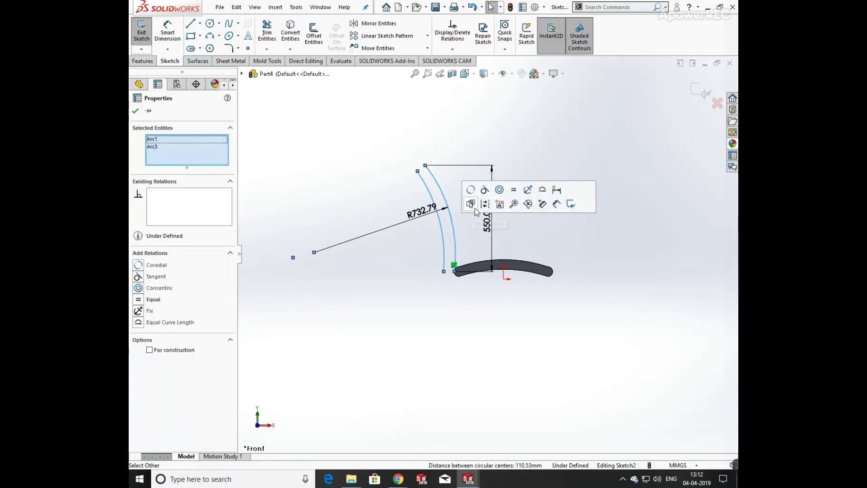
pyautogui.click(479, 299)
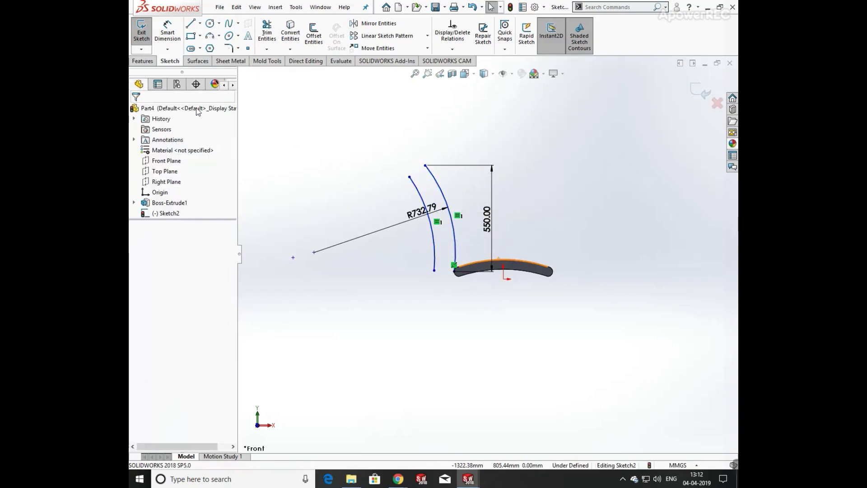
# - Set the horizontal distance between the lower endpoints of the two long arcs to 50 mm
pyautogui.click(435, 270)
pyautogui.click(454, 271)
pyautogui.click(445, 336)
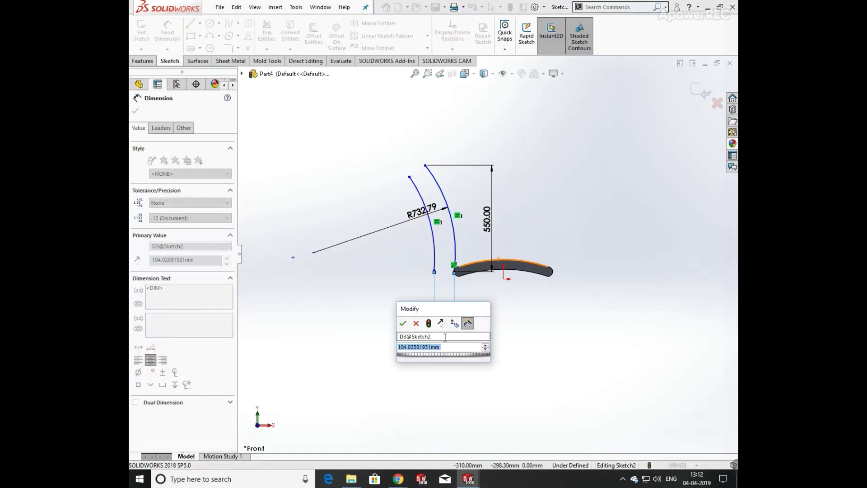
pyautogui.write('50')
pyautogui.press('Return')
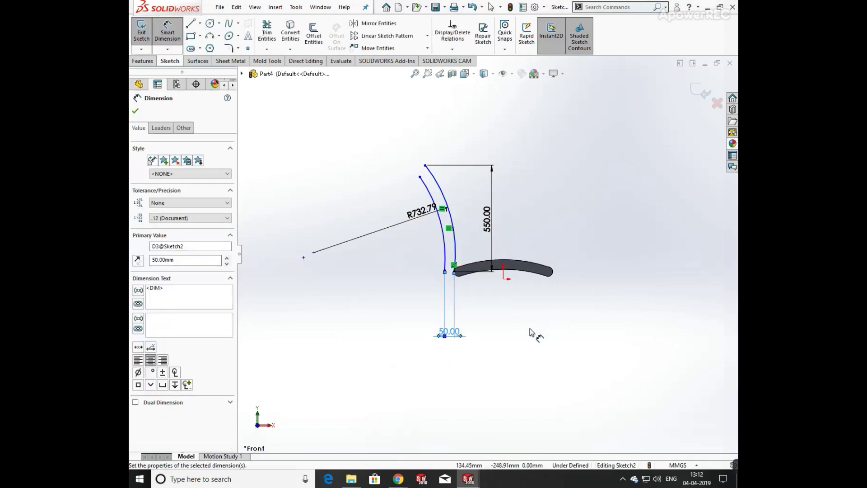
pyautogui.click(530, 332)
# - Close the upper ends of the two long arcs with an outward-bulging three-point arc
pyautogui.scroll(-2, 448, 192)
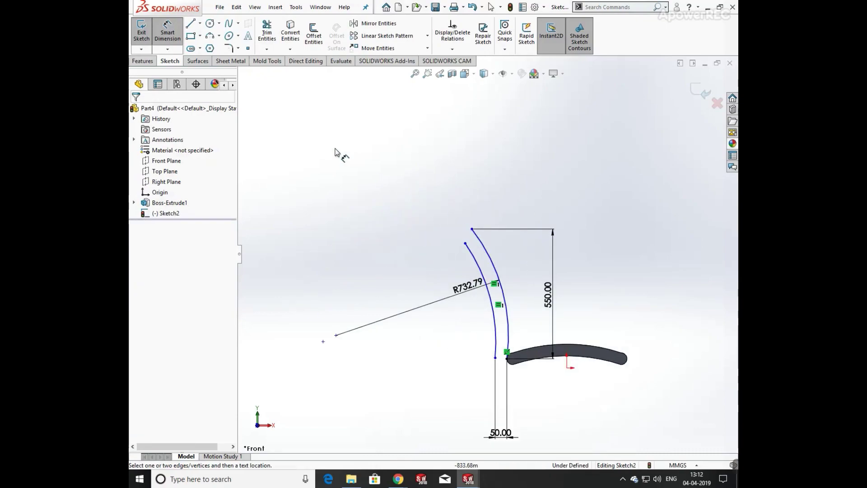
pyautogui.click(210, 39)
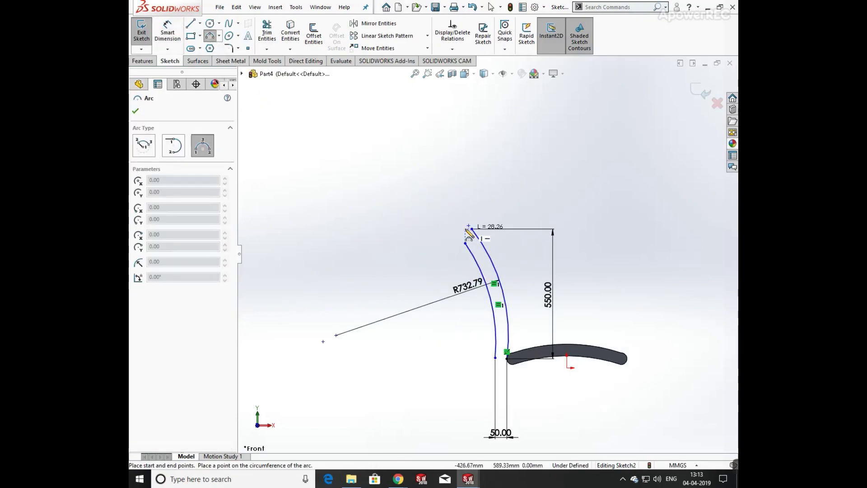
pyautogui.click(467, 241)
pyautogui.press('Escape')
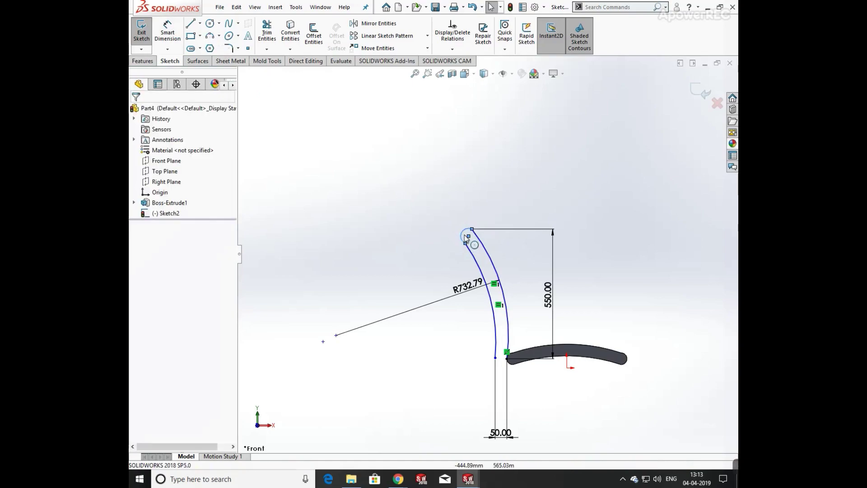
# - Close the lower ends of the two long arcs with a downward-bulging three-point arc of about 25 mm radius
pyautogui.click(212, 35)
pyautogui.scroll(-4, 515, 371)
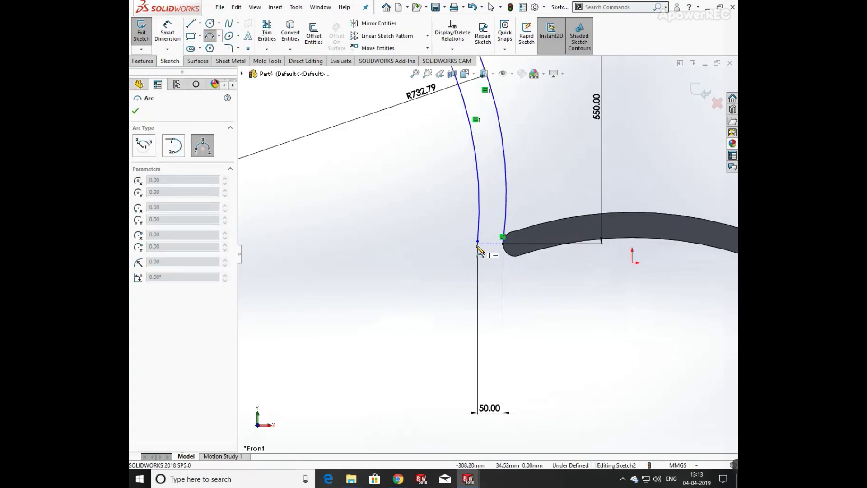
pyautogui.click(478, 242)
pyautogui.click(502, 243)
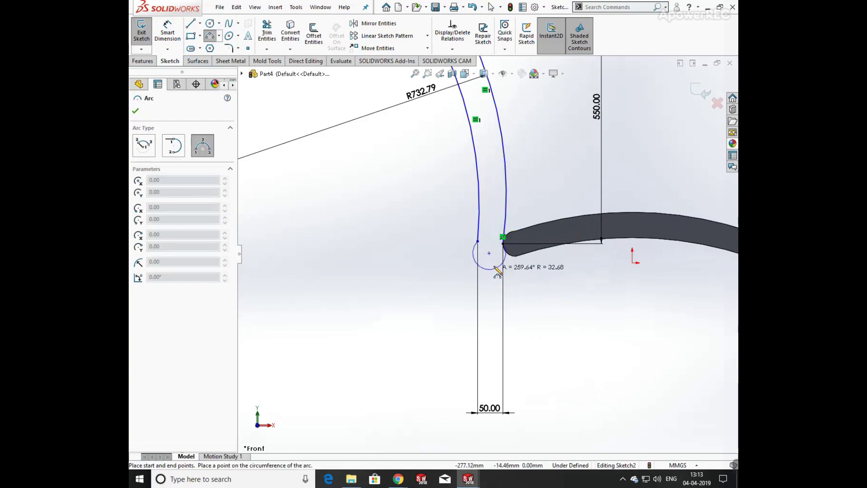
pyautogui.click(492, 256)
pyautogui.press('Escape')
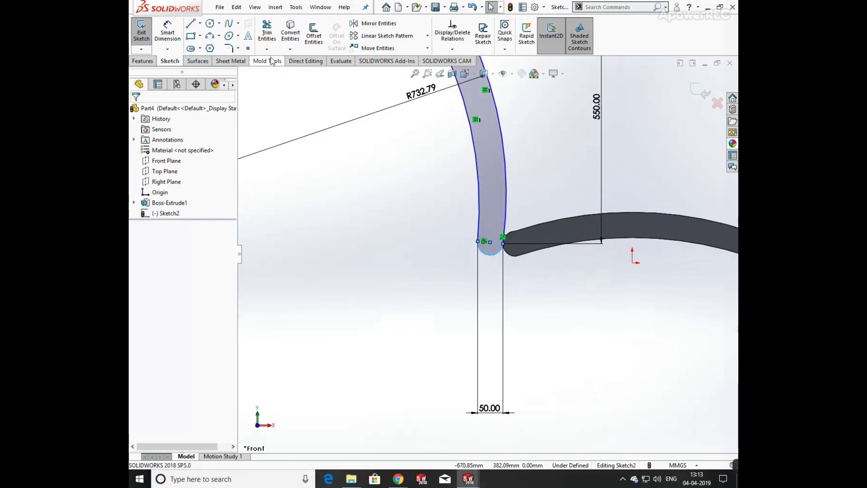
# - Dimension the lower end arc to a radius of 25 mm
pyautogui.click(176, 32)
pyautogui.click(495, 254)
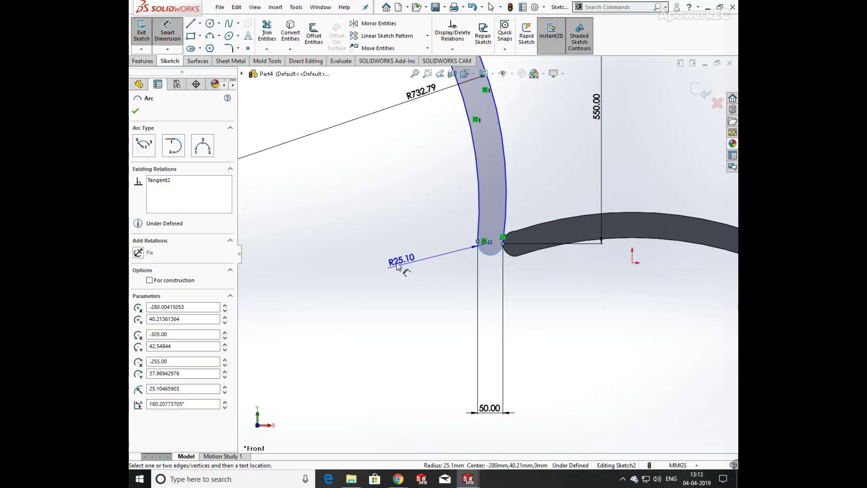
pyautogui.click(396, 264)
pyautogui.write('25')
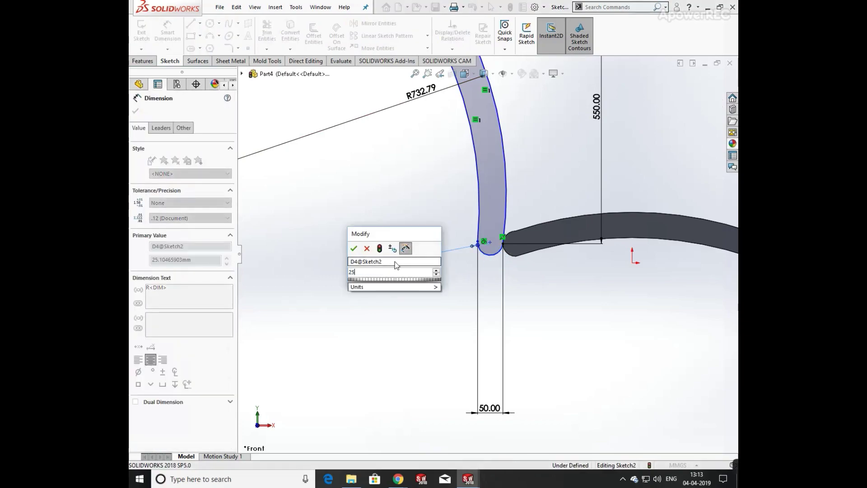
pyautogui.press('Return')
# - Try to dimension the upper end arc to a radius of 25 mm, then back out of the change
pyautogui.scroll(5, 429, 212)
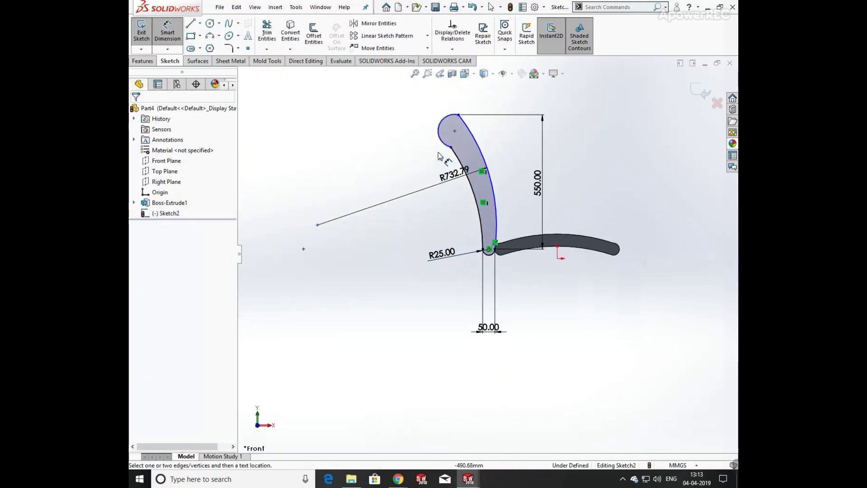
pyautogui.scroll(-6, 456, 151)
pyautogui.click(459, 145)
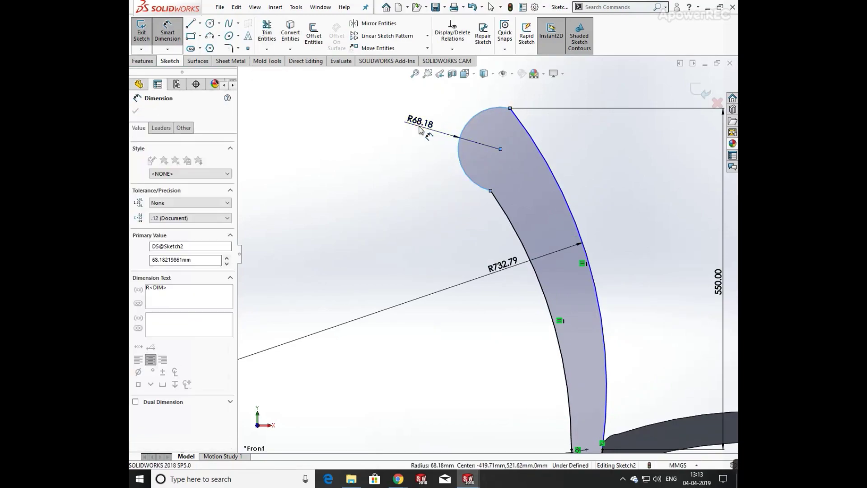
pyautogui.click(420, 129)
pyautogui.press('Return')
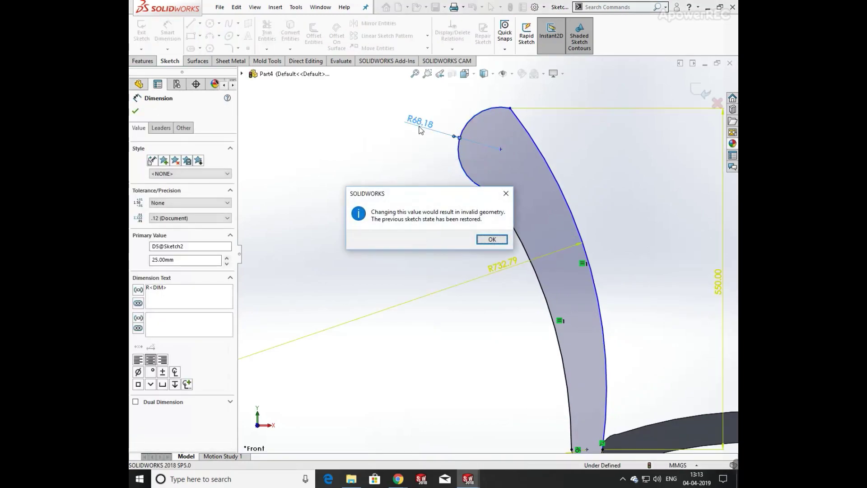
pyautogui.click(492, 240)
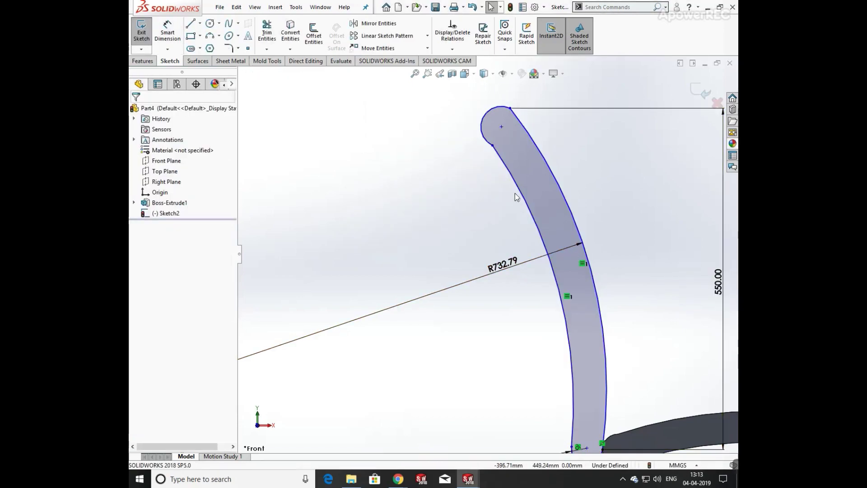
# - Delete the radius dimension of the lower end arc
pyautogui.press('f')
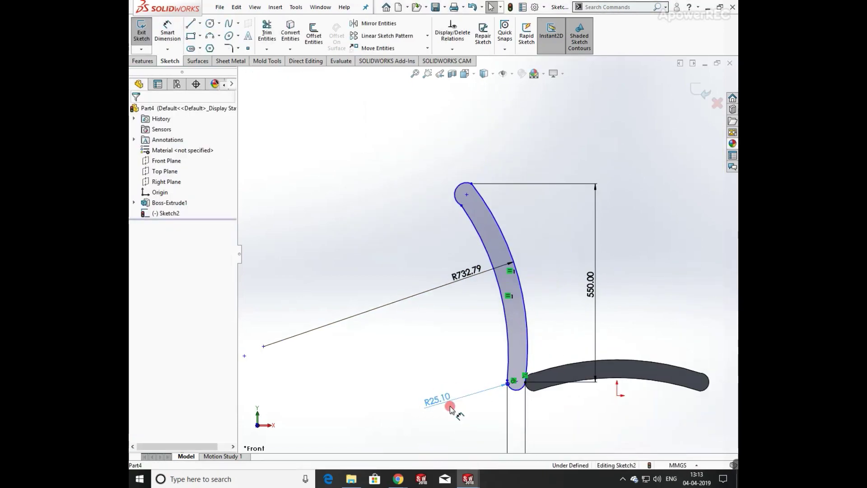
pyautogui.click(444, 408)
pyautogui.press('Delete')
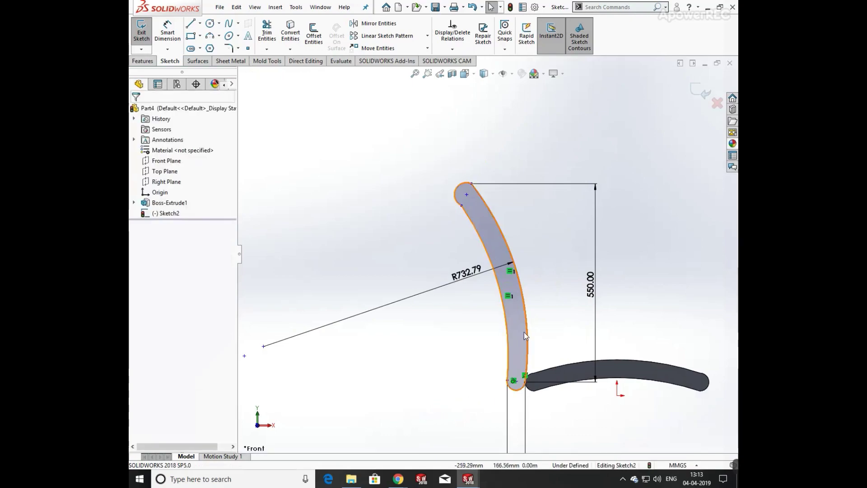
# - Dimension the distance between the two endpoints of the upper end arc to 50 mm
pyautogui.scroll(-5, 469, 171)
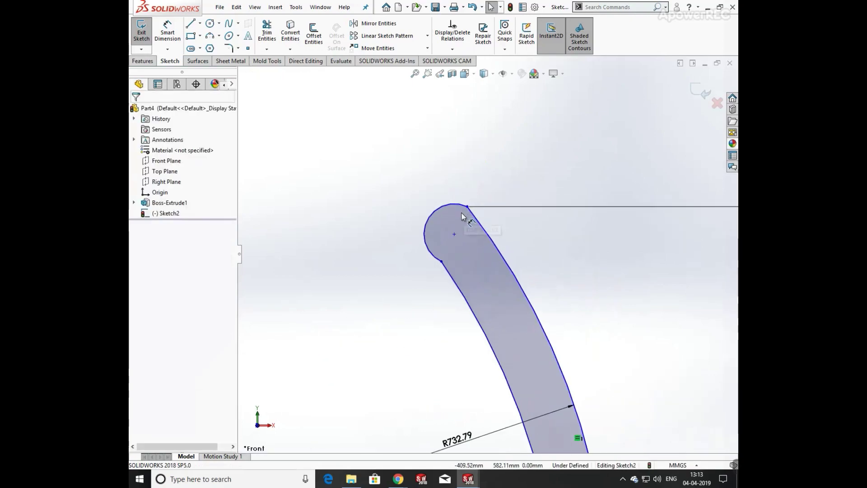
pyautogui.click(167, 47)
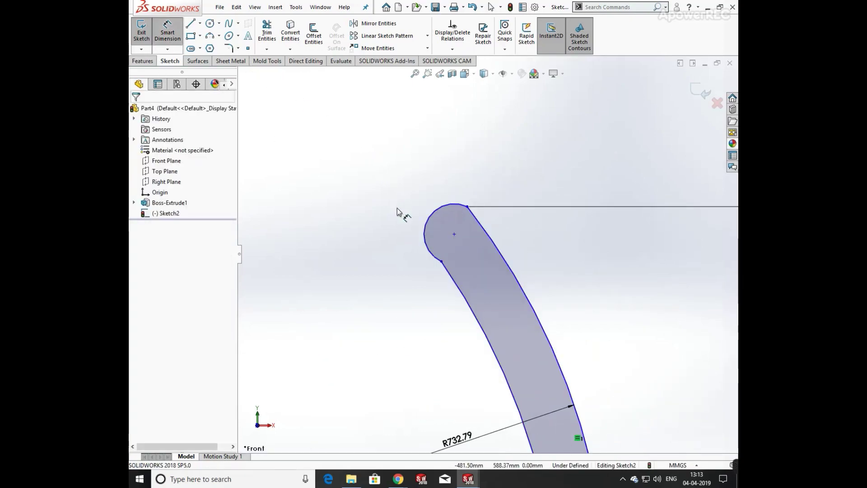
pyautogui.click(445, 208)
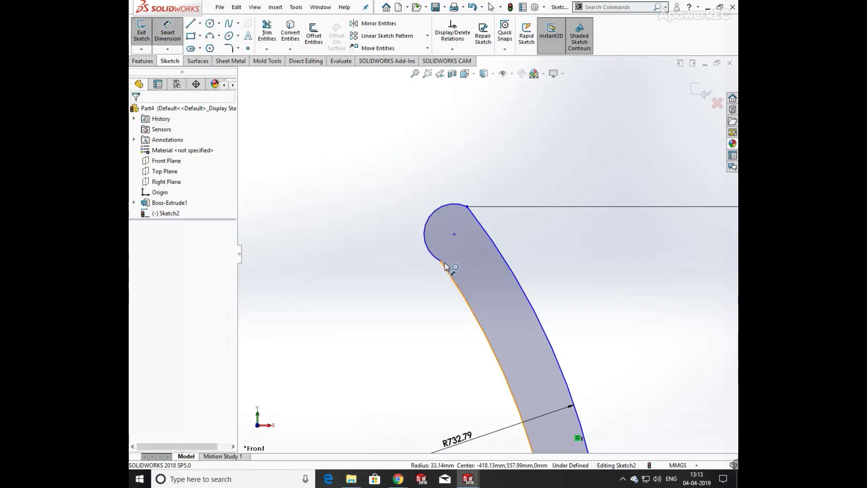
pyautogui.click(442, 262)
pyautogui.click(467, 206)
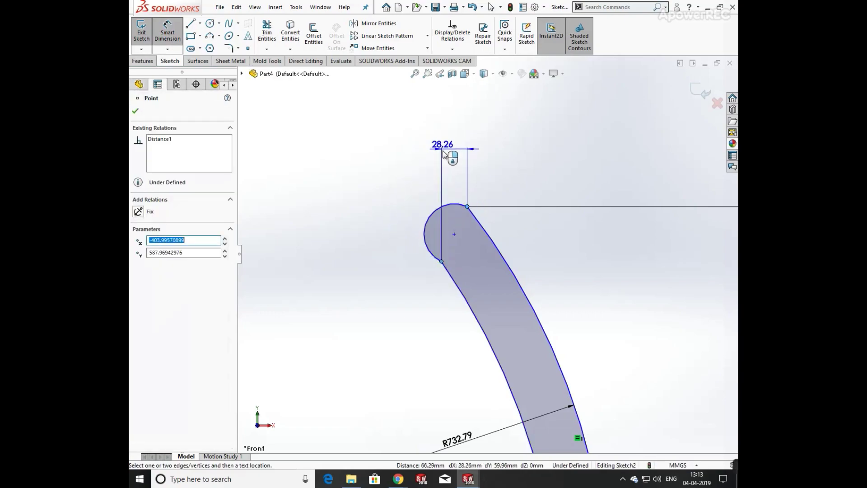
pyautogui.click(413, 145)
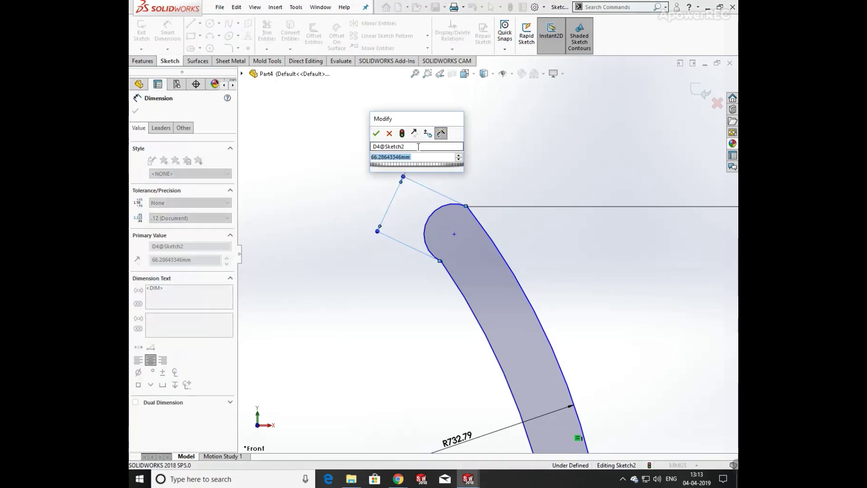
pyautogui.write('50')
pyautogui.press('Return')
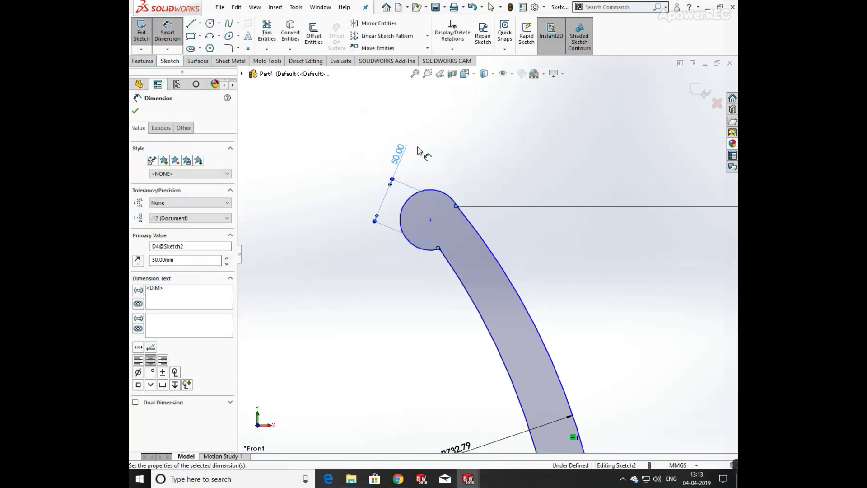
# - Dimension the upper end arc to a radius of 25 mm
pyautogui.click(434, 193)
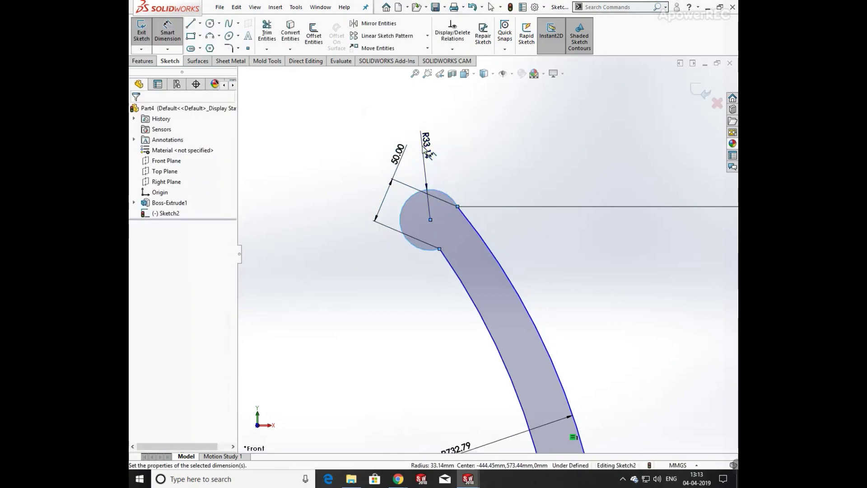
pyautogui.click(425, 170)
pyautogui.write('25')
pyautogui.press('Return')
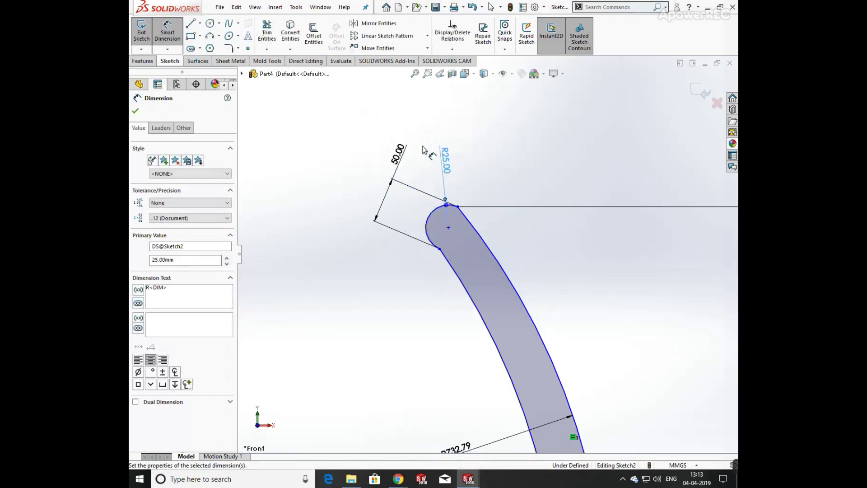
# - Dimension the end arc at the foot of the upright profile to a radius of 25 mm
pyautogui.scroll(2, 541, 402)
pyautogui.scroll(2, 540, 402)
pyautogui.scroll(-3, 512, 370)
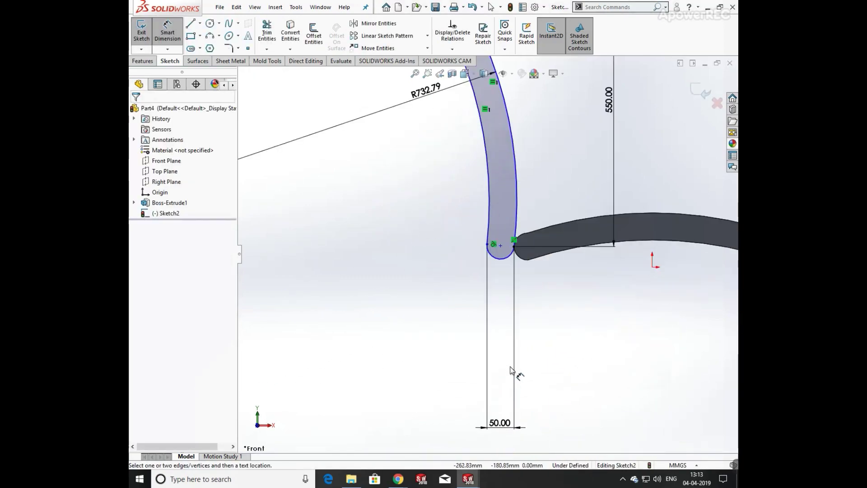
pyautogui.click(496, 258)
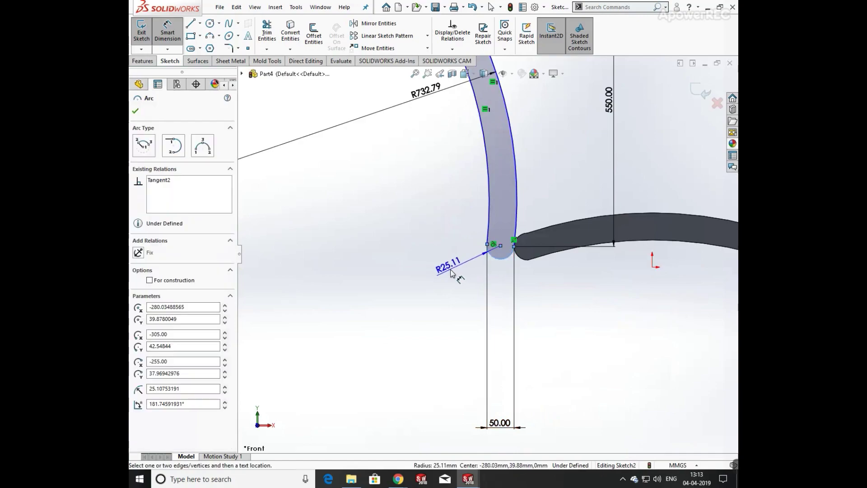
pyautogui.click(454, 270)
pyautogui.write('25.10753191mm')
pyautogui.press('Return')
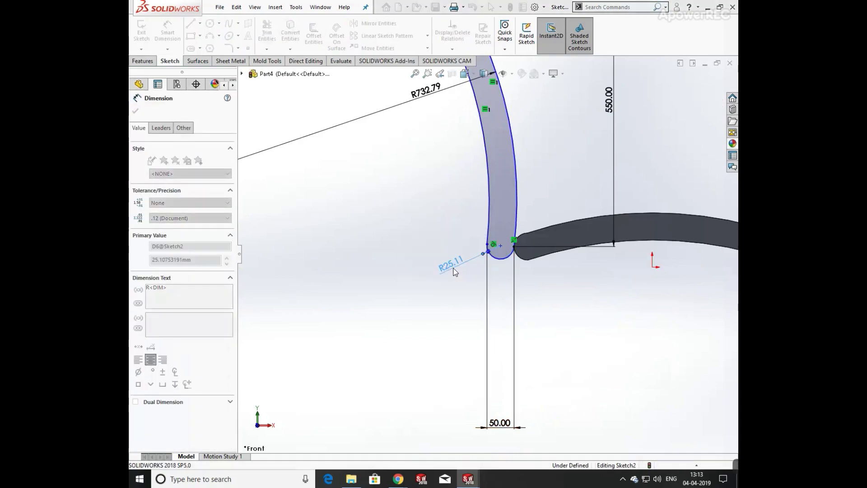
pyautogui.click(524, 296)
# - Start a boss extrusion of the upright curved profile with the Mid Plane end condition
pyautogui.scroll(5, 567, 315)
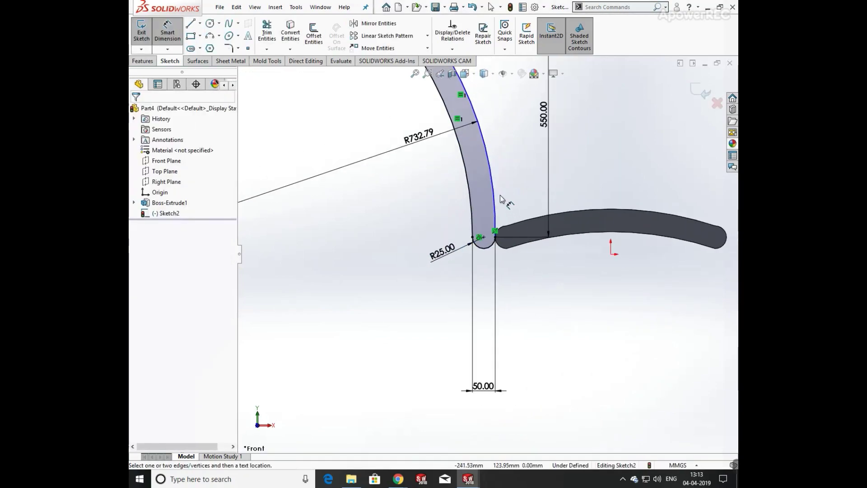
pyautogui.scroll(-3, 467, 169)
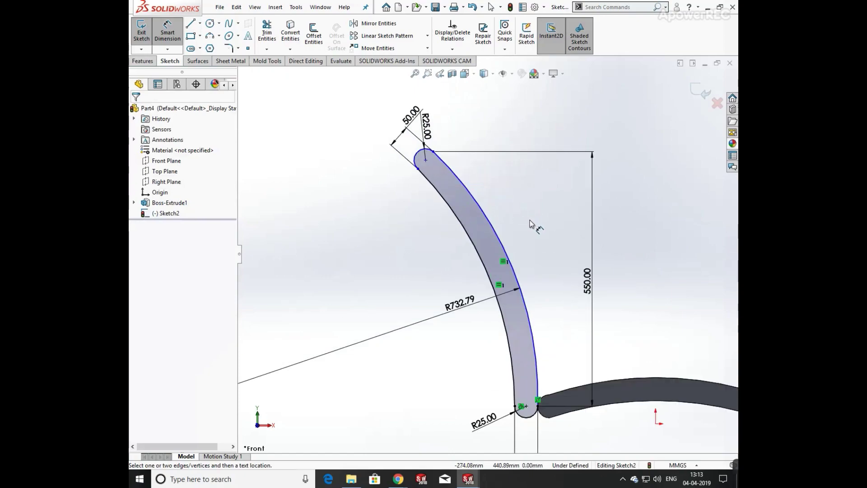
pyautogui.moveTo(531, 225); pyautogui.dragTo(501, 235, button='middle')
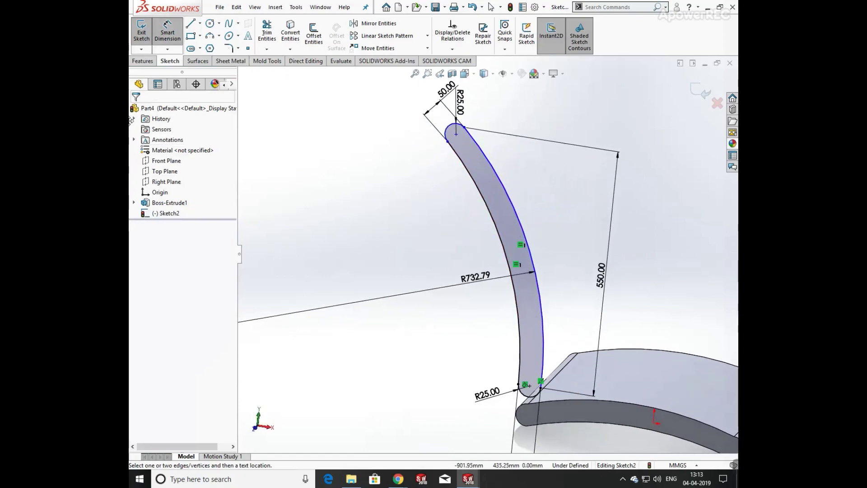
pyautogui.click(143, 61)
pyautogui.click(145, 33)
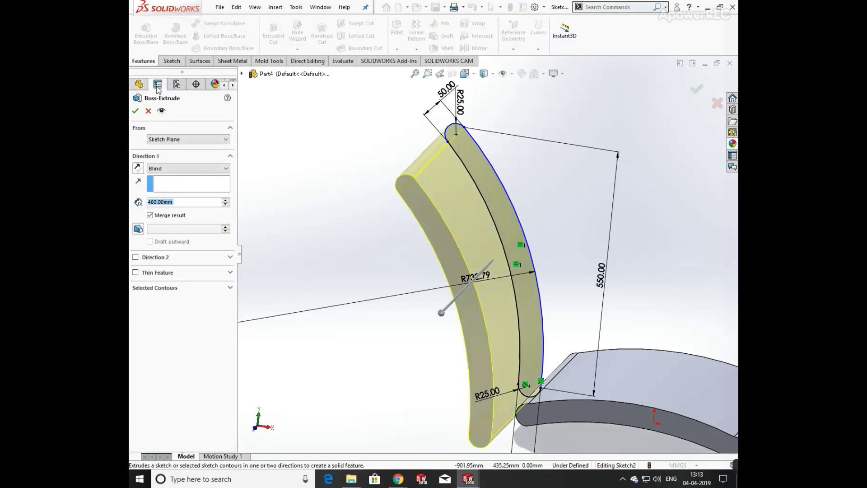
pyautogui.click(180, 168)
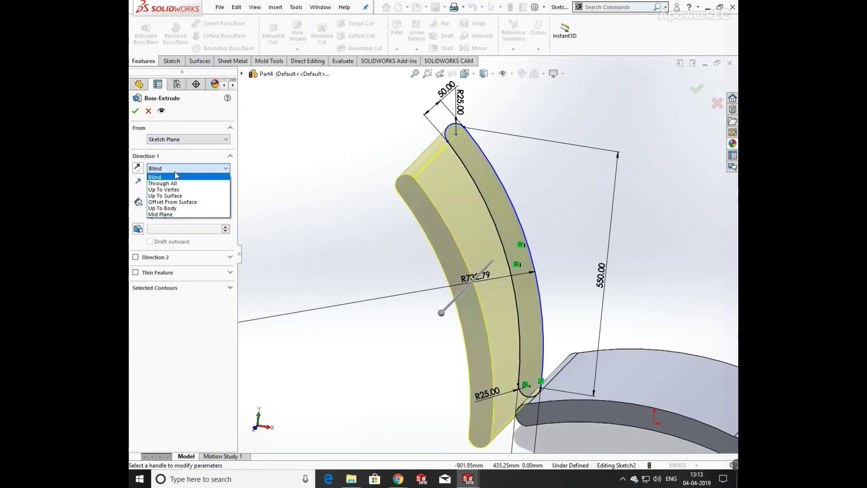
pyautogui.click(166, 215)
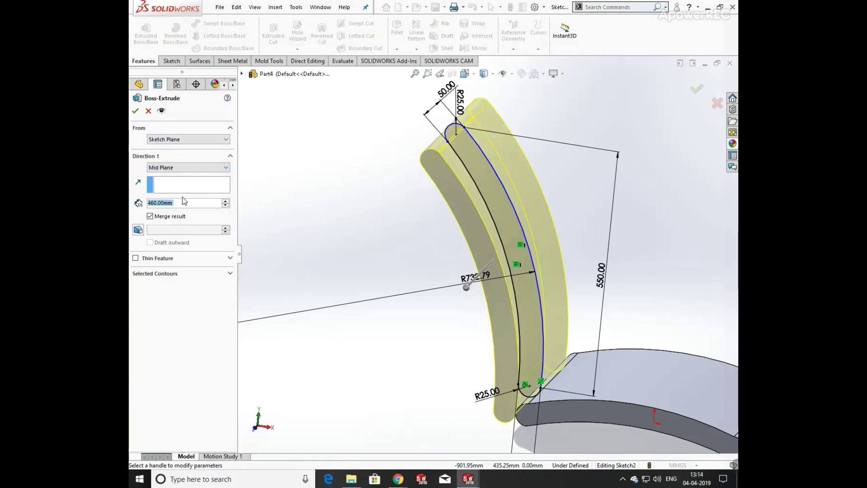
# - Try mid-plane extrusion depths of 250 mm and 460 mm for the upright profile
pyautogui.write('250')
pyautogui.press('Return')
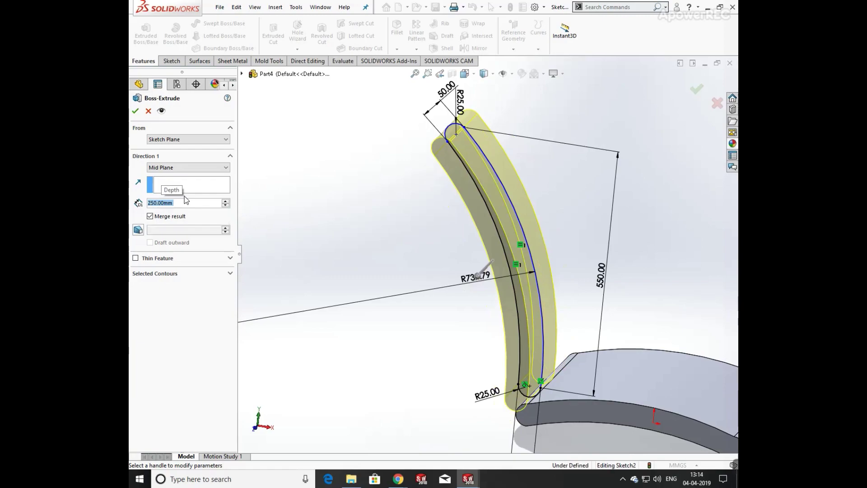
pyautogui.moveTo(519, 163); pyautogui.dragTo(496, 235, button='middle')
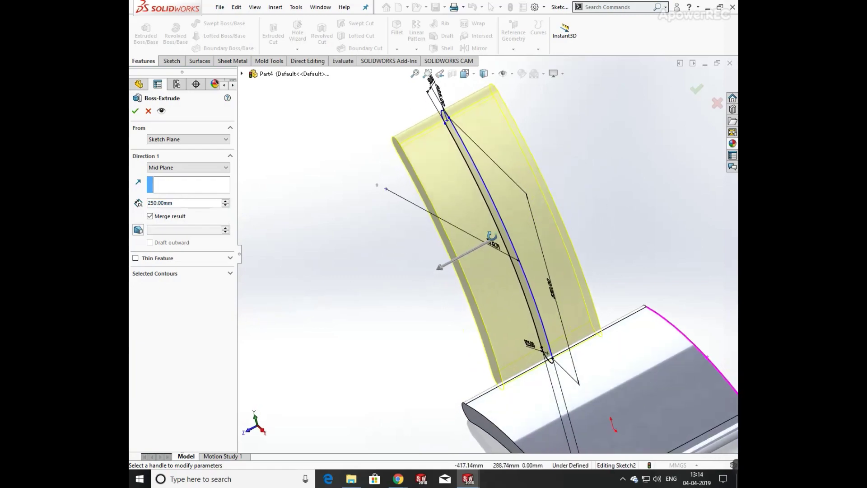
pyautogui.doubleClick(196, 202)
pyautogui.write('460')
pyautogui.press('Return')
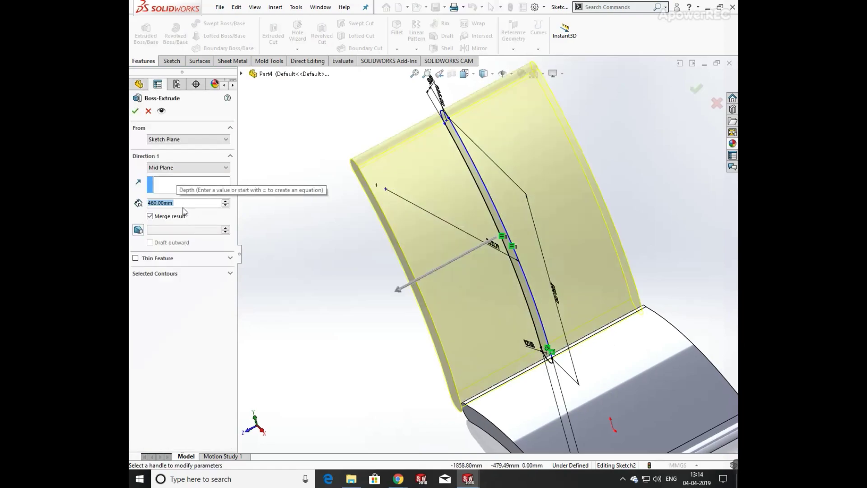
# - Set the mid-plane extrusion depth to 550 mm and complete the upright slab
pyautogui.write('550')
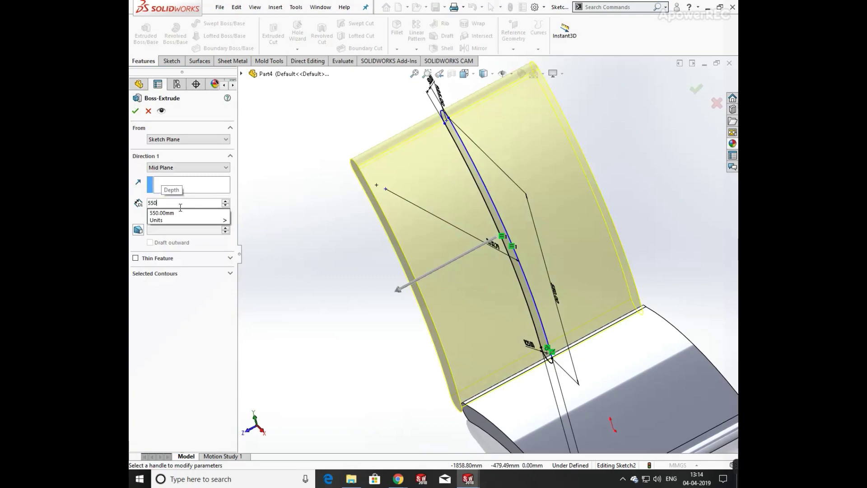
pyautogui.press('Return')
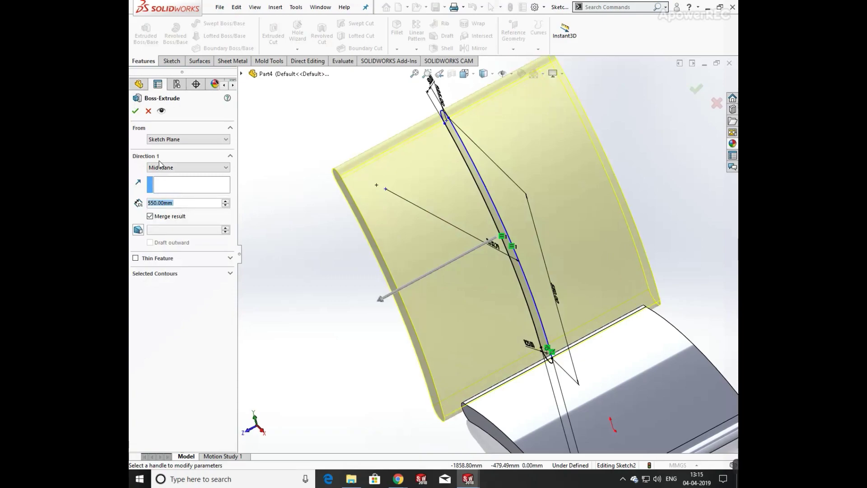
pyautogui.click(136, 111)
pyautogui.scroll(3, 567, 314)
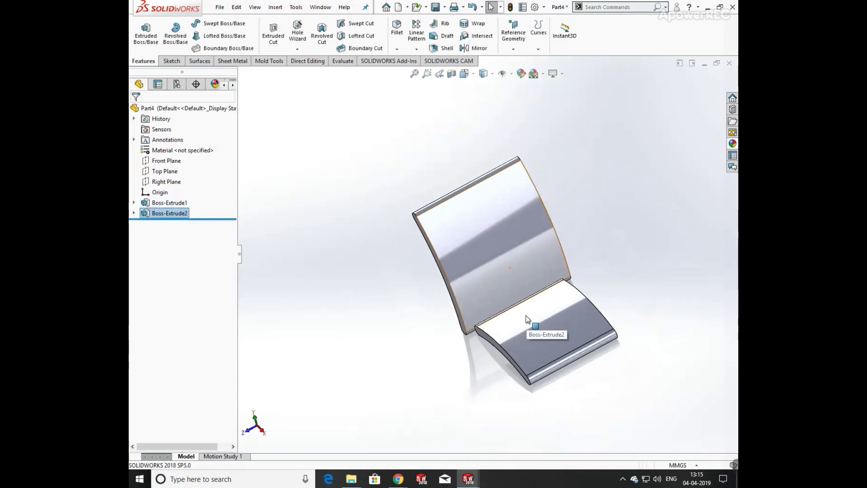
pyautogui.moveTo(533, 323); pyautogui.dragTo(465, 266, button='middle')
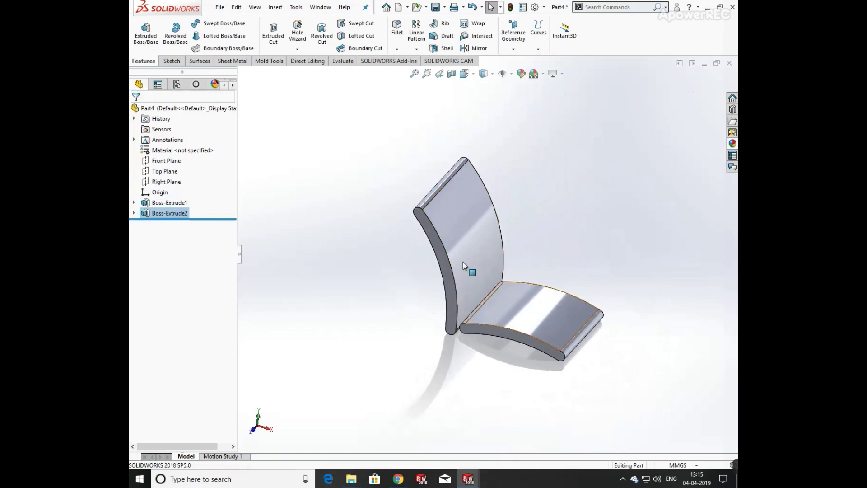
# - On the Top Plane, sketch a circle of about 222 mm diameter centred on the origin
pyautogui.click(171, 172)
pyautogui.moveTo(358, 248); pyautogui.dragTo(562, 197, button='middle')
pyautogui.press('space')
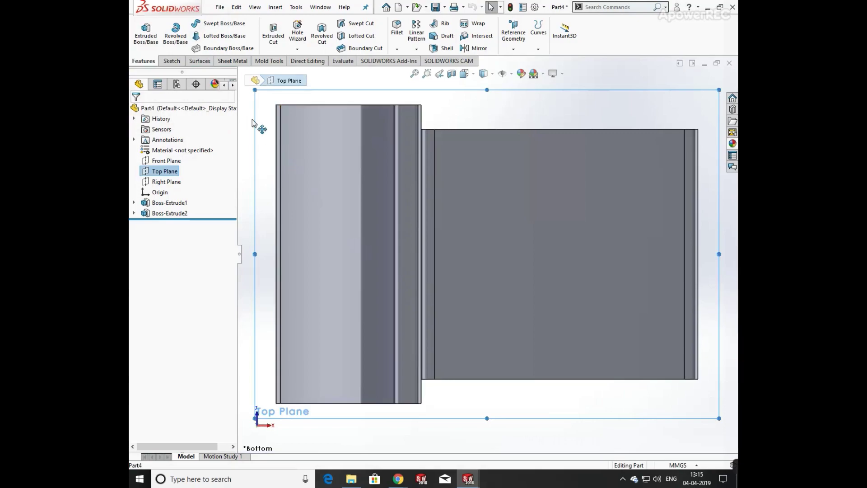
pyautogui.click(178, 61)
pyautogui.click(209, 23)
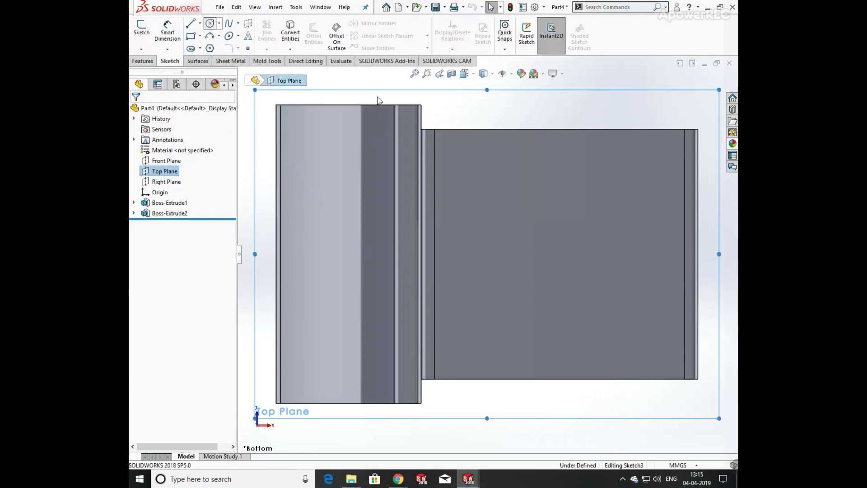
pyautogui.press('Escape')
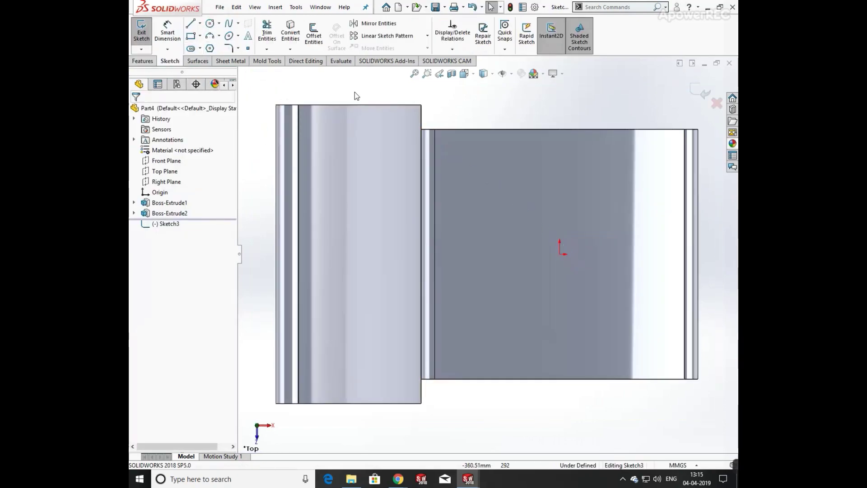
pyautogui.click(210, 23)
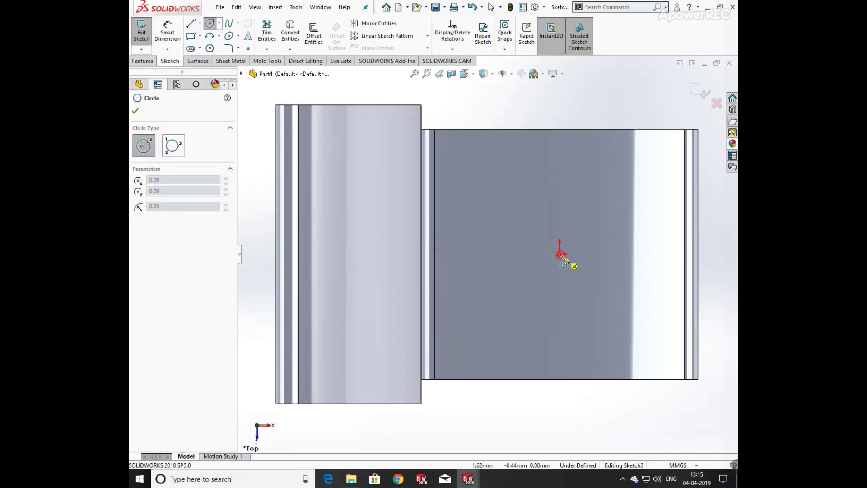
pyautogui.click(560, 255)
pyautogui.click(573, 195)
pyautogui.press('Escape')
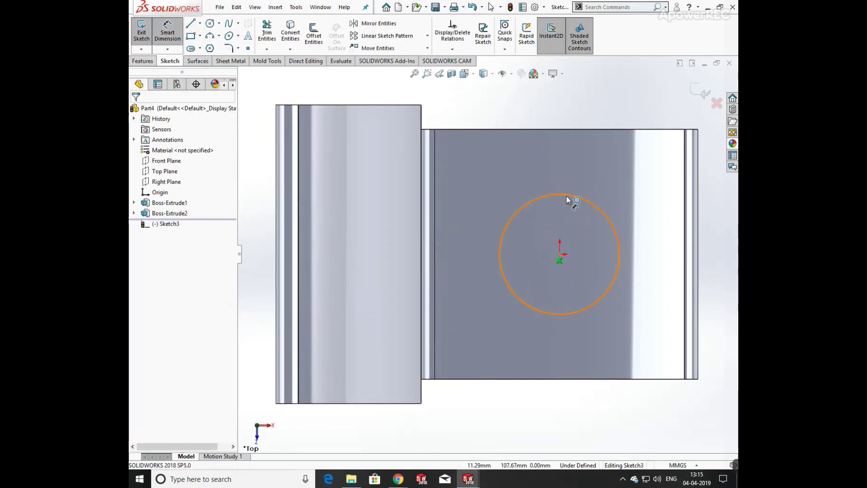
# - Dimension the circle's diameter to 150 mm
pyautogui.click(570, 191)
pyautogui.click(594, 170)
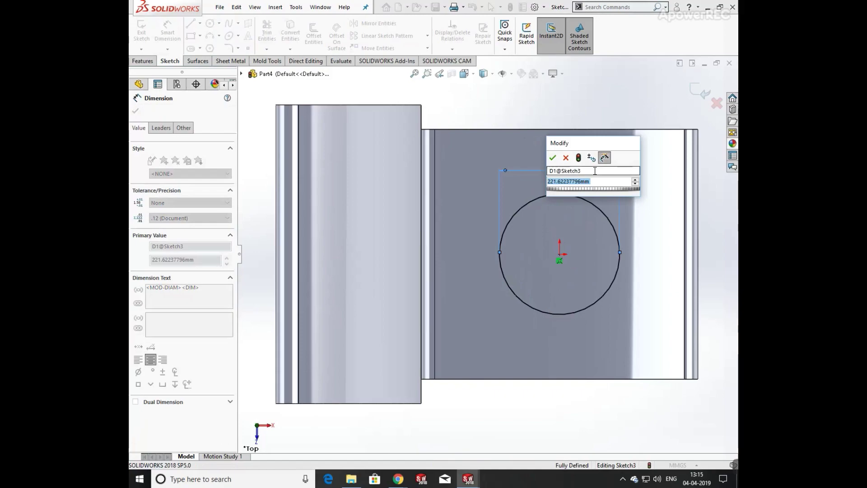
pyautogui.write('150')
pyautogui.press('Return')
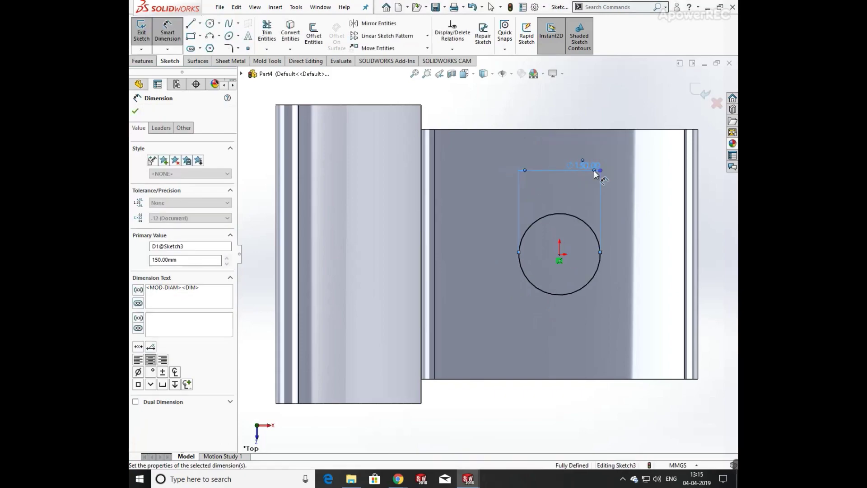
# - Start a blind extrusion of the 150 mm circle, reverse it to point away from the seat, and set its depth to 130 mm
pyautogui.click(143, 60)
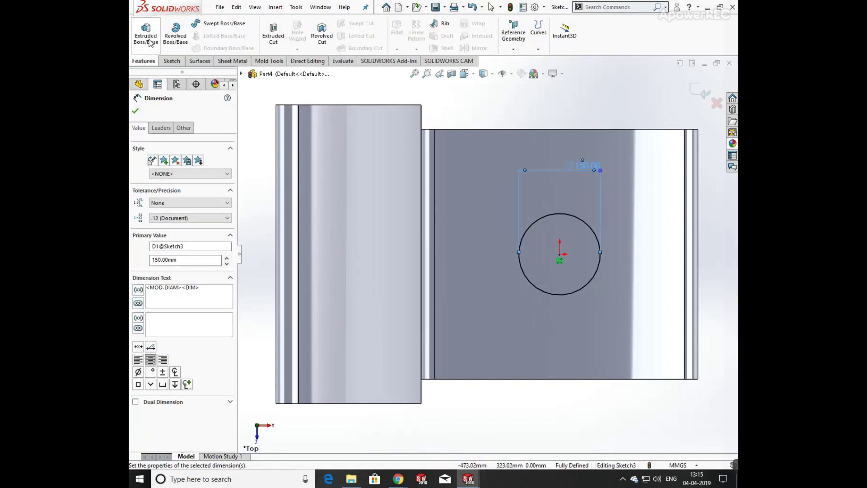
pyautogui.click(145, 33)
pyautogui.moveTo(554, 252); pyautogui.dragTo(406, 140, button='middle')
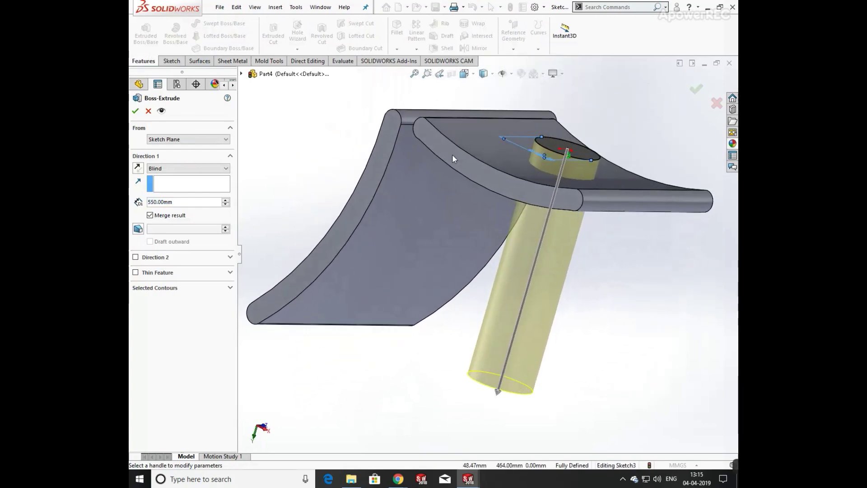
pyautogui.moveTo(457, 158); pyautogui.dragTo(690, 100, button='middle')
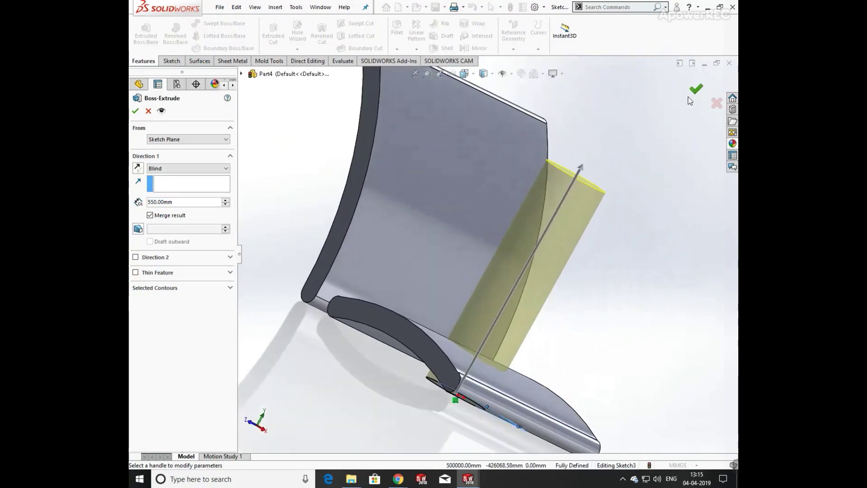
pyautogui.click(138, 168)
pyautogui.moveTo(280, 183); pyautogui.dragTo(302, 228, button='middle')
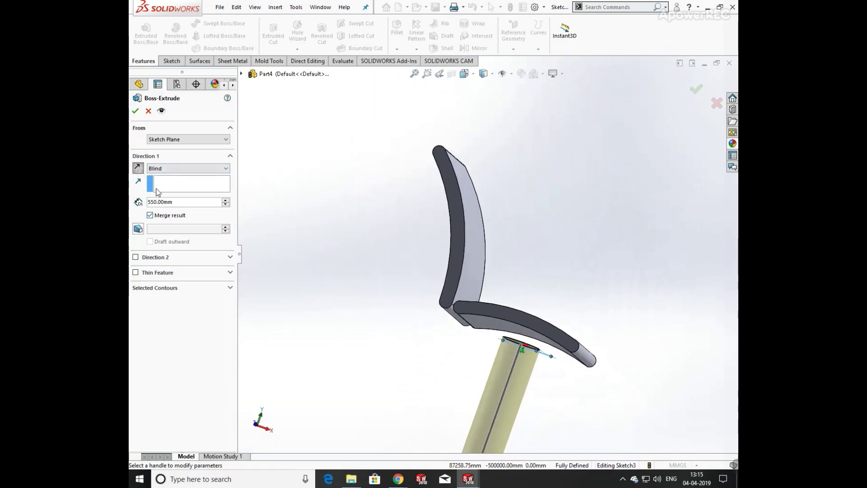
pyautogui.moveTo(176, 202); pyautogui.dragTo(133, 199)
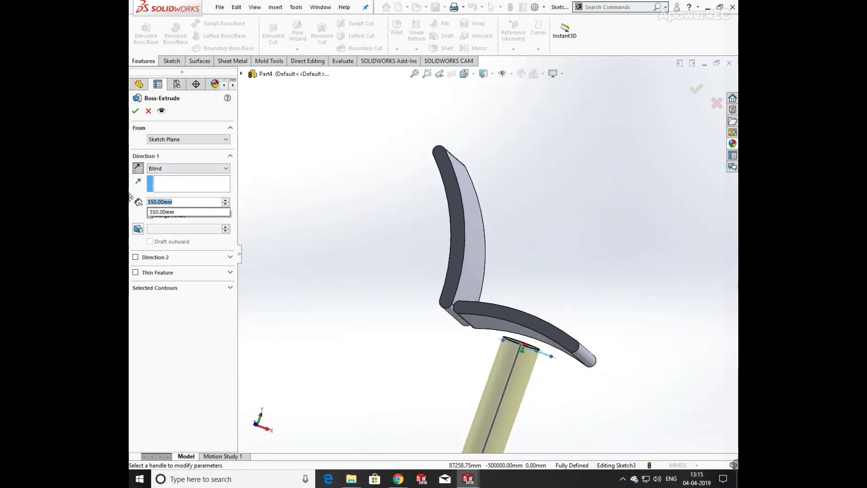
pyautogui.write('130')
pyautogui.press('Return')
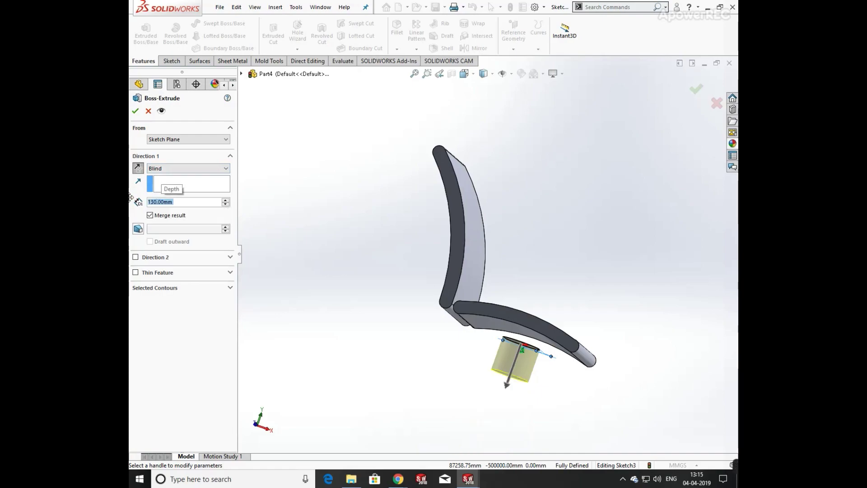
# - Add a second extrusion direction ending Up To Next so the column reaches the seat, and complete the extrusion
pyautogui.click(135, 257)
pyautogui.click(180, 270)
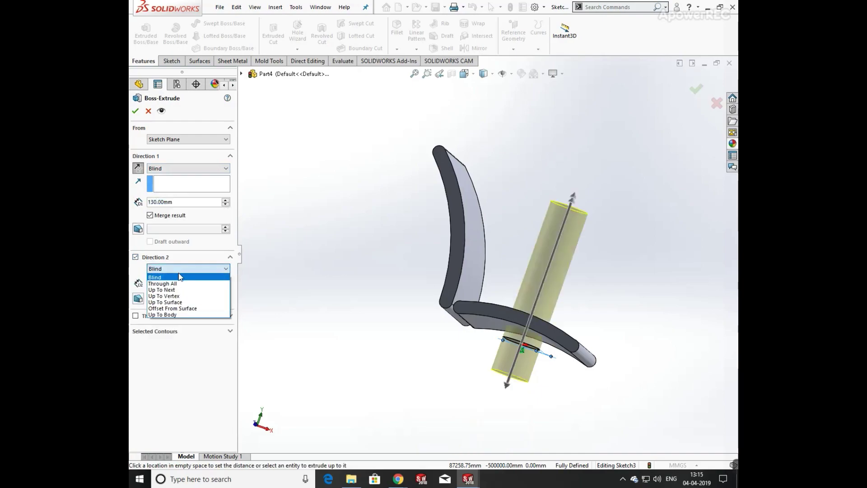
pyautogui.click(176, 289)
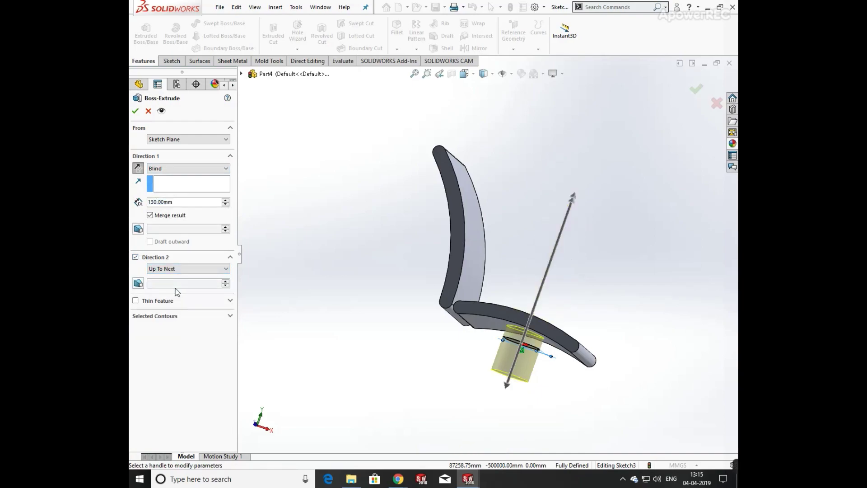
pyautogui.click(135, 110)
# - On the column's lower end face, sketch a circle of about 81 mm diameter centred on the origin
pyautogui.moveTo(611, 271); pyautogui.dragTo(547, 296, button='middle')
pyautogui.click(544, 312)
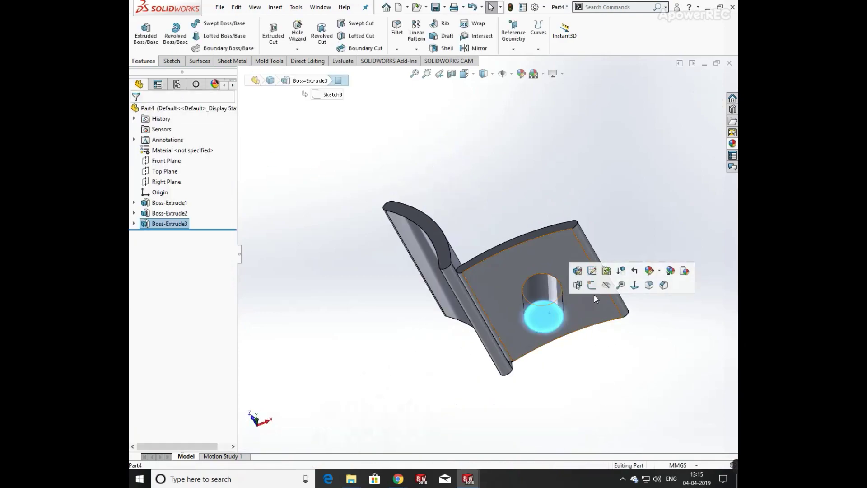
pyautogui.click(634, 284)
pyautogui.click(172, 60)
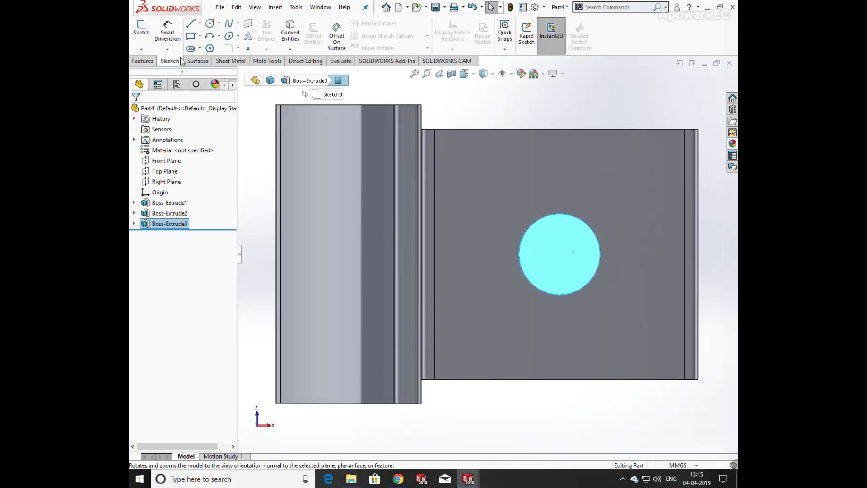
pyautogui.click(209, 23)
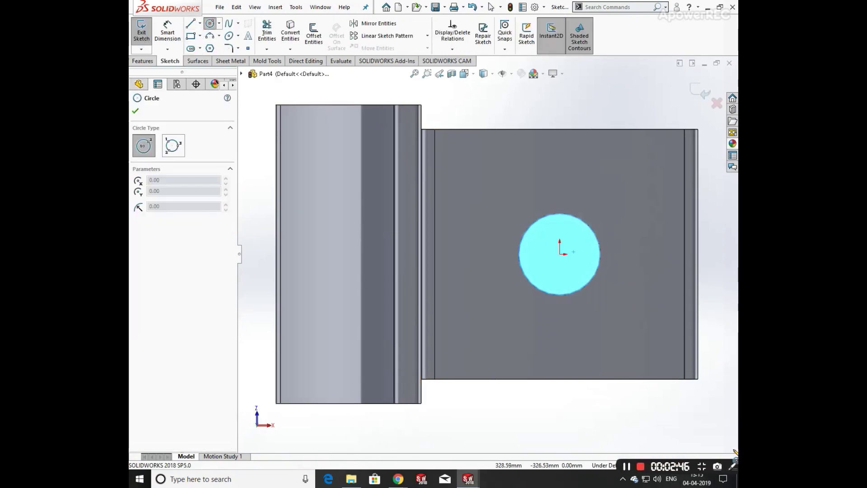
pyautogui.moveTo(560, 254); pyautogui.dragTo(575, 269)
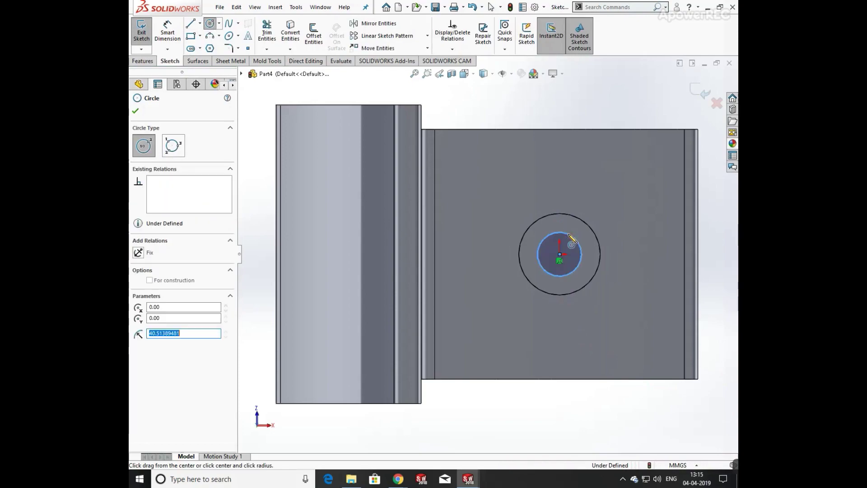
# - Dimension the inner circle's diameter to 75 mm
pyautogui.click(167, 31)
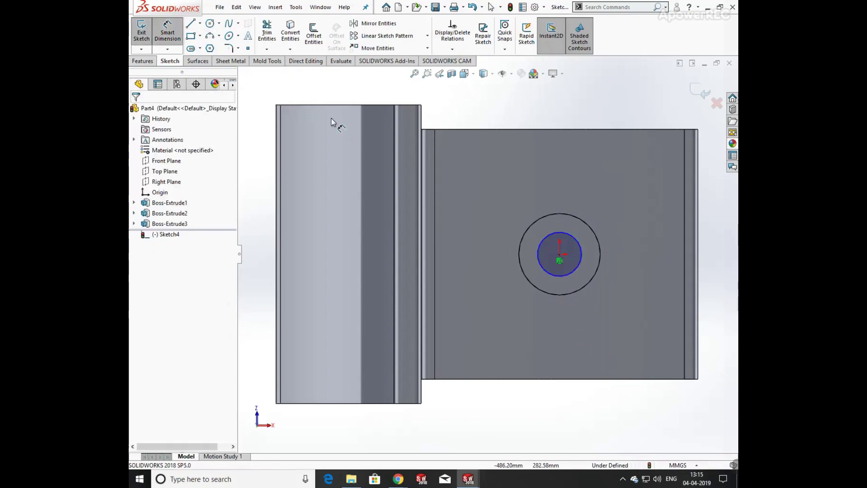
pyautogui.click(542, 240)
pyautogui.click(581, 186)
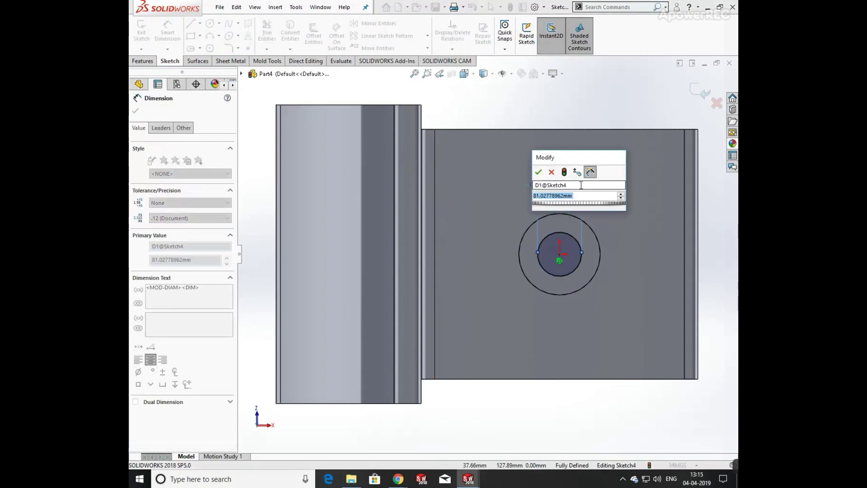
pyautogui.write('75')
pyautogui.press('Return')
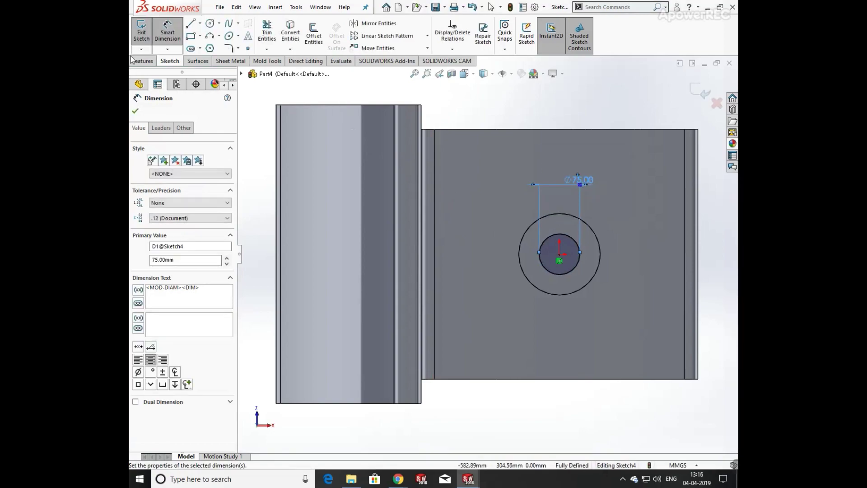
# - Extrude the 75 mm circle 280 mm downward from the column as a thinner post
pyautogui.click(132, 60)
pyautogui.click(146, 40)
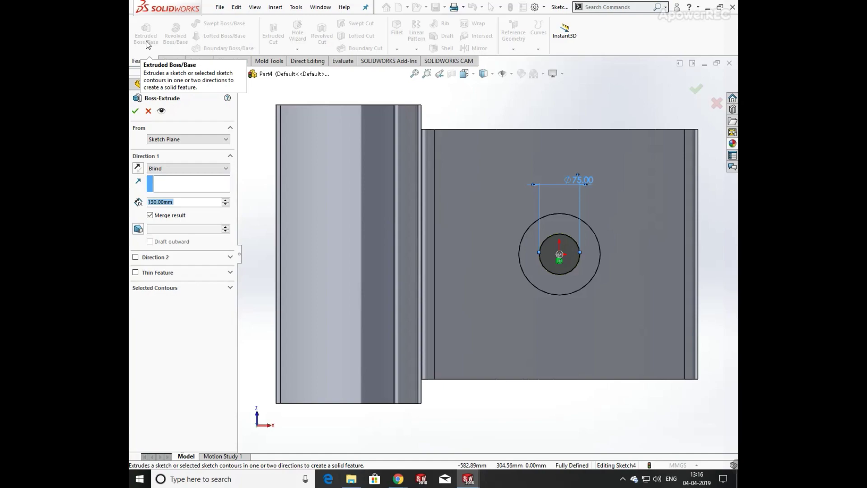
pyautogui.write('280')
pyautogui.press('Return')
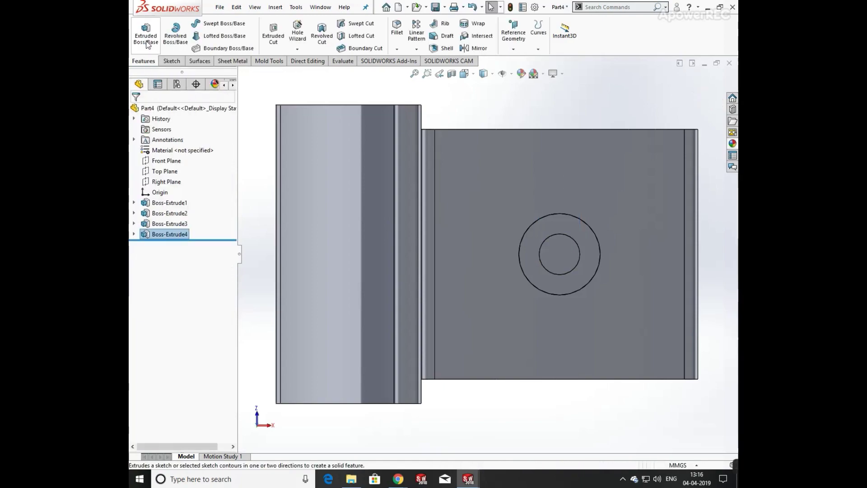
# - On the post's lower end face, sketch a closed rectangle of lines about 288 mm by 39 mm, running horizontally outward from the post's centre
pyautogui.click(191, 26)
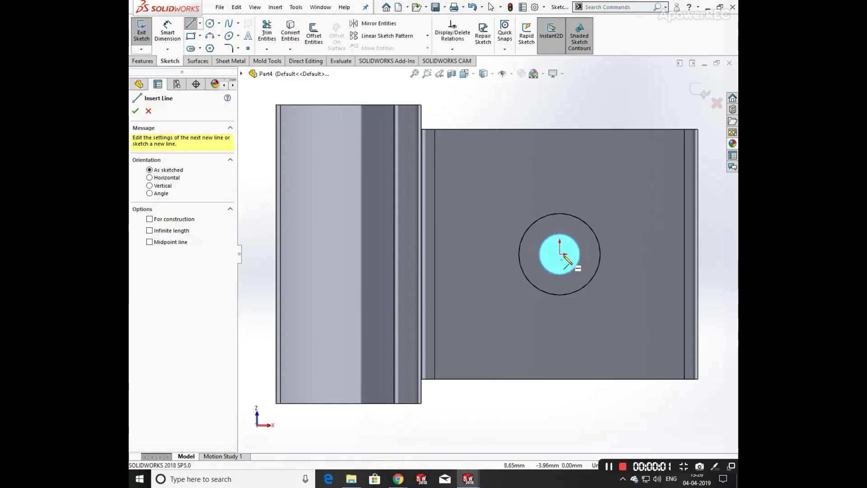
pyautogui.click(560, 243)
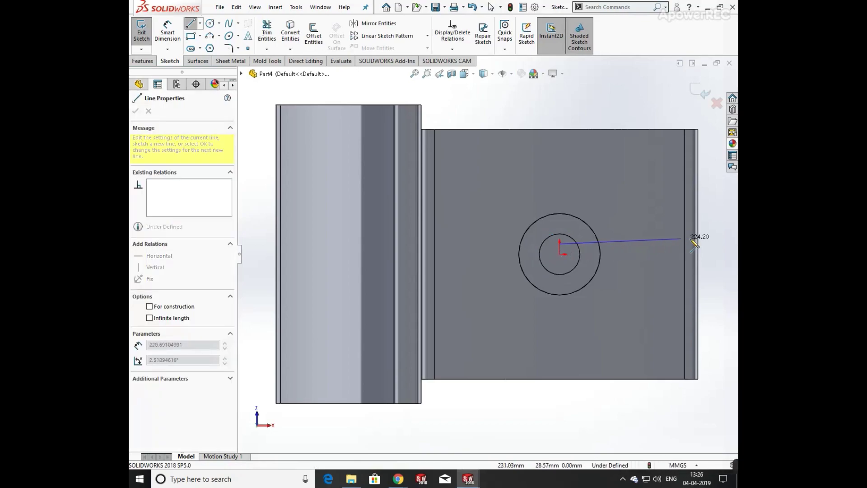
pyautogui.click(717, 244)
pyautogui.click(716, 264)
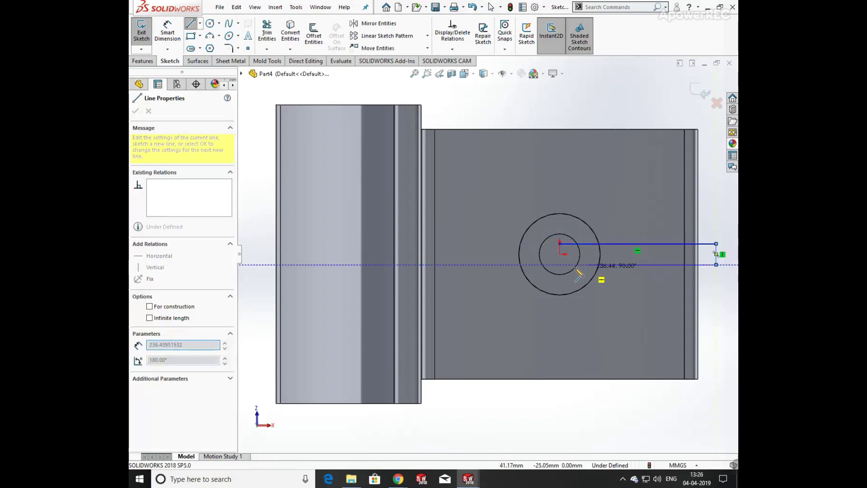
pyautogui.click(560, 265)
pyautogui.click(560, 244)
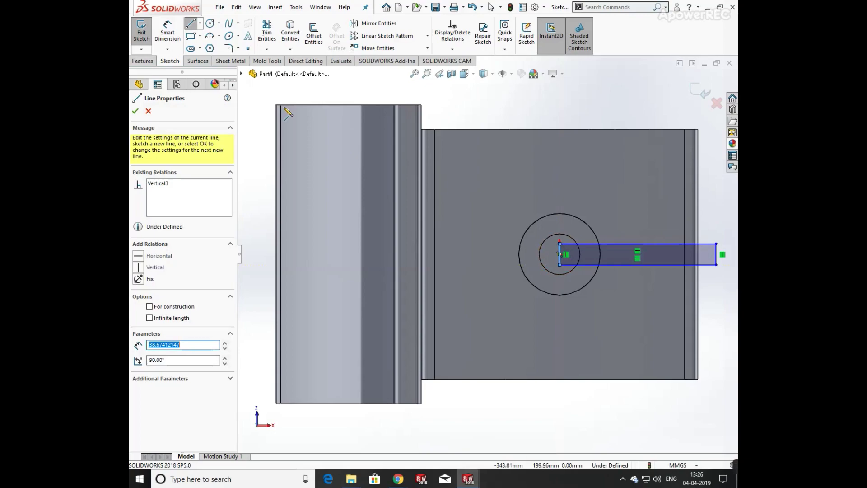
# - Dimension the rectangle's outer short side to 40 mm
pyautogui.click(167, 32)
pyautogui.click(717, 253)
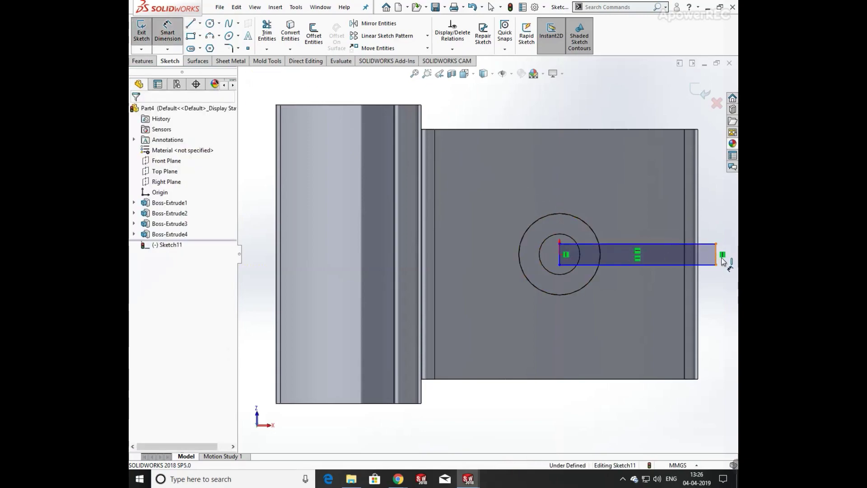
pyautogui.click(732, 267)
pyautogui.write('40')
pyautogui.press('Return')
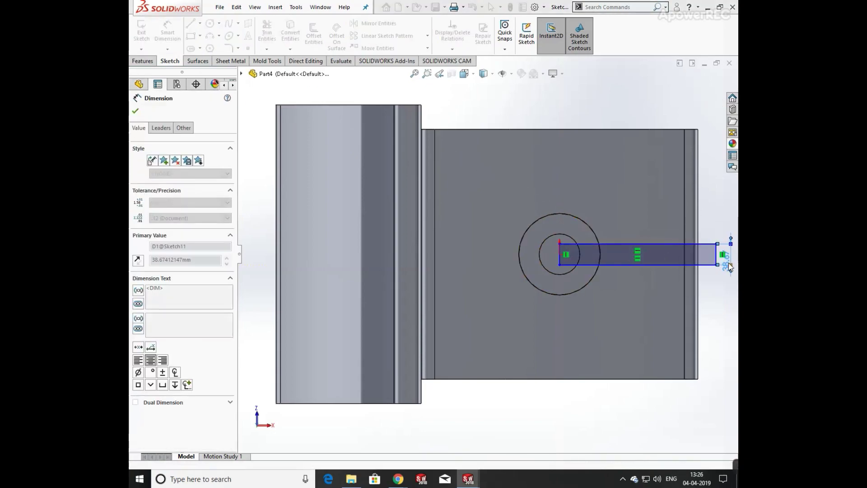
pyautogui.press('Escape')
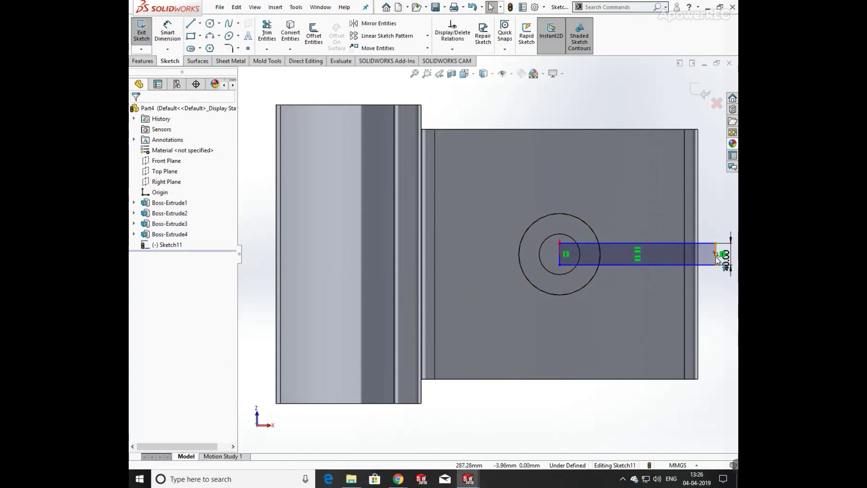
# - Make the midpoint of the rectangle's outer short side horizontal with the origin
pyautogui.click(716, 255)
pyautogui.keyDown('ctrl'); pyautogui.click(560, 254); pyautogui.keyUp('ctrl')
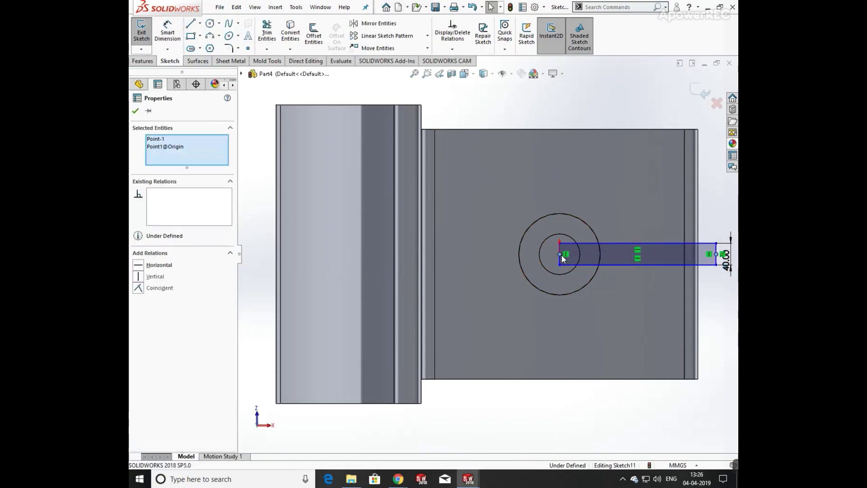
pyautogui.click(604, 212)
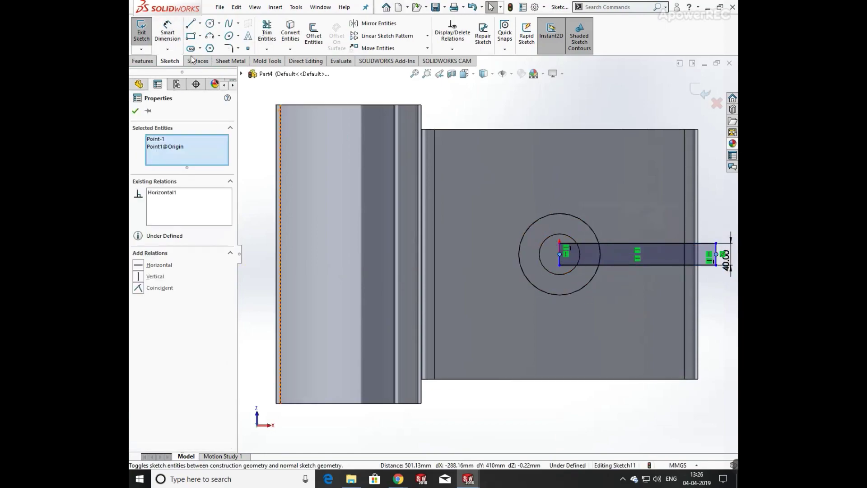
# - Dimension the distance between the rectangle's two short sides to 300 mm
pyautogui.click(171, 38)
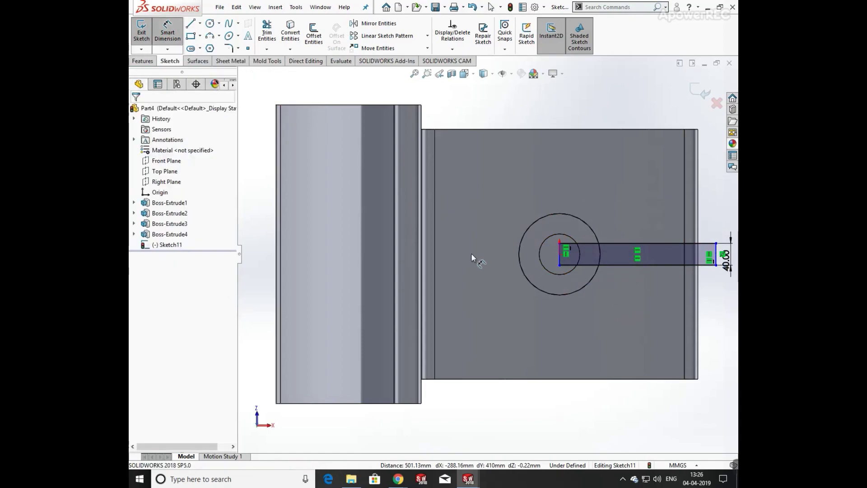
pyautogui.scroll(-5, 558, 254)
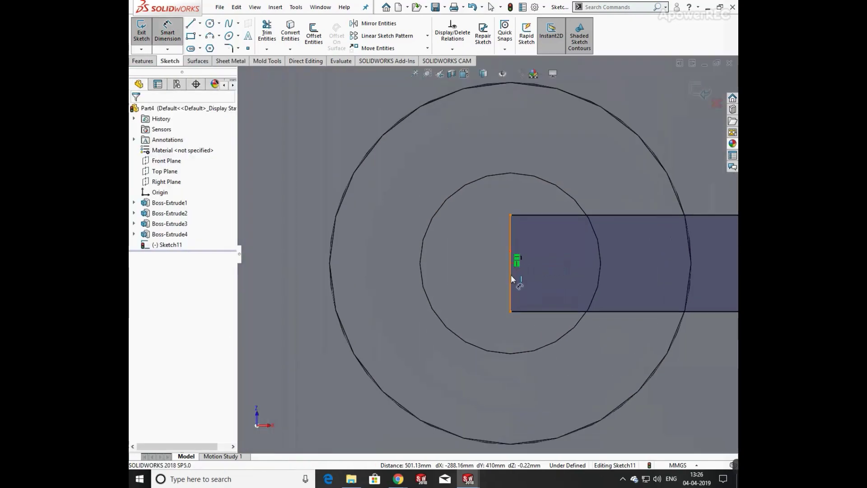
pyautogui.click(511, 296)
pyautogui.scroll(4, 700, 285)
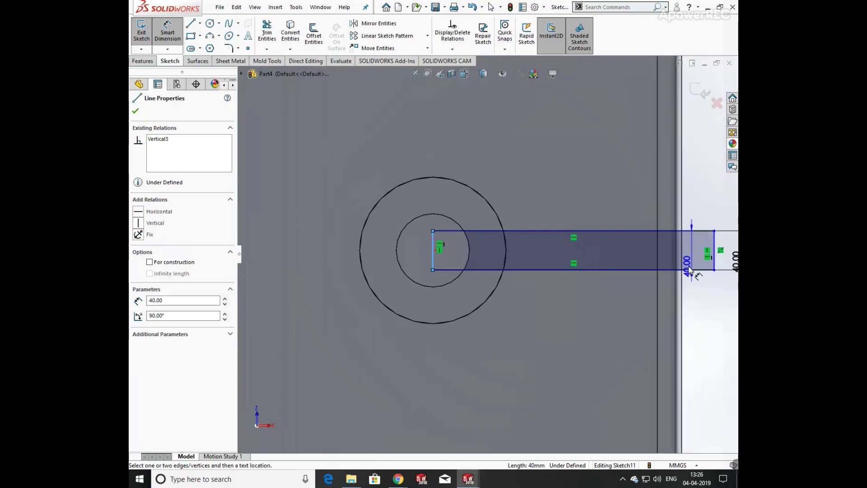
pyautogui.click(714, 254)
pyautogui.click(696, 187)
pyautogui.write('300')
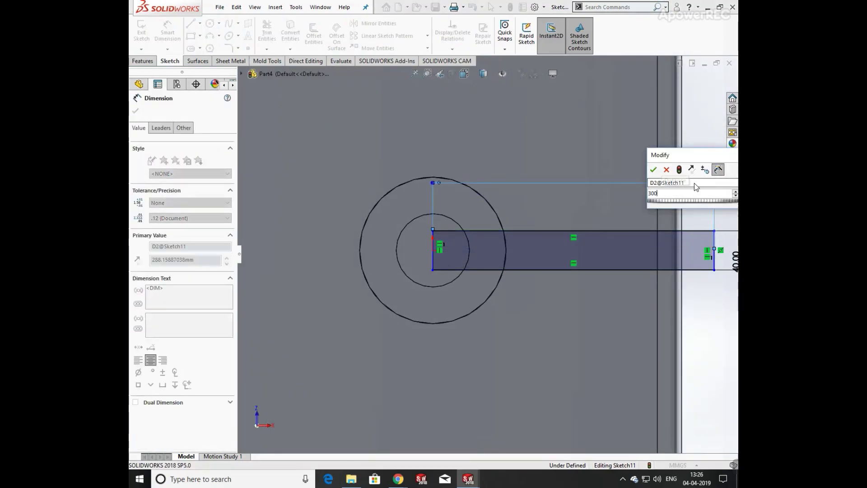
pyautogui.press('Return')
pyautogui.press('Escape')
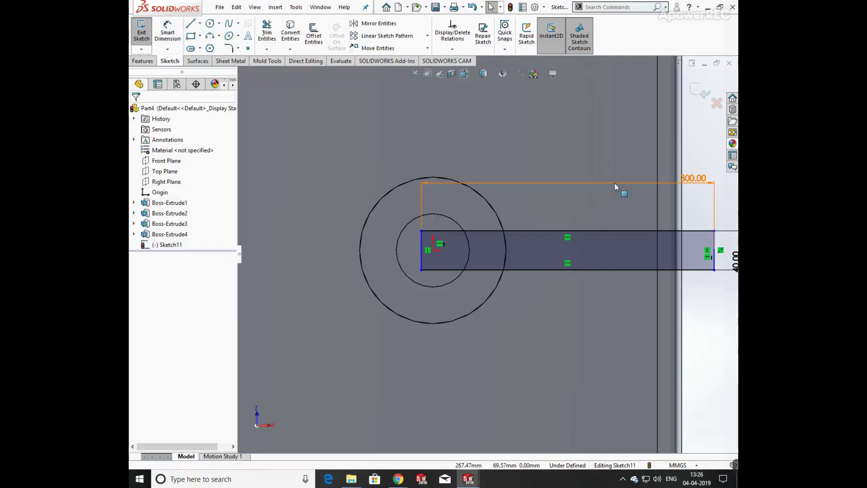
# - Make the rectangle's inner short side coincident with the origin
pyautogui.click(421, 254)
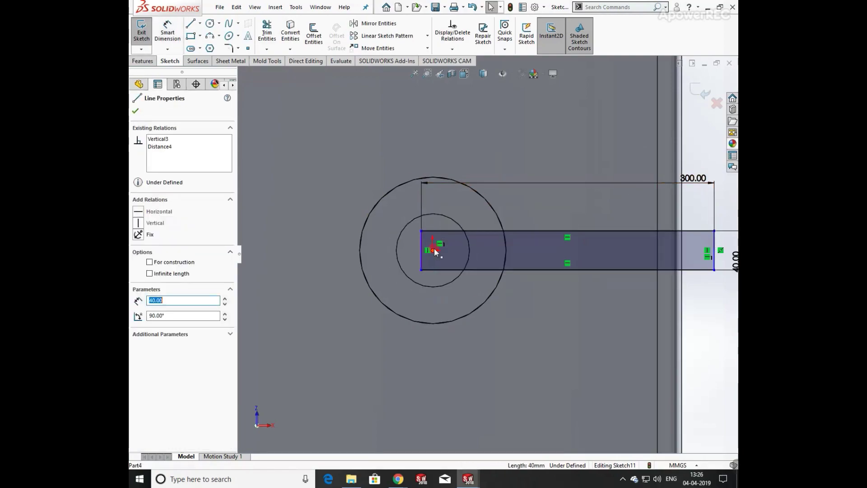
pyautogui.keyDown('ctrl'); pyautogui.click(433, 250); pyautogui.keyUp('ctrl')
pyautogui.click(478, 207)
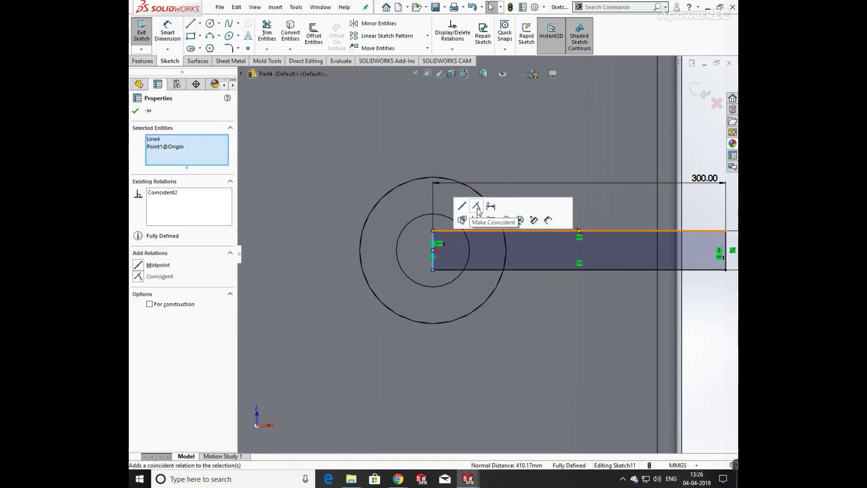
pyautogui.click(135, 111)
# - Extrude the leg rectangle 30 mm in the reversed direction, upward along the column
pyautogui.scroll(3, 487, 253)
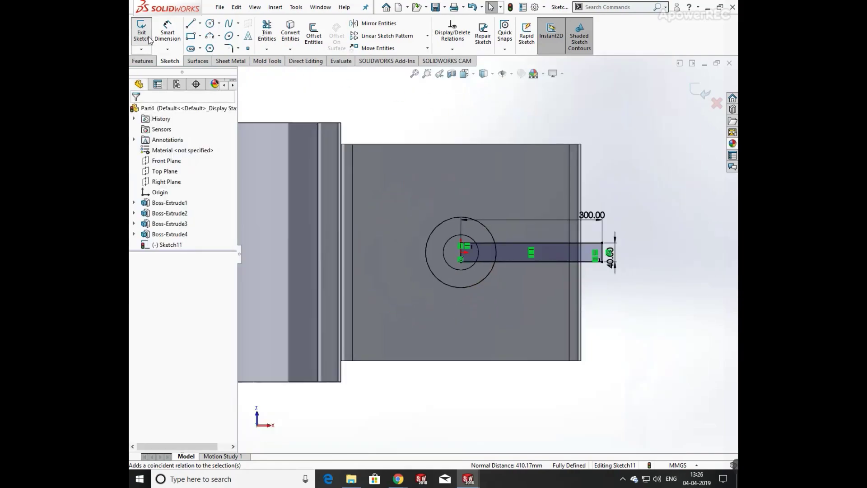
pyautogui.click(143, 61)
pyautogui.click(145, 32)
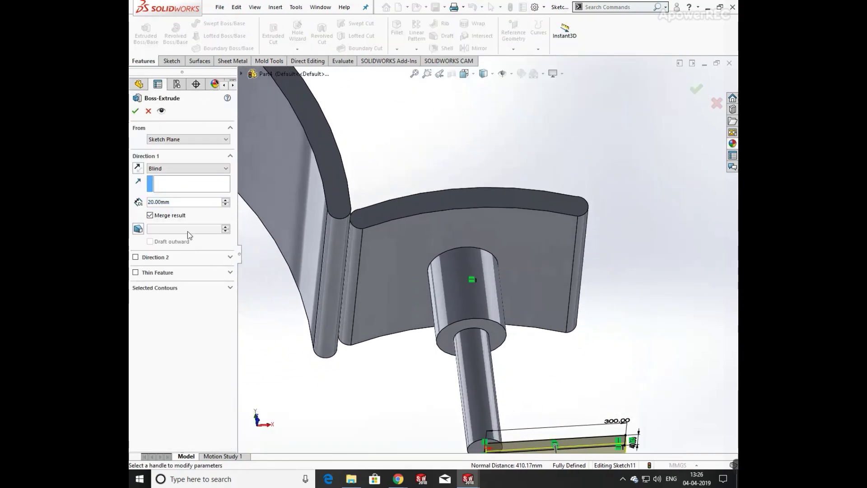
pyautogui.scroll(3, 459, 293)
pyautogui.scroll(-3, 459, 291)
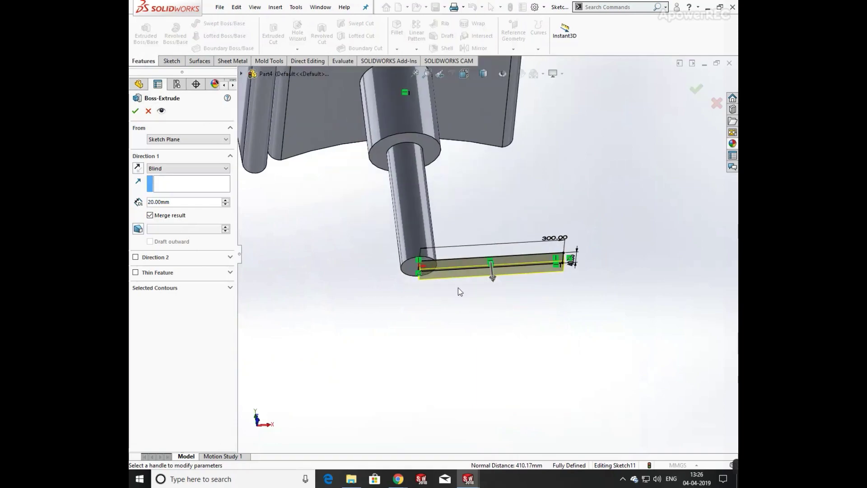
pyautogui.click(138, 168)
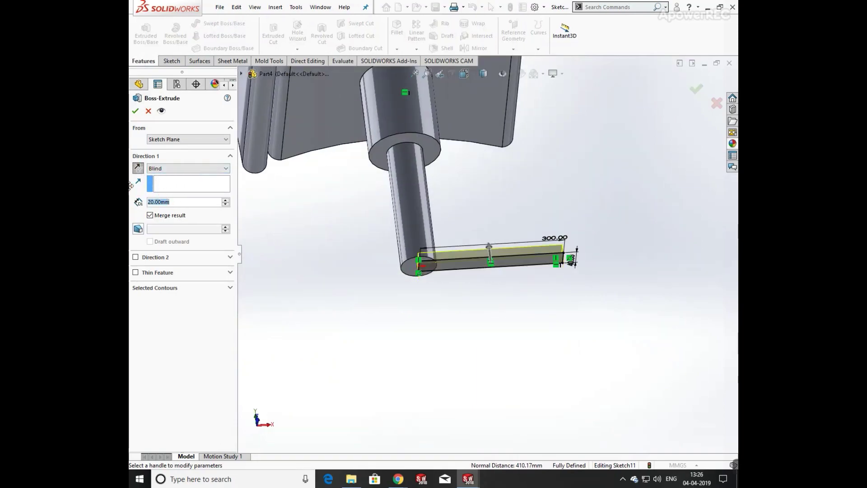
pyautogui.press('Return')
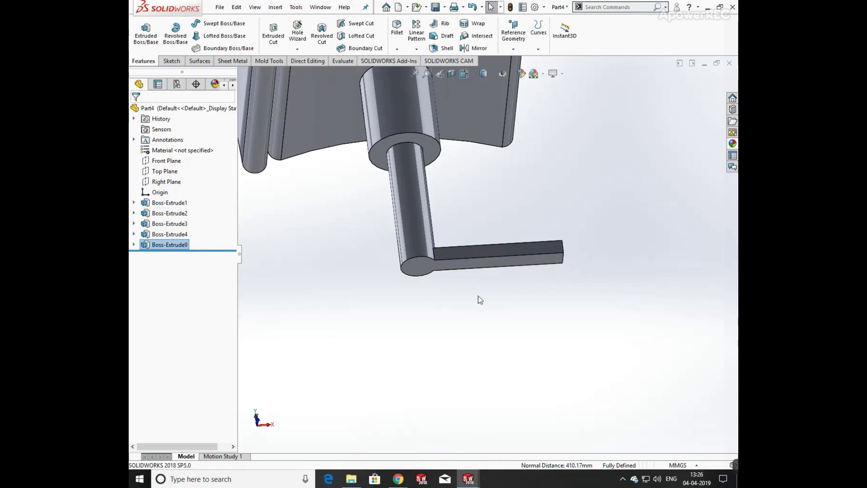
# - Sketch a circle of about 6 mm radius near the outer end of the leg's underside, level with the origin
pyautogui.click(438, 273)
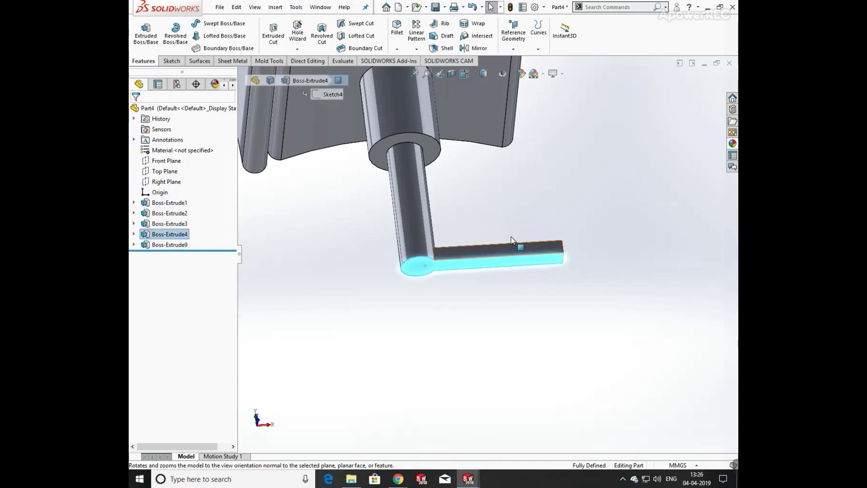
pyautogui.hotkey('ctrl', '8')
pyautogui.click(171, 61)
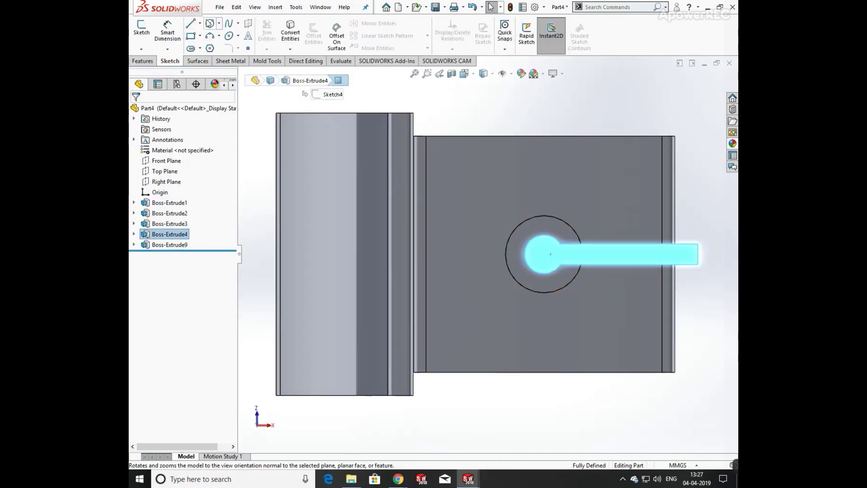
pyautogui.click(210, 23)
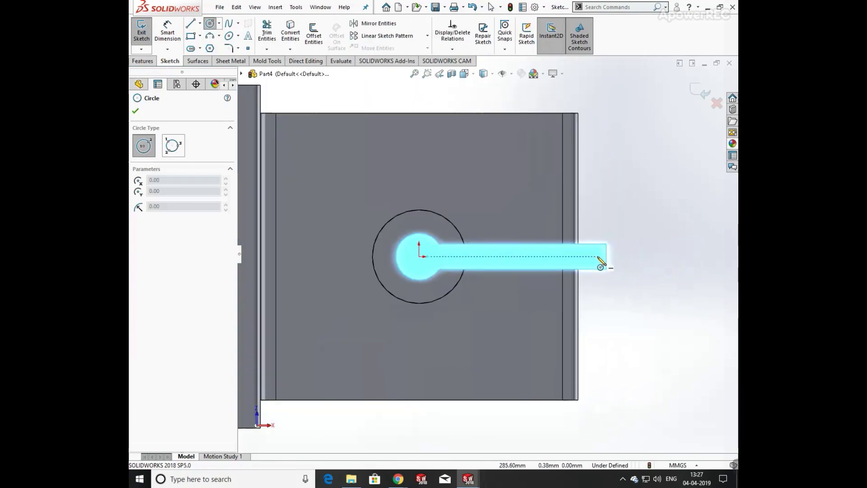
pyautogui.click(599, 257)
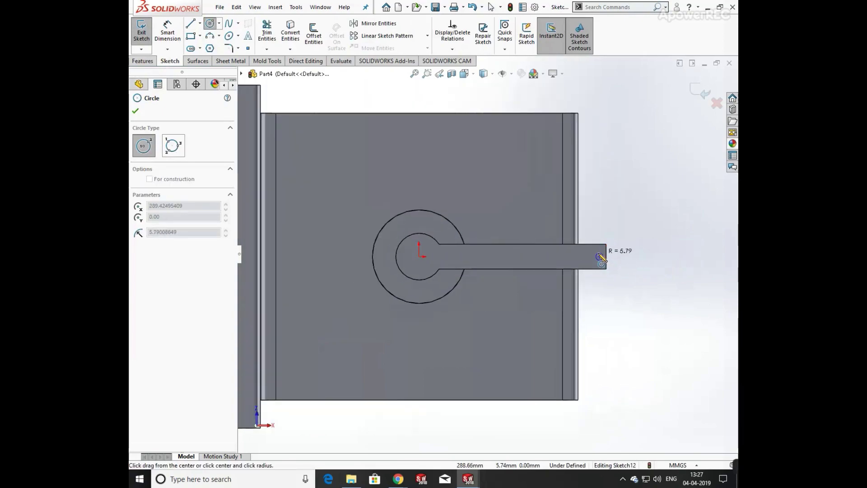
pyautogui.click(600, 256)
# - Dimension the distance from the small circle's centre to the origin to 290 mm
pyautogui.moveTo(602, 253); pyautogui.dragTo(550, 200, button='right')
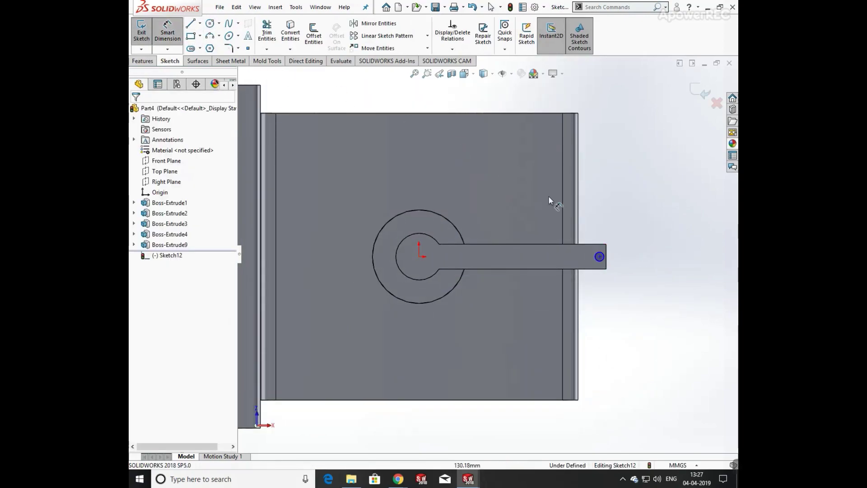
pyautogui.click(599, 257)
pyautogui.click(419, 256)
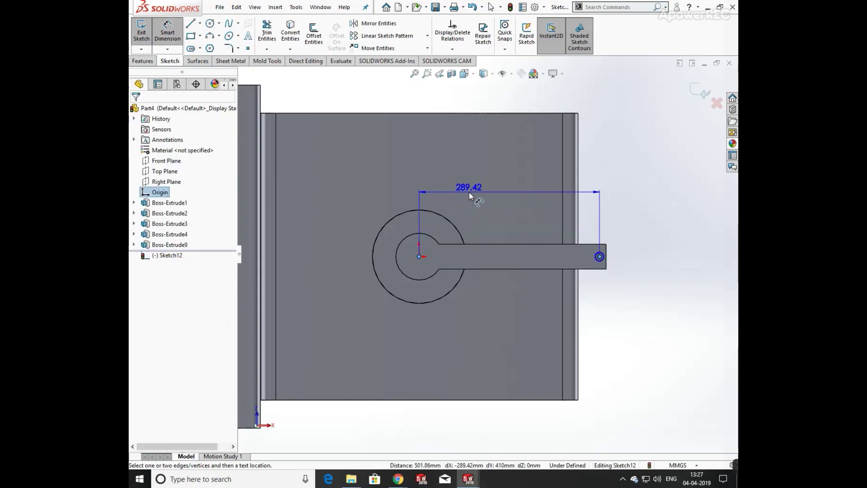
pyautogui.click(469, 192)
pyautogui.write('29')
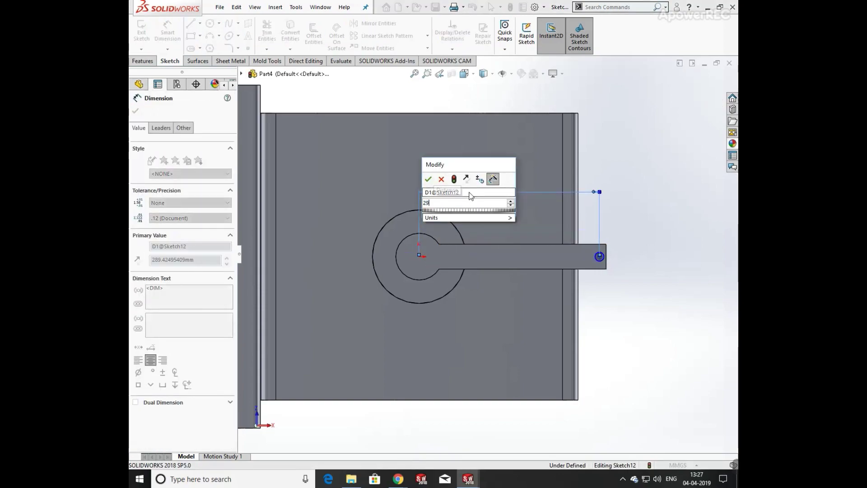
pyautogui.write('0')
pyautogui.press('Return')
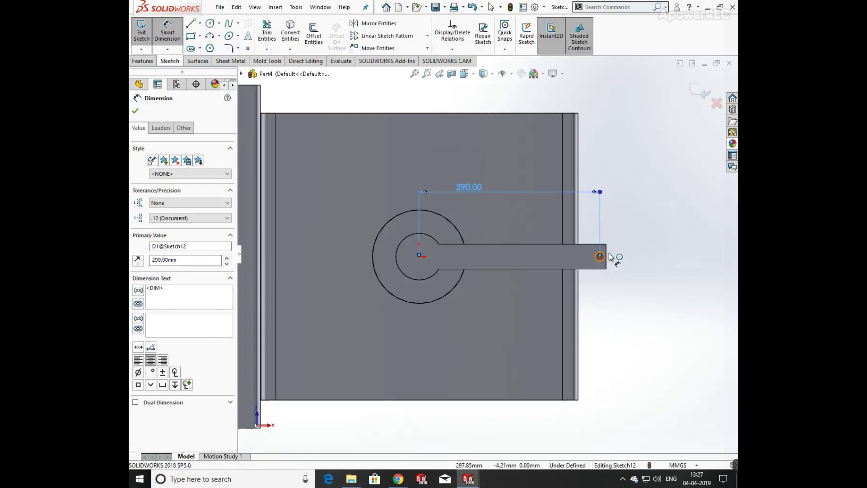
# - Dimension the small circle's diameter to 15 mm
pyautogui.click(602, 255)
pyautogui.click(625, 229)
pyautogui.write('15')
pyautogui.press('Return')
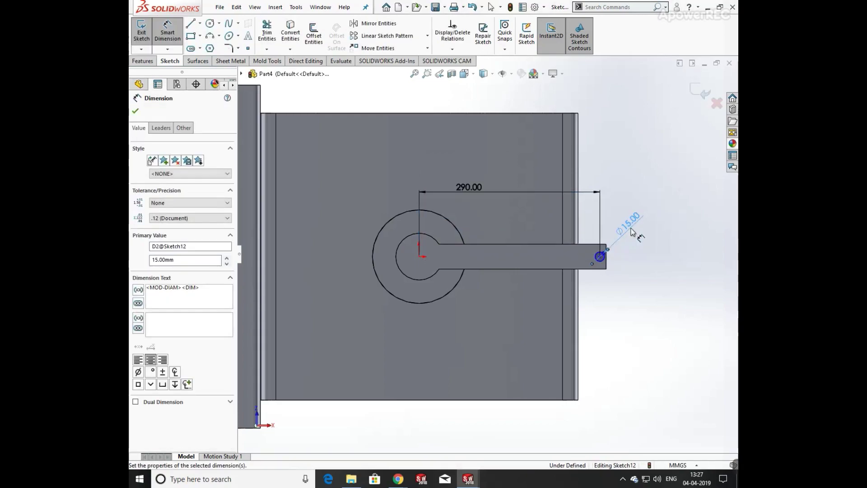
# - Extrude the 15 mm circle downward from the leg's underside as a short pin
pyautogui.click(136, 62)
pyautogui.click(145, 32)
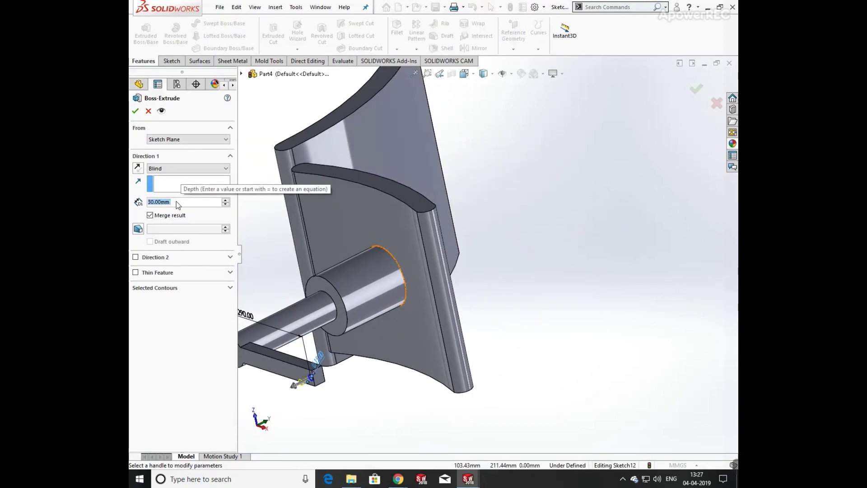
pyautogui.press('Return')
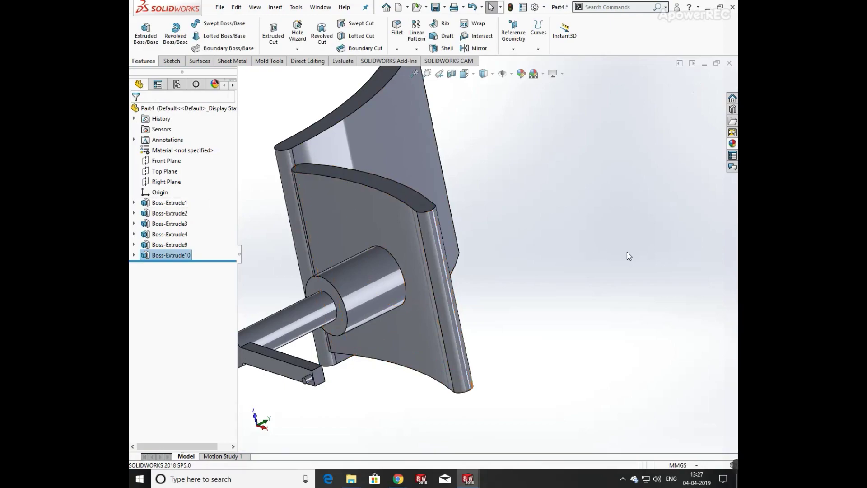
# - Display the model as a line drawing with hidden lines visible
pyautogui.moveTo(519, 145); pyautogui.dragTo(454, 86, button='middle')
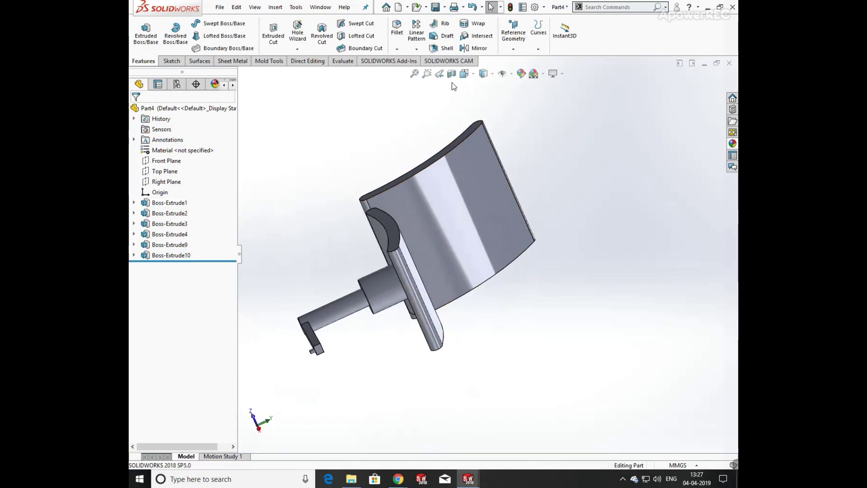
pyautogui.click(484, 73)
pyautogui.click(484, 127)
pyautogui.moveTo(484, 128); pyautogui.dragTo(424, 283, button='middle')
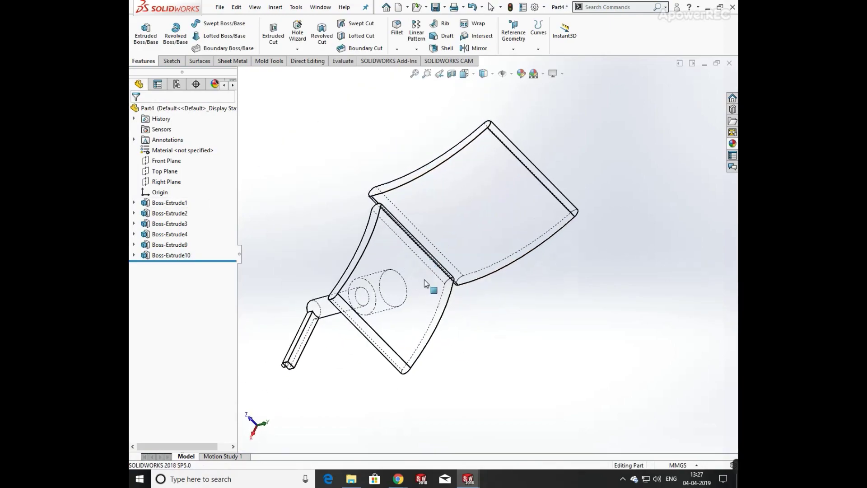
# - Sketch a point on the leg's upper face at the pin's centre, finish the sketch and restore the shaded display with edges
pyautogui.scroll(-5, 354, 324)
pyautogui.click(384, 313)
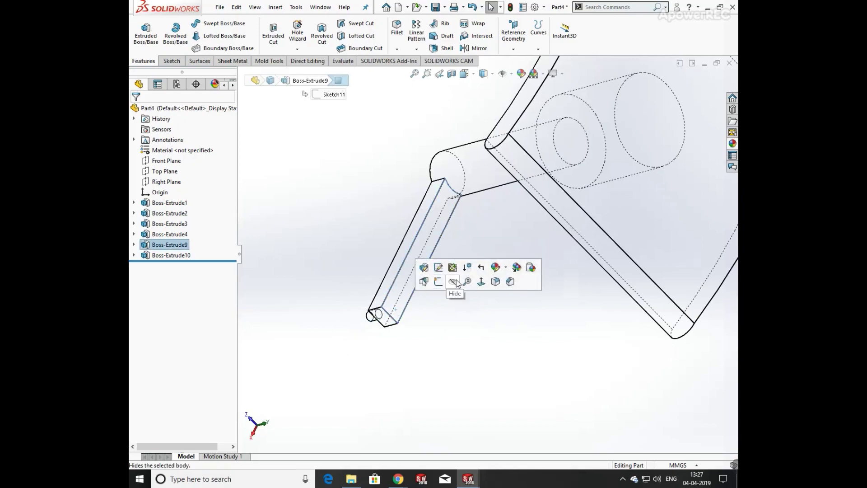
pyautogui.click(481, 282)
pyautogui.click(170, 60)
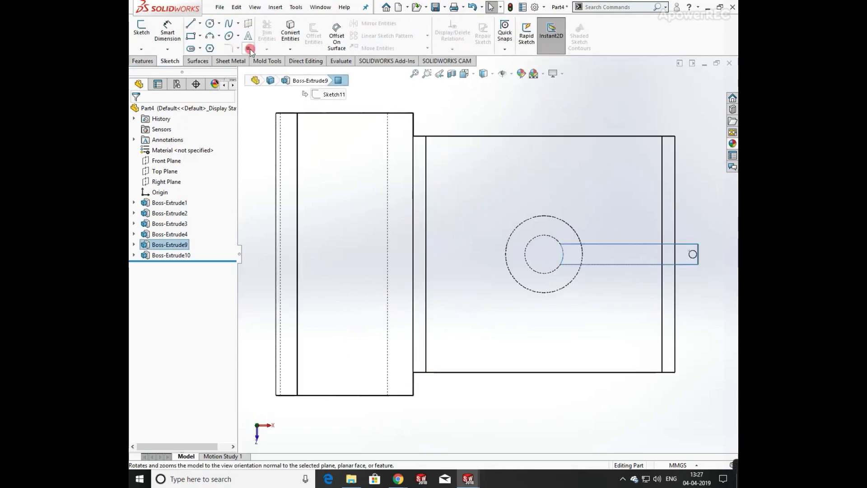
pyautogui.click(249, 49)
pyautogui.scroll(-5, 633, 266)
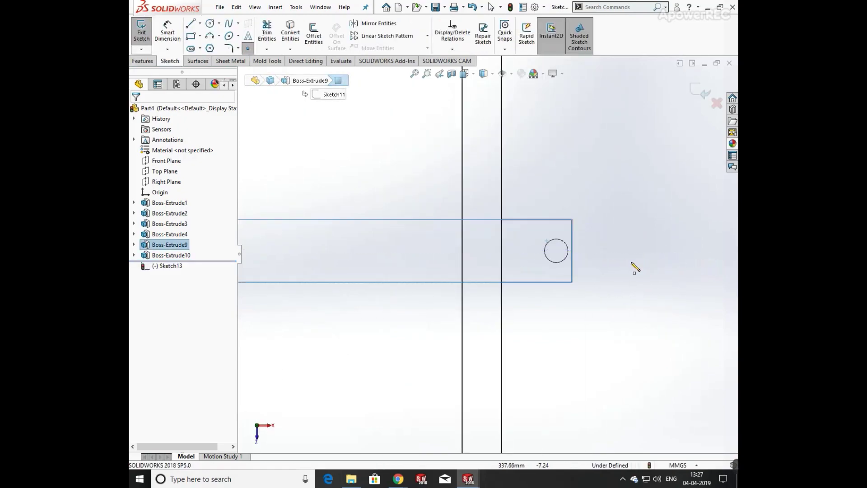
pyautogui.click(558, 253)
pyautogui.press('Escape')
pyautogui.click(700, 93)
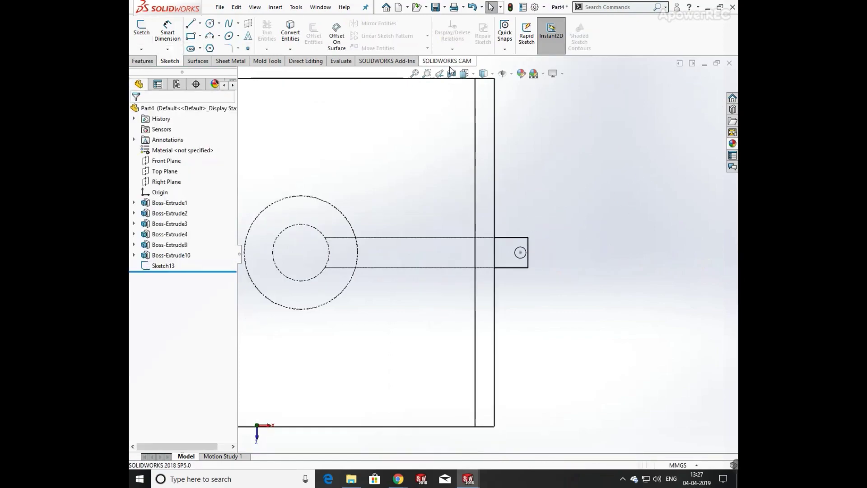
pyautogui.click(484, 73)
pyautogui.click(485, 97)
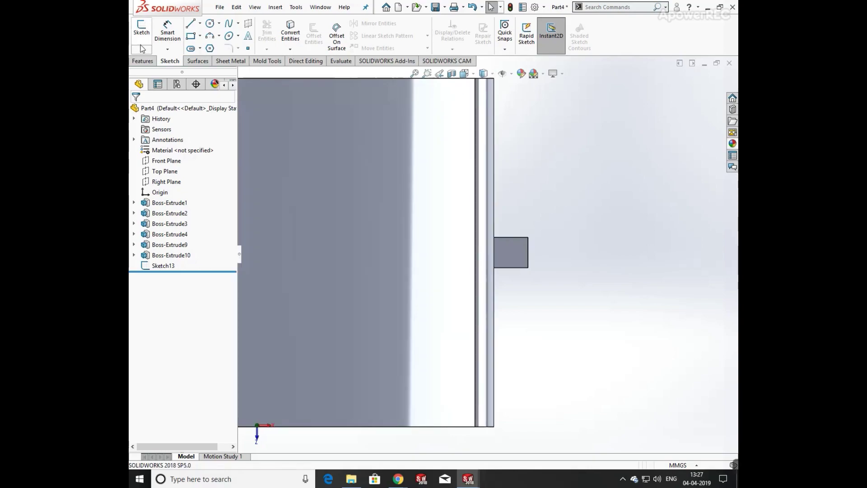
# - Create a reference plane through the sketched point and a vertical edge of the leg's outer end face
pyautogui.click(151, 60)
pyautogui.click(513, 49)
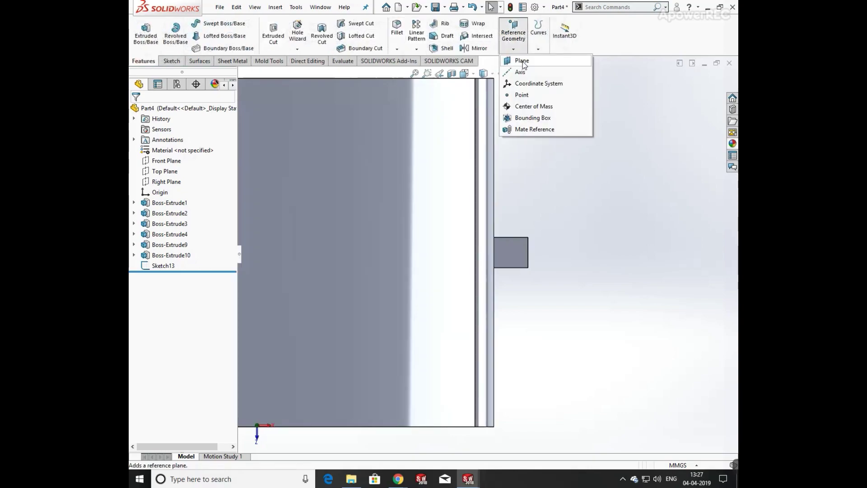
pyautogui.click(522, 60)
pyautogui.scroll(5, 492, 294)
pyautogui.moveTo(492, 293); pyautogui.dragTo(463, 346, button='middle')
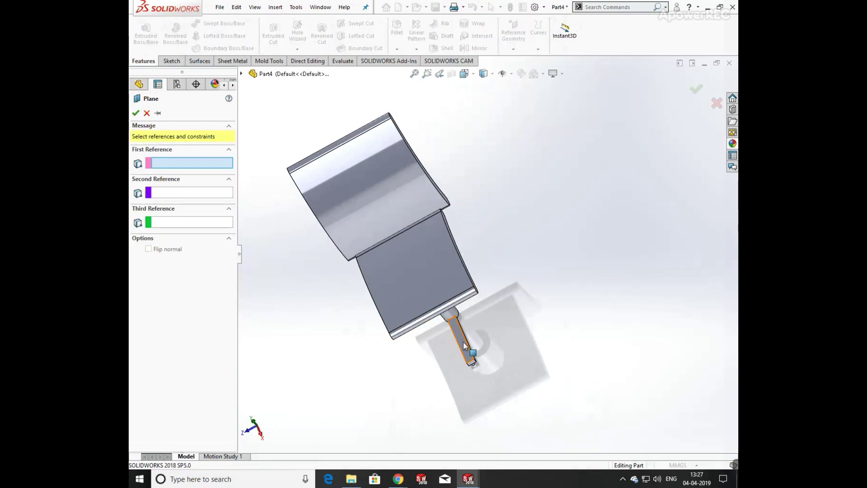
pyautogui.scroll(-8, 462, 341)
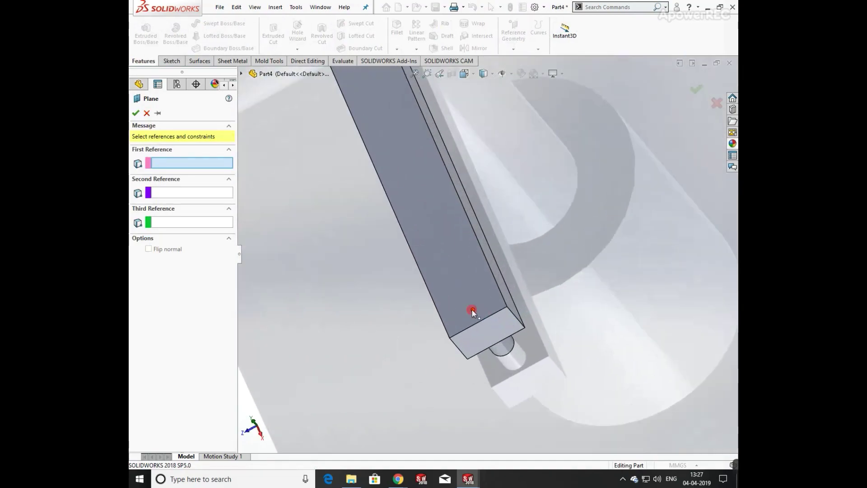
pyautogui.click(472, 309)
pyautogui.click(513, 315)
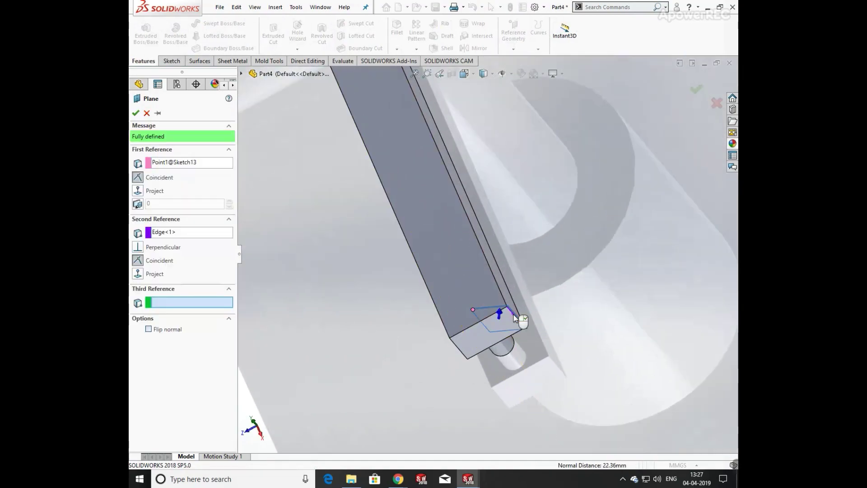
pyautogui.click(135, 113)
# - Enlarge the new reference plane and shift its outline so that it surrounds the pin
pyautogui.hotkey('ctrl', '7')
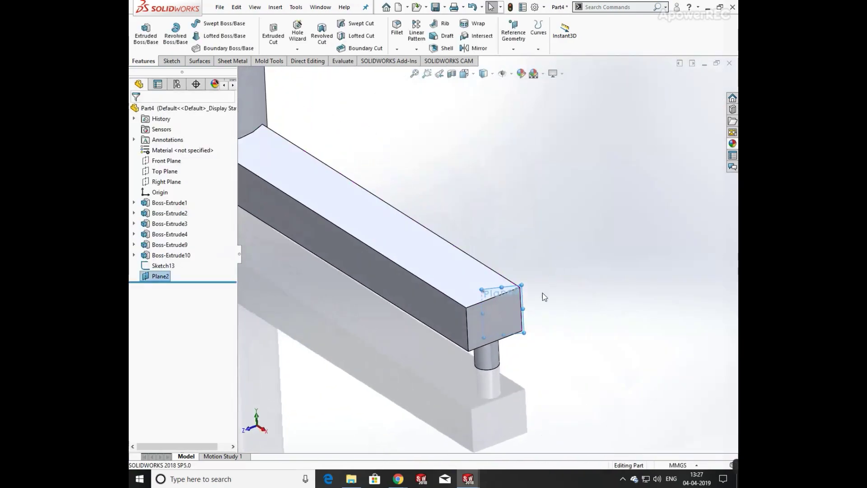
pyautogui.moveTo(523, 329); pyautogui.dragTo(703, 396)
pyautogui.click(619, 325)
pyautogui.click(646, 290)
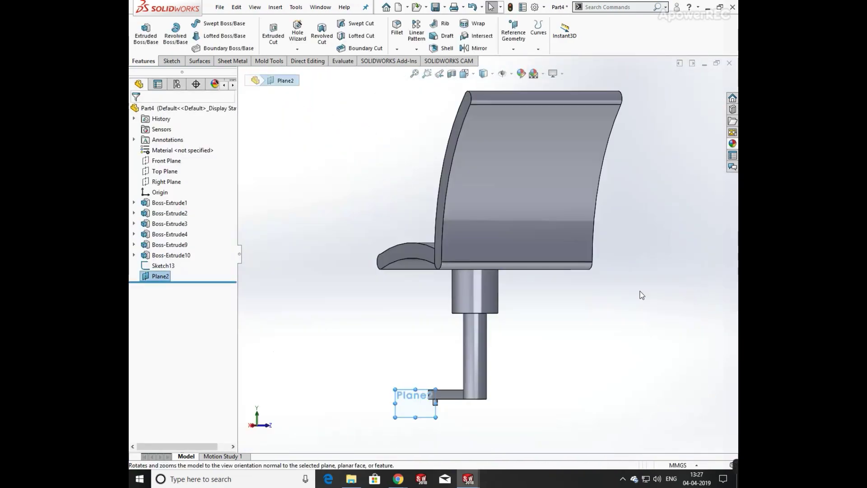
pyautogui.scroll(-10, 438, 380)
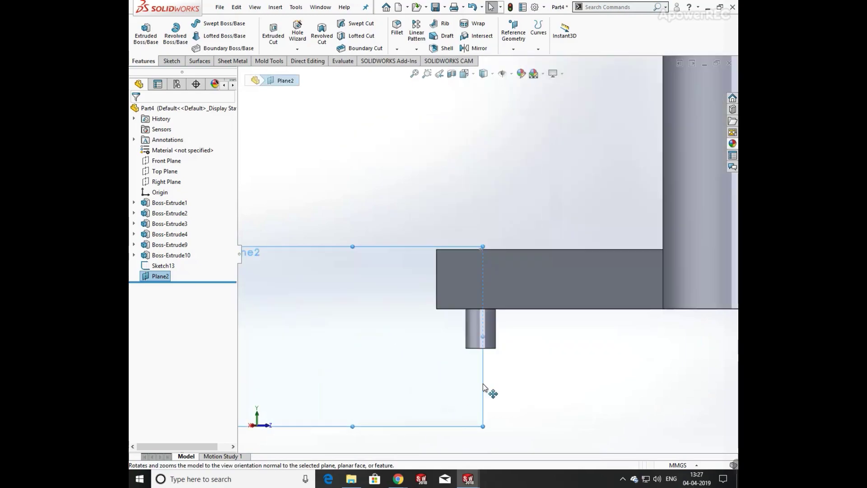
pyautogui.moveTo(481, 394); pyautogui.dragTo(569, 408)
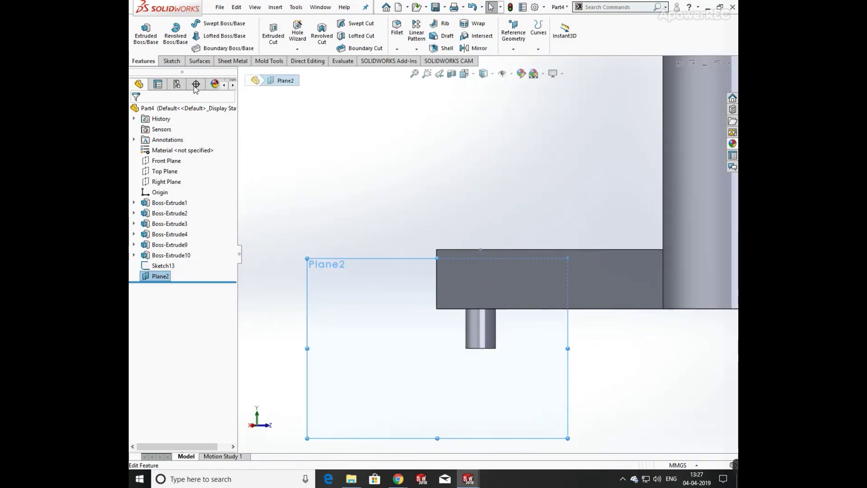
# - Sketch a circle of about 9 mm radius on the new reference plane, just below the pin
pyautogui.click(171, 61)
pyautogui.click(209, 24)
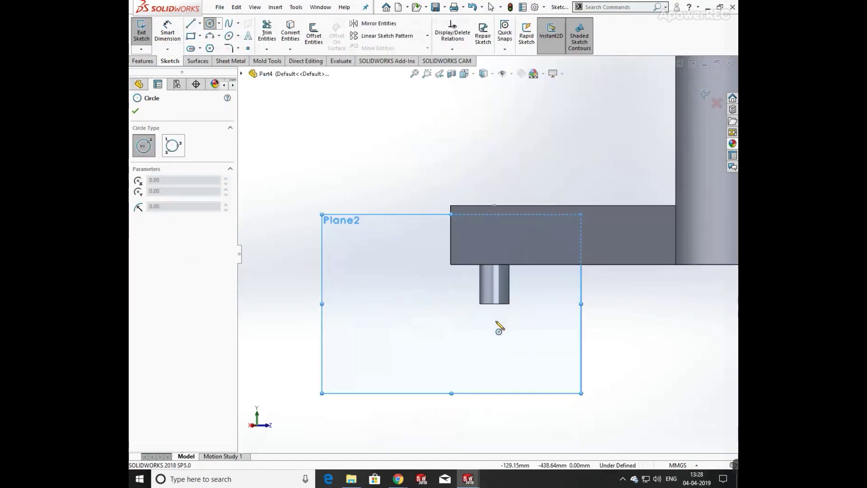
pyautogui.click(496, 319)
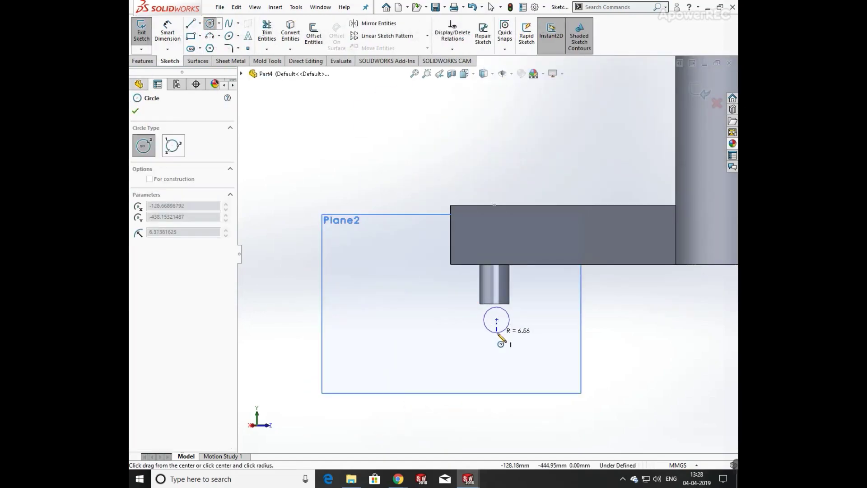
pyautogui.click(499, 337)
pyautogui.press('Escape')
# - Make the circle's centre vertical with the sketched point on the leg's upper face
pyautogui.click(496, 320)
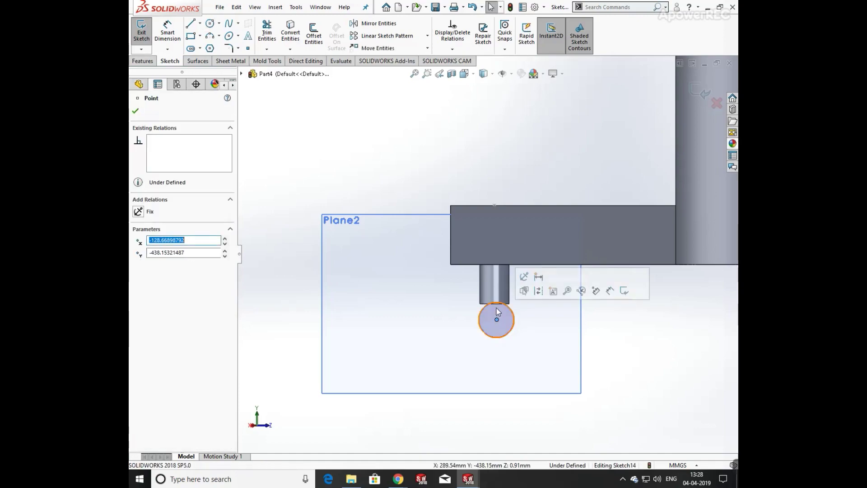
pyautogui.keyDown('ctrl'); pyautogui.click(495, 205); pyautogui.keyUp('ctrl')
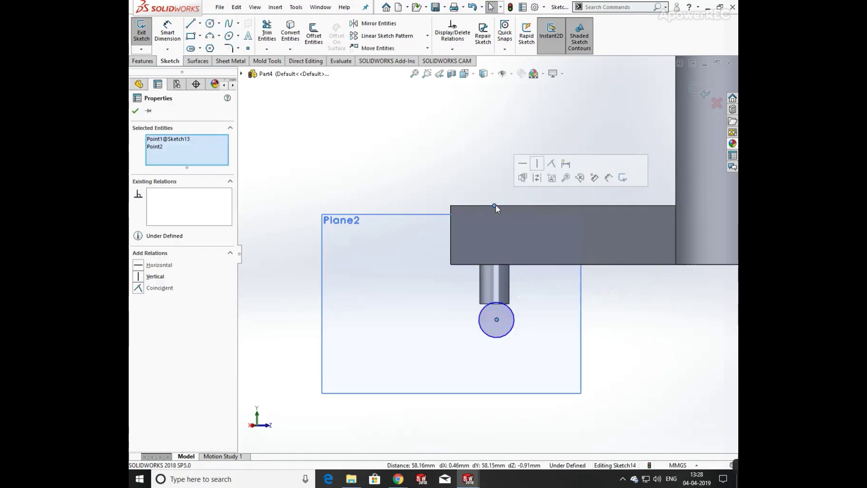
pyautogui.click(541, 165)
# - Dimension the circle's centre 40 mm below the leg's lower edge and set the circle's diameter to 50 mm
pyautogui.click(167, 32)
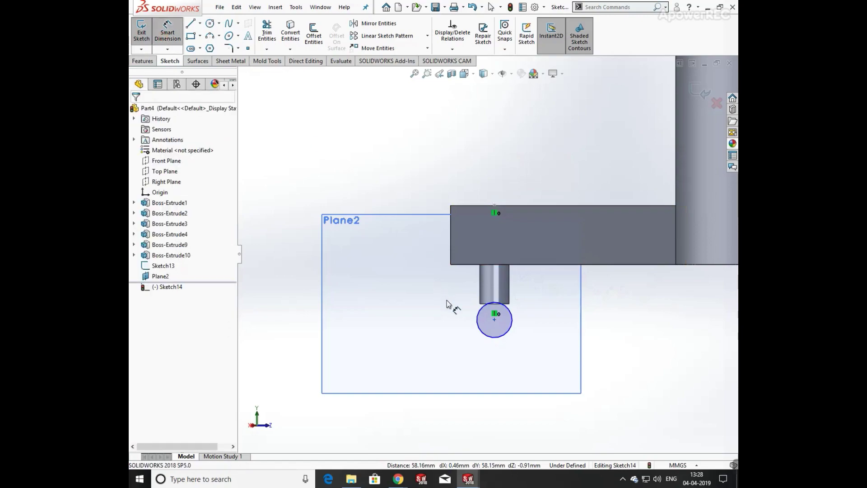
pyautogui.click(494, 319)
pyautogui.click(485, 265)
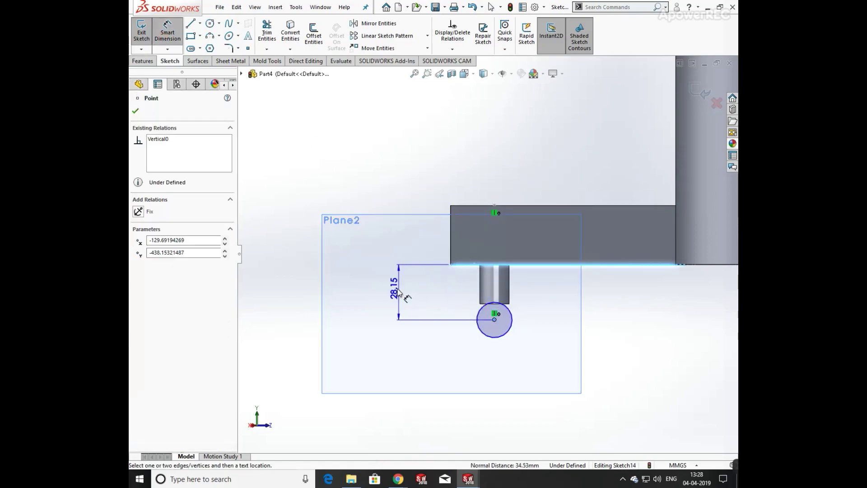
pyautogui.click(397, 292)
pyautogui.write('40')
pyautogui.press('Return')
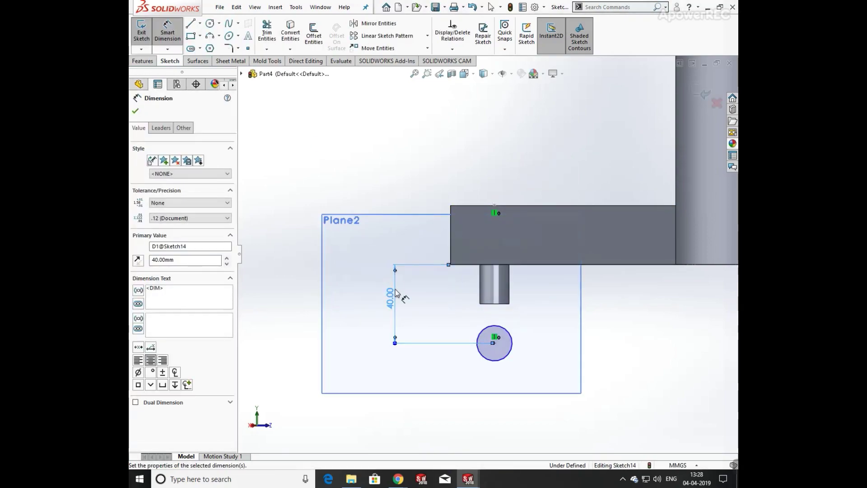
pyautogui.click(512, 346)
pyautogui.click(545, 359)
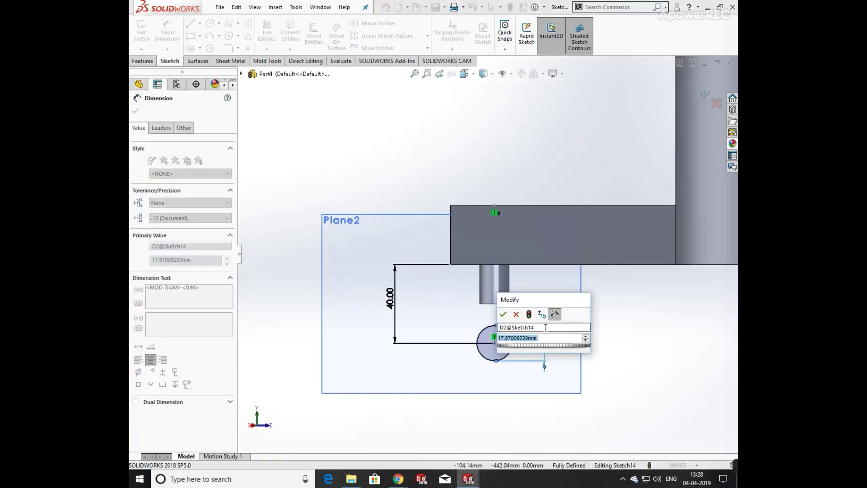
pyautogui.write('50')
pyautogui.press('Return')
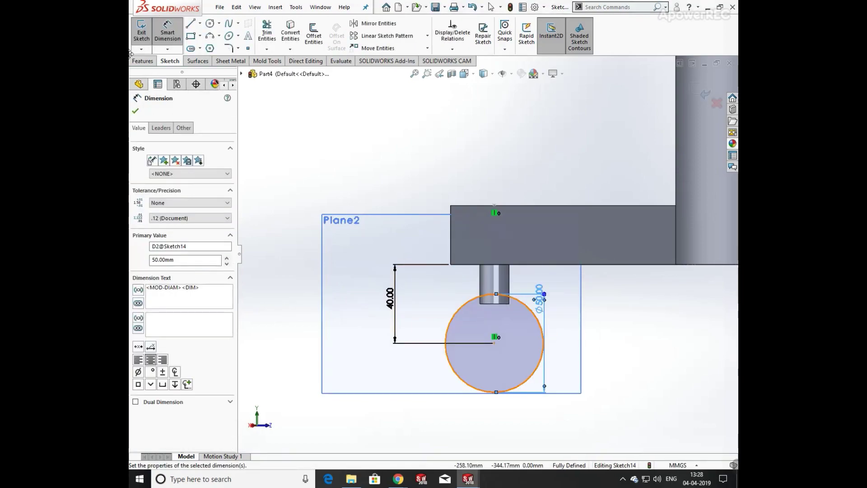
# - Extrude the circle 40 mm with the Mid Plane end condition to form the wheel, and hide the reference plane
pyautogui.click(144, 60)
pyautogui.click(146, 36)
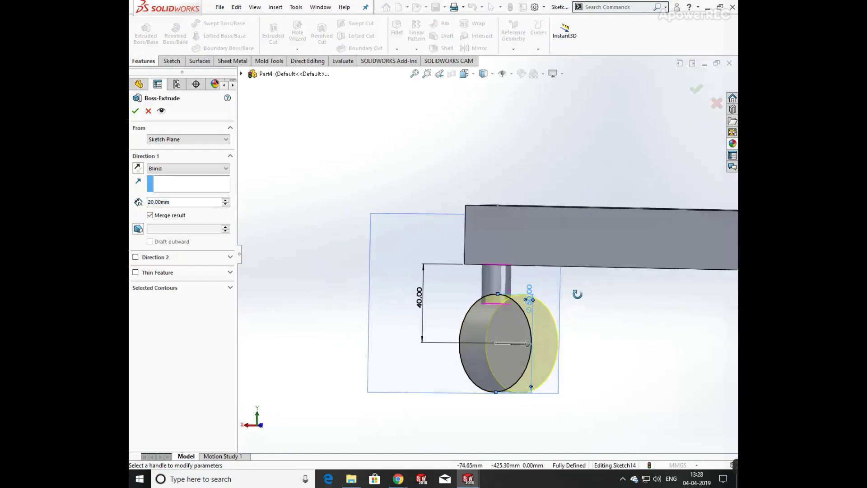
pyautogui.click(188, 173)
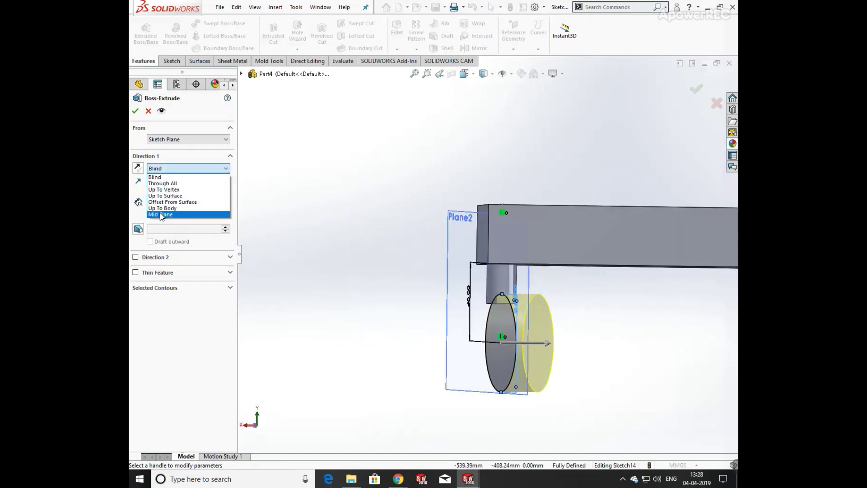
pyautogui.click(179, 208)
pyautogui.write('10')
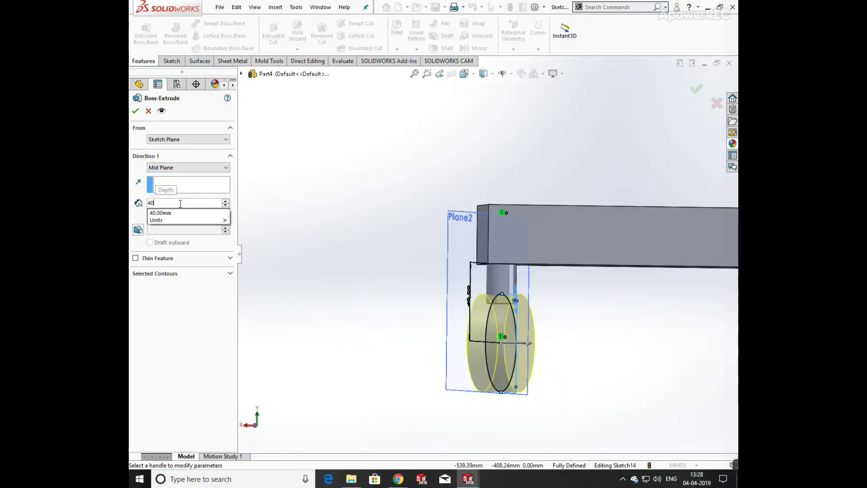
pyautogui.press('Return')
pyautogui.press('Return')
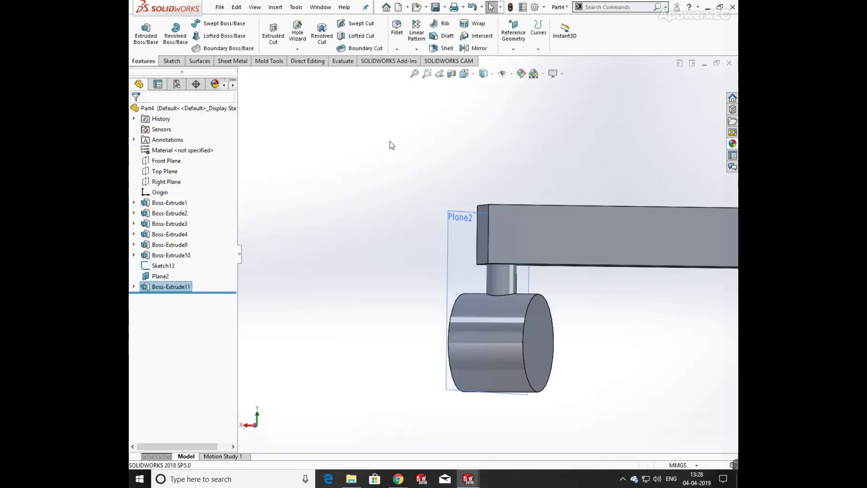
pyautogui.click(458, 223)
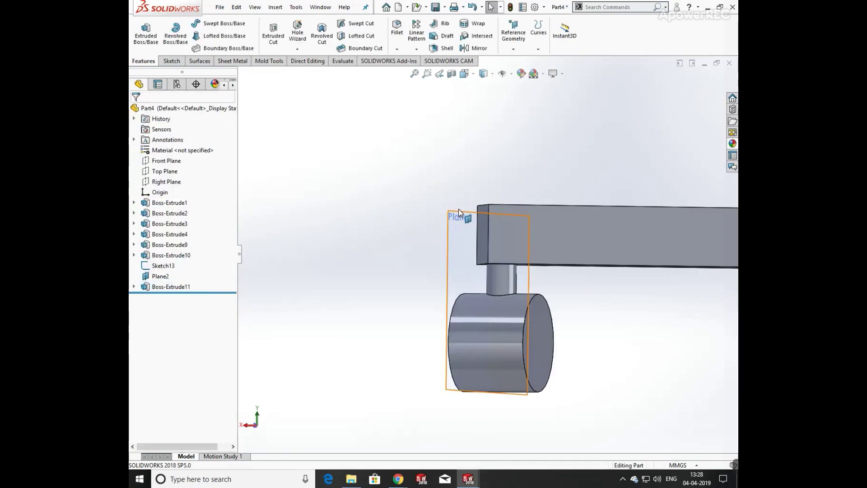
pyautogui.click(514, 191)
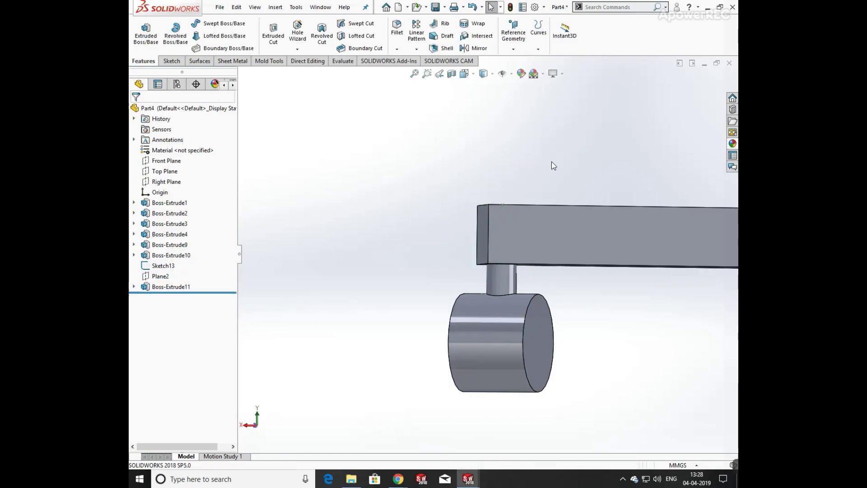
# - Start a circular pattern and choose the leg, the wheel and the pin as the features to repeat
pyautogui.scroll(5, 576, 264)
pyautogui.moveTo(572, 273); pyautogui.dragTo(615, 290, button='middle')
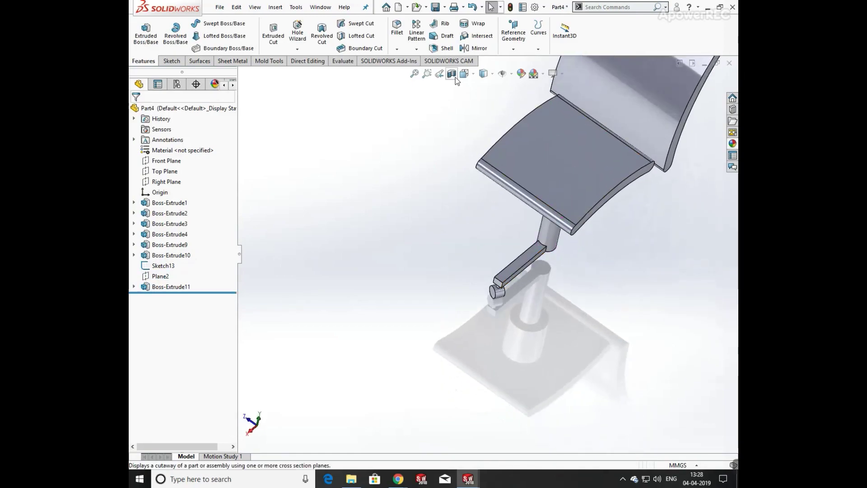
pyautogui.click(416, 49)
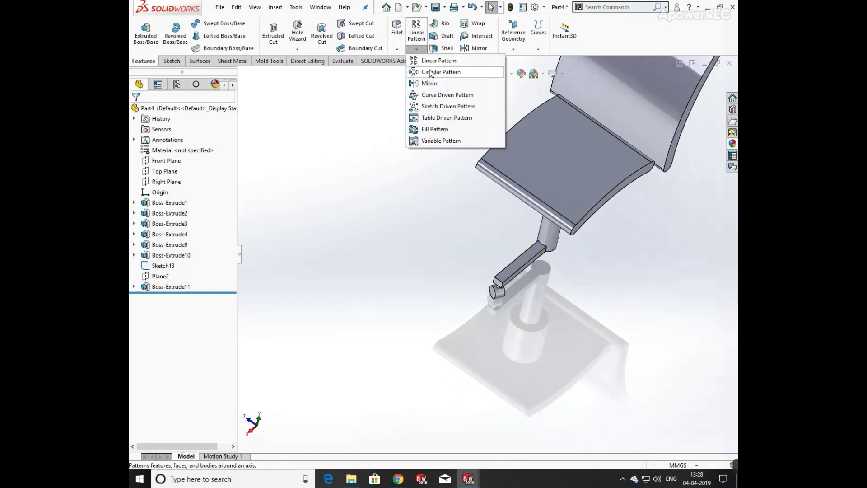
pyautogui.click(444, 71)
pyautogui.scroll(-3, 514, 289)
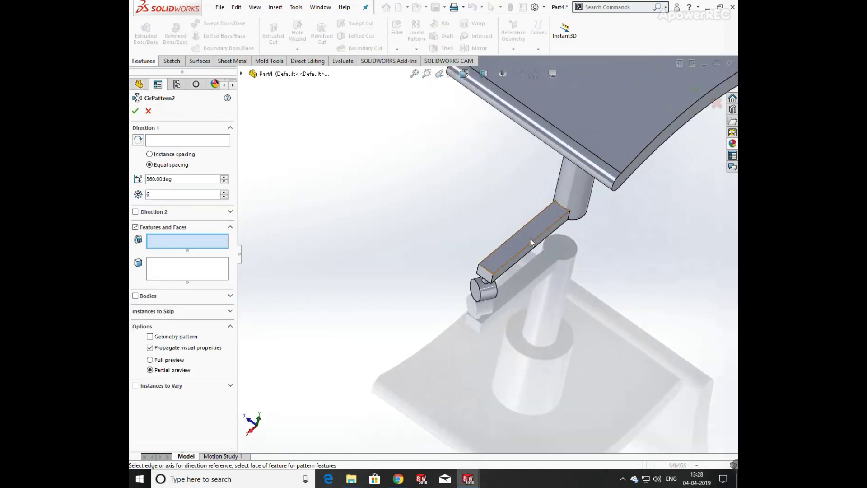
pyautogui.click(559, 217)
pyautogui.scroll(-3, 490, 280)
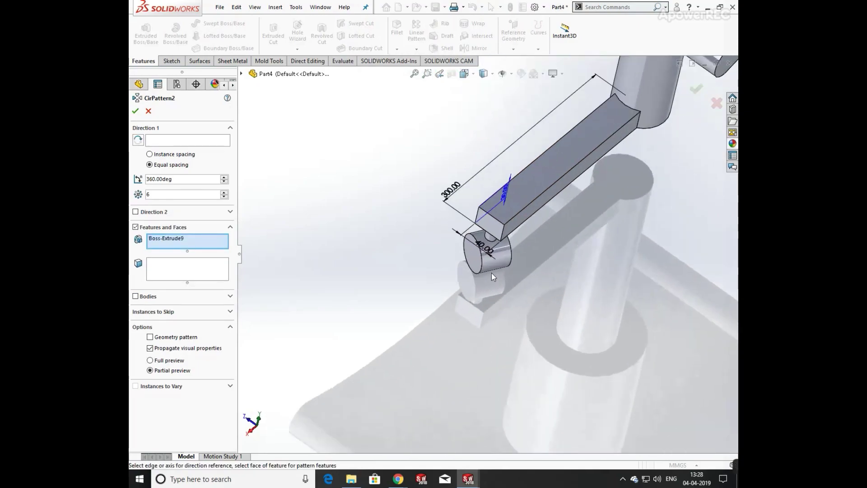
pyautogui.click(488, 264)
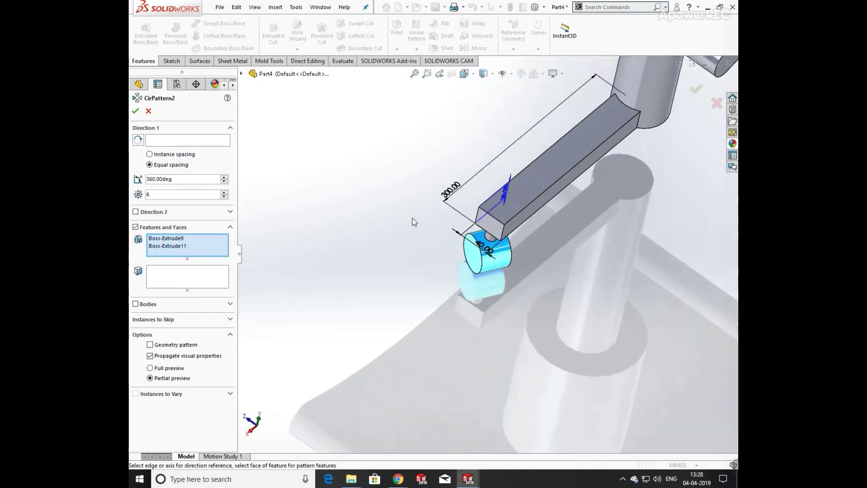
pyautogui.scroll(-5, 465, 250)
pyautogui.click(465, 251)
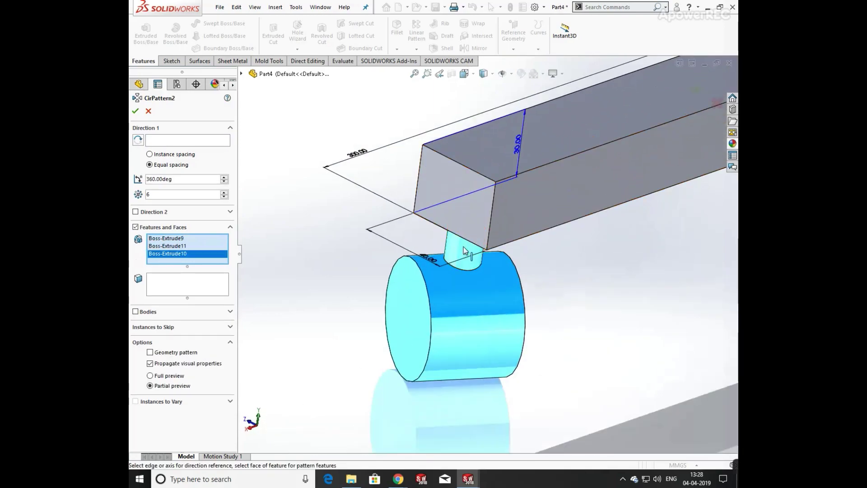
# - Use the column's cylindrical face as the pattern axis and create six equally spaced instances over 360 degrees
pyautogui.click(185, 139)
pyautogui.scroll(5, 426, 287)
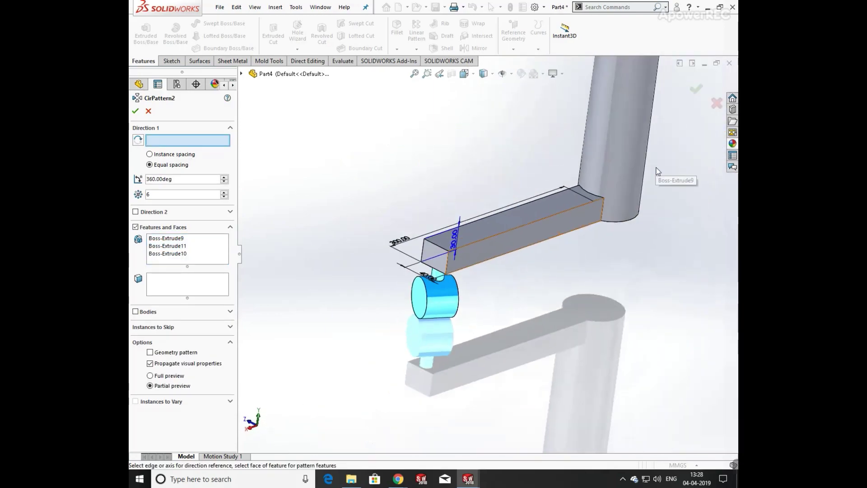
pyautogui.click(621, 153)
pyautogui.scroll(5, 252, 194)
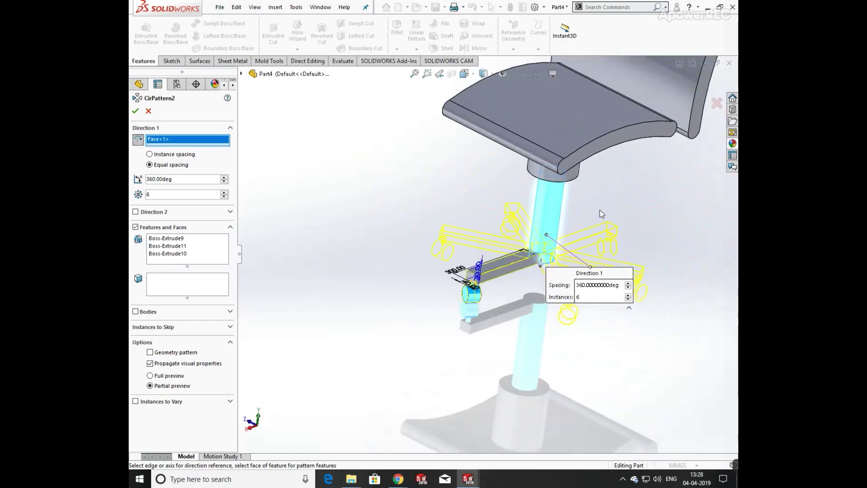
pyautogui.click(135, 111)
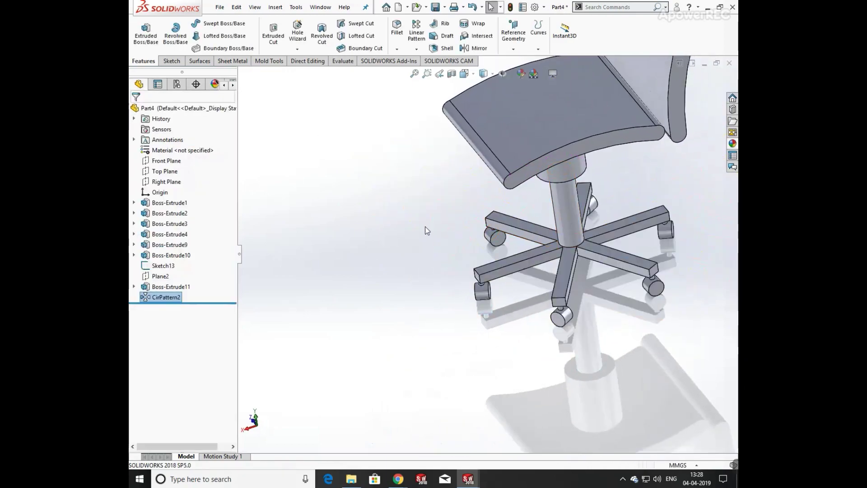
# - Select the backrest's side face and orient the view normal to it
pyautogui.moveTo(424, 226); pyautogui.dragTo(404, 235, button='middle')
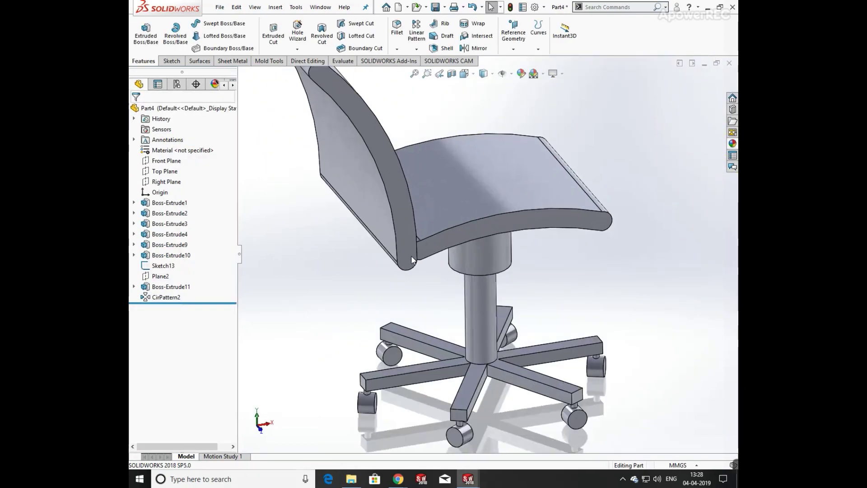
pyautogui.click(404, 235)
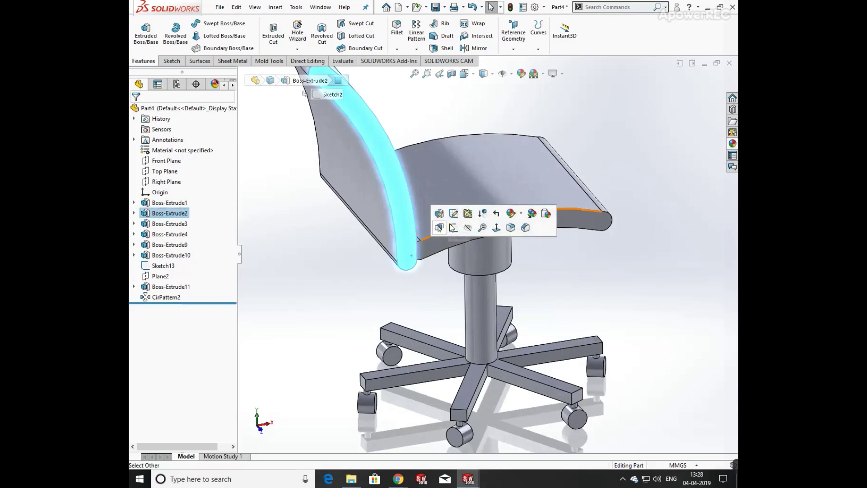
pyautogui.click(497, 228)
pyautogui.click(171, 60)
pyautogui.click(209, 23)
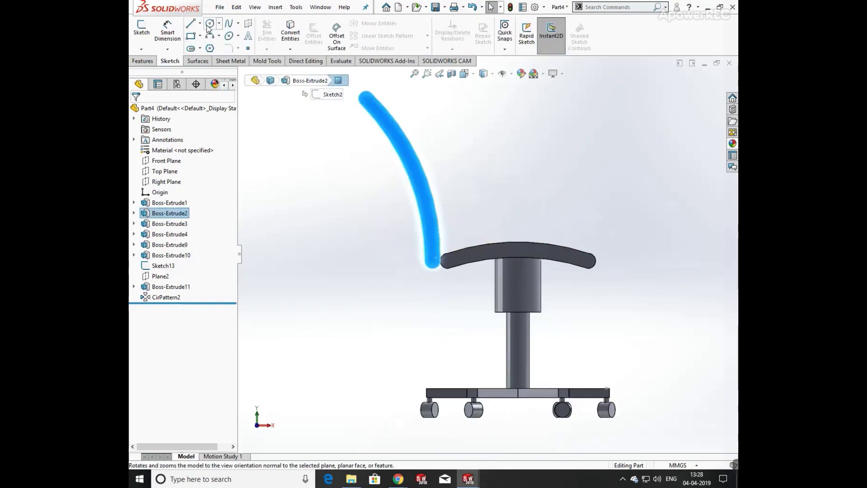
pyautogui.scroll(-3, 441, 250)
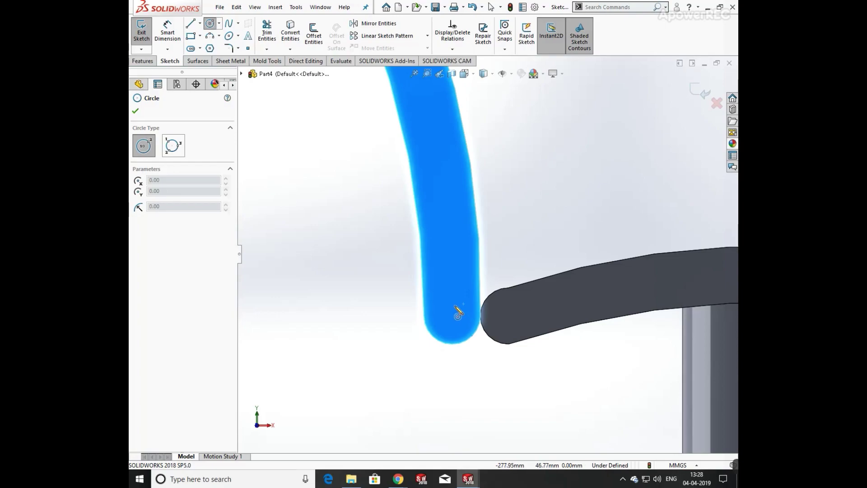
pyautogui.press('Escape')
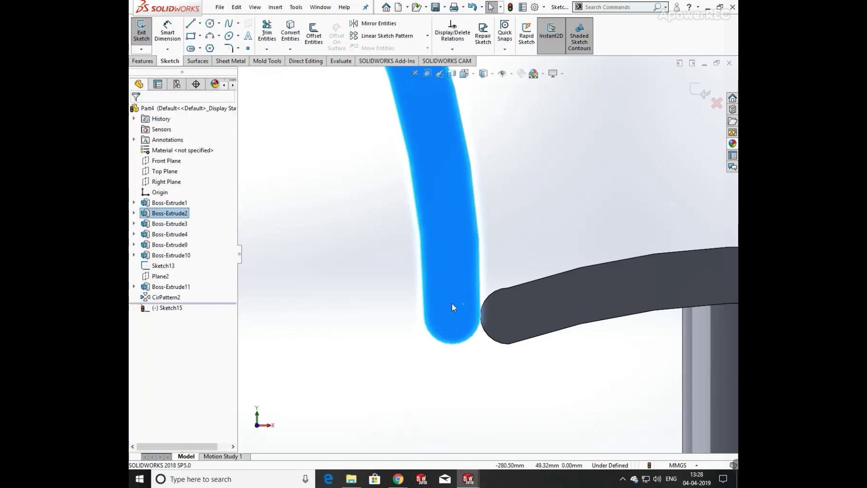
pyautogui.click(699, 92)
# - Sketch a circle of about 14 mm radius on the backrest's side face, centred on its rounded lower end
pyautogui.click(465, 271)
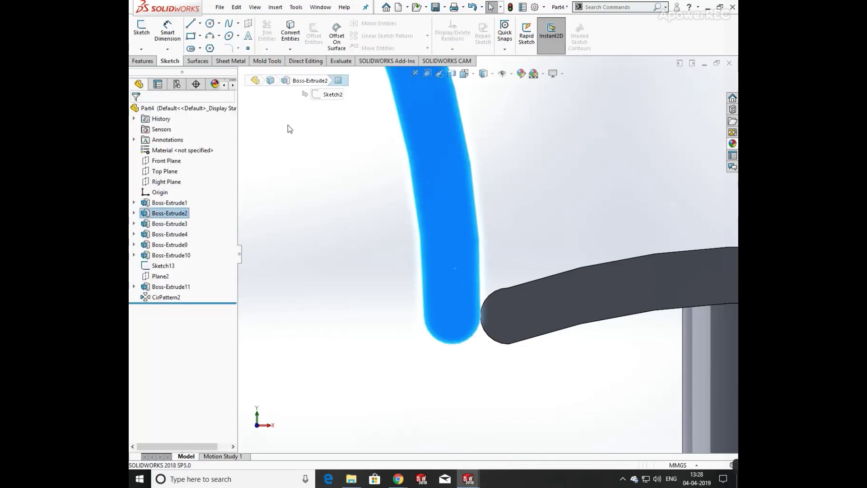
pyautogui.click(209, 25)
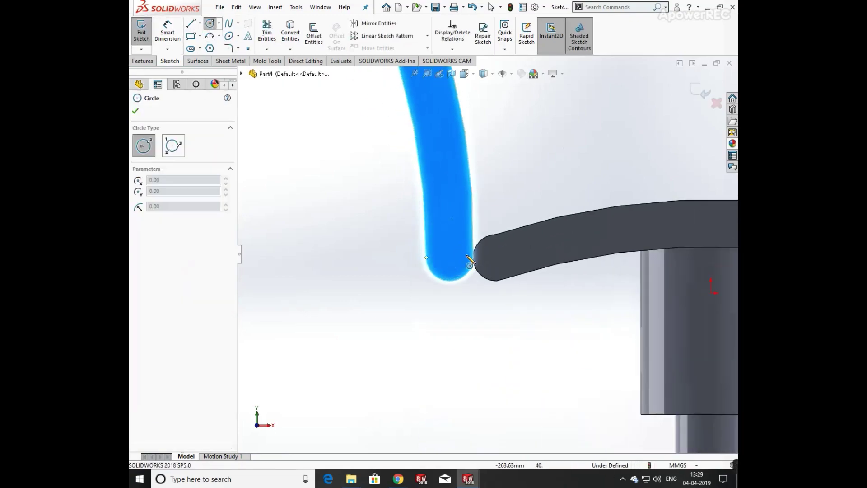
pyautogui.moveTo(449, 257); pyautogui.dragTo(459, 267)
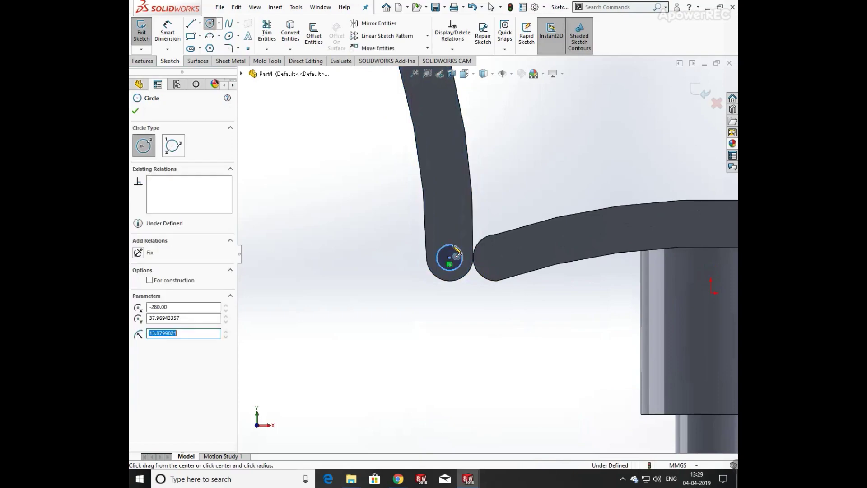
# - Set the diameter of the circle at the backrest's lower end to 25 mm
pyautogui.click(167, 32)
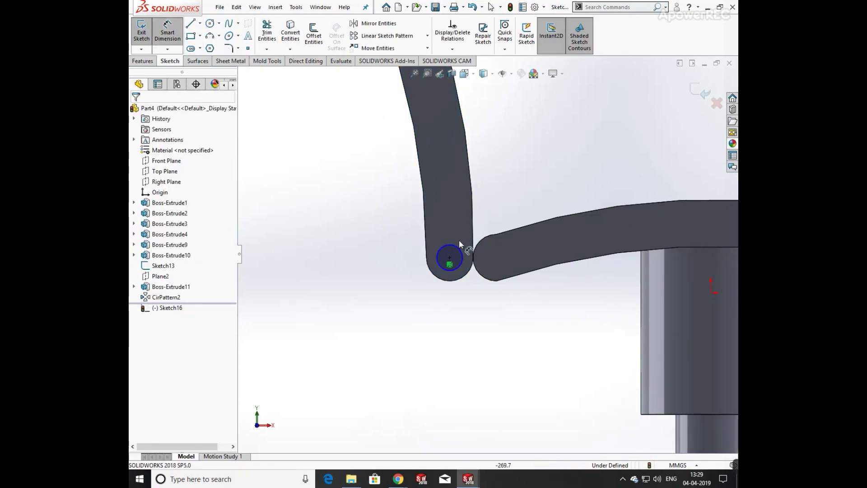
pyautogui.click(437, 237)
pyautogui.click(317, 222)
pyautogui.write('25')
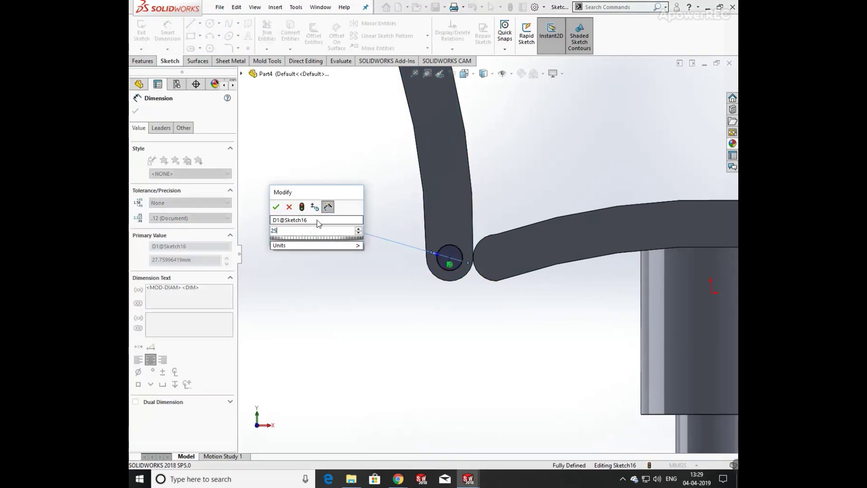
pyautogui.press('Return')
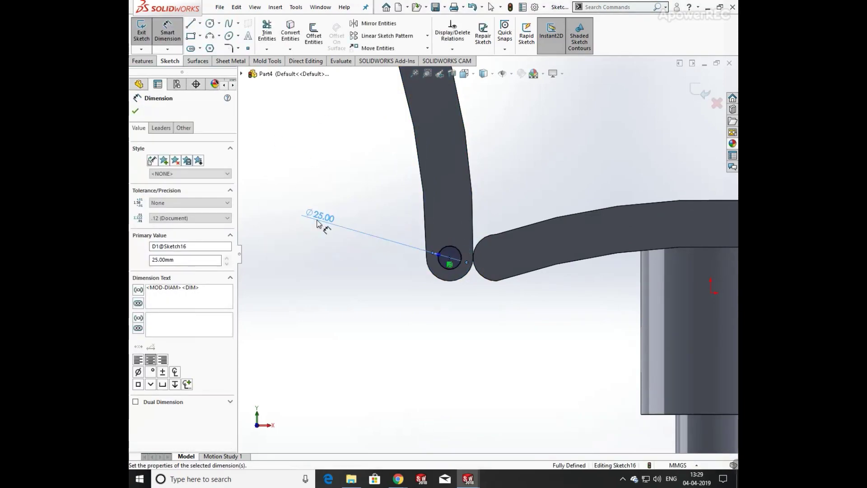
# - Extrude the 25 mm circle at the backrest's lower end 20 mm outward from the side face
pyautogui.click(144, 64)
pyautogui.click(145, 32)
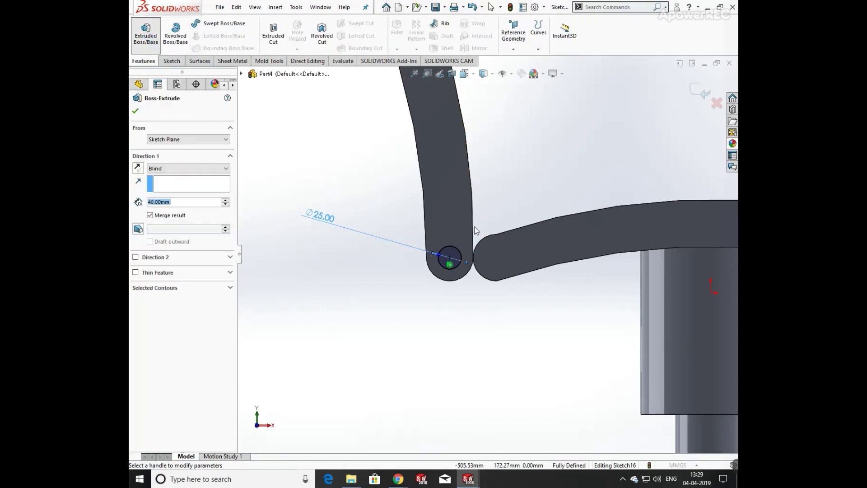
pyautogui.write('20')
pyautogui.press('Return')
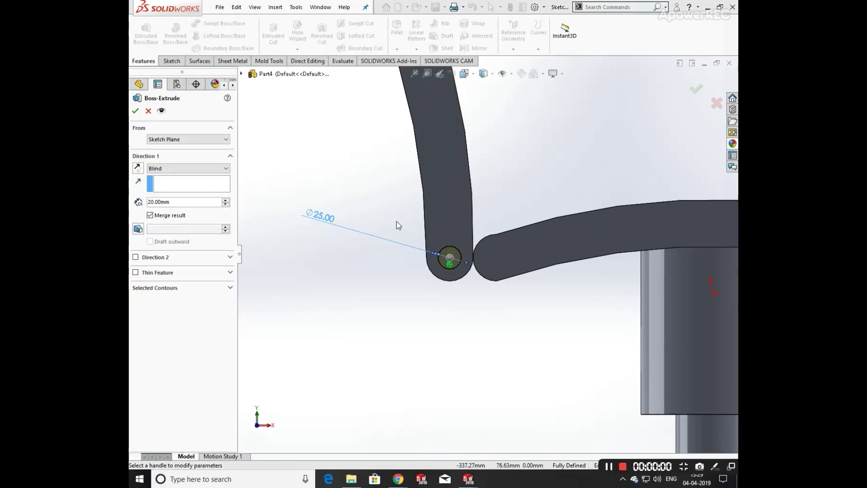
pyautogui.click(135, 111)
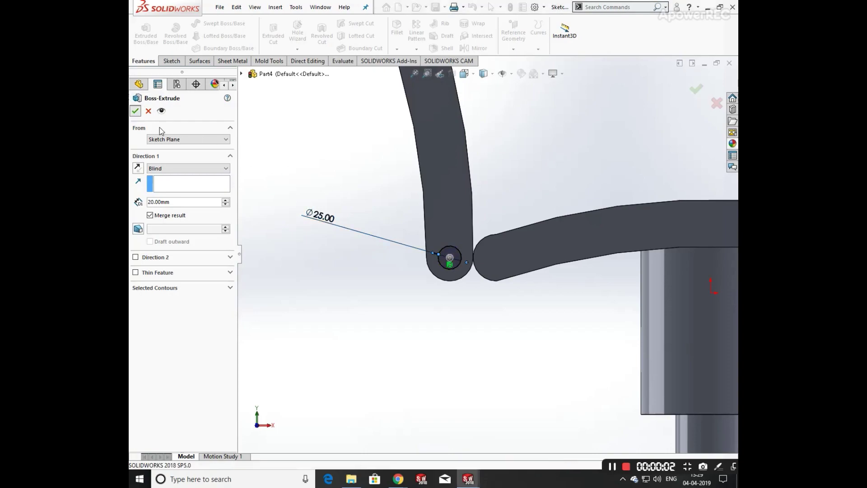
# - Select the end face of the round boss and orient the view normal to it
pyautogui.moveTo(377, 293); pyautogui.dragTo(404, 294, button='middle')
pyautogui.scroll(-3, 452, 259)
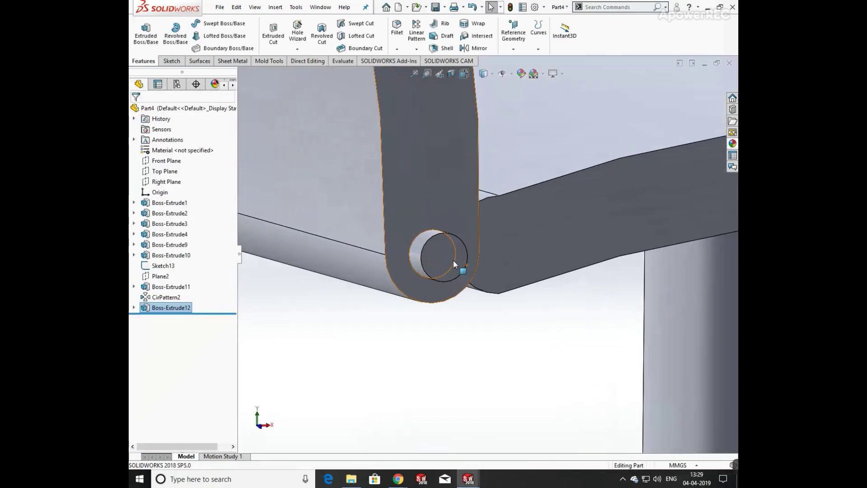
pyautogui.click(451, 259)
pyautogui.click(535, 231)
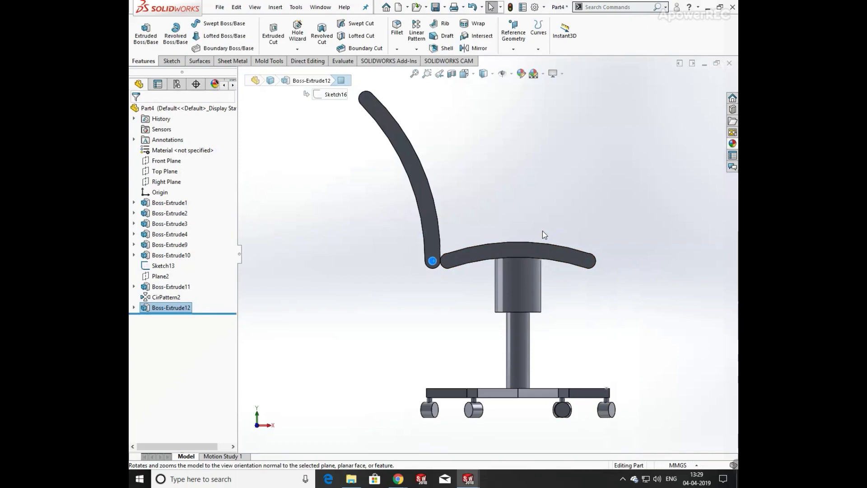
# - Start a sketch on the boss's end face and draw a slanted line rising across the boss towards the area above the seat
pyautogui.click(164, 61)
pyautogui.click(190, 23)
pyautogui.scroll(-2, 452, 255)
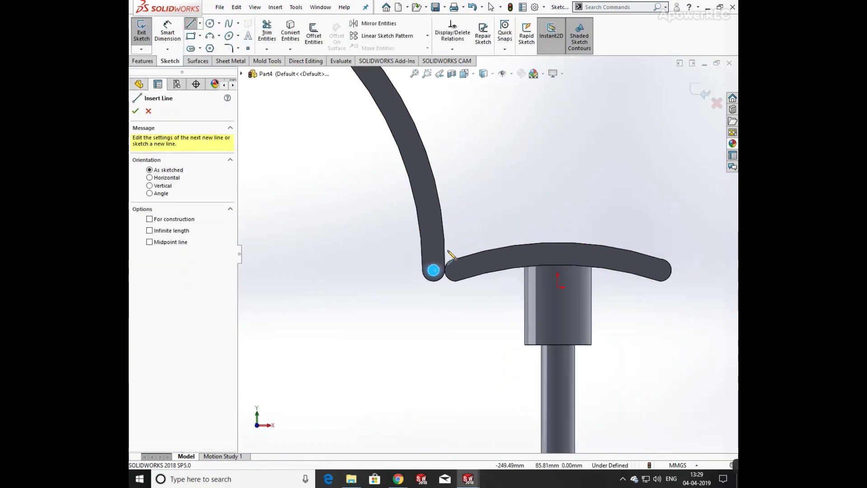
pyautogui.scroll(-2, 450, 255)
pyautogui.moveTo(380, 304)
pyautogui.mouseDown()
pyautogui.moveTo(538, 149)
pyautogui.moveTo(538, 111)
pyautogui.mouseUp()
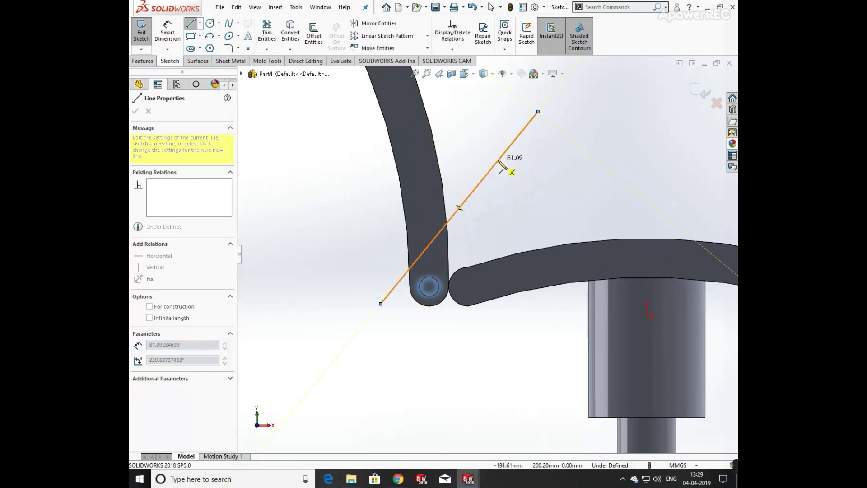
pyautogui.press('Escape')
# - Make the slanted line tangent to the boss's circular edge and reposition its upper end, giving about 340 mm length at about 65°
pyautogui.click(438, 234)
pyautogui.keyDown('ctrl'); pyautogui.click(428, 281); pyautogui.keyUp('ctrl')
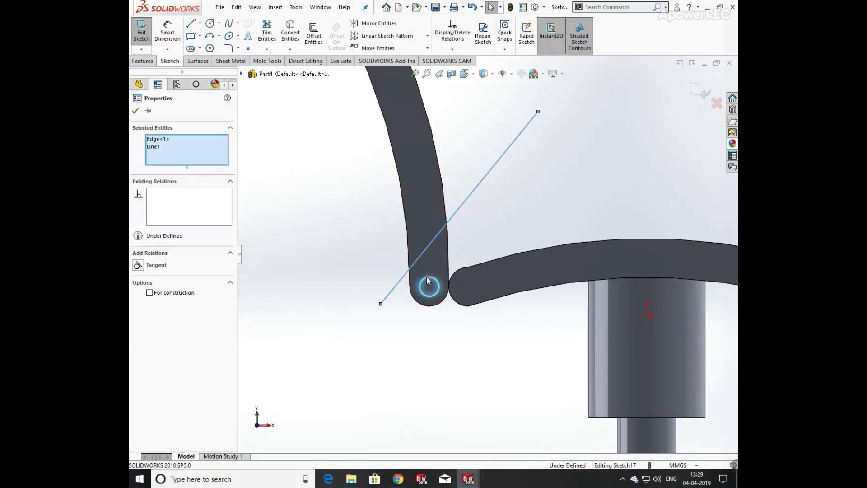
pyautogui.click(459, 244)
pyautogui.click(429, 357)
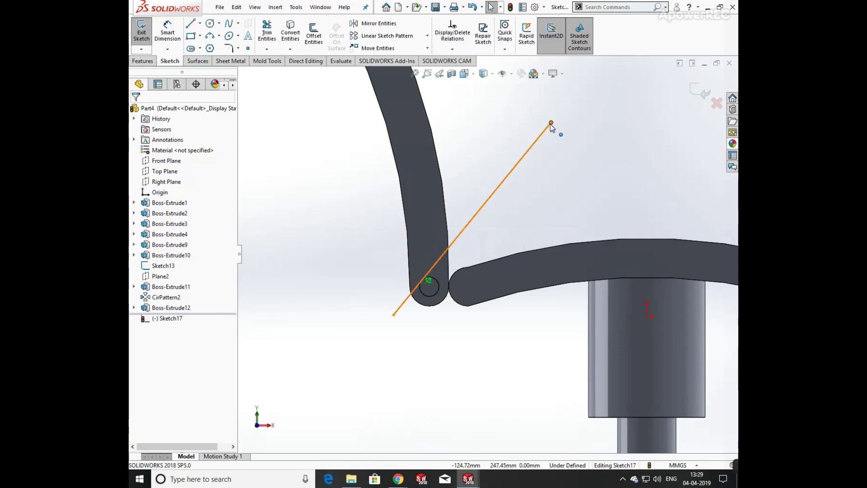
pyautogui.moveTo(550, 124); pyautogui.dragTo(507, 74)
pyautogui.click(562, 158)
# - Add a corner arc at the slanted line's upper end and extend the outline with a nearly horizontal top line about 251 mm long
pyautogui.scroll(2, 560, 164)
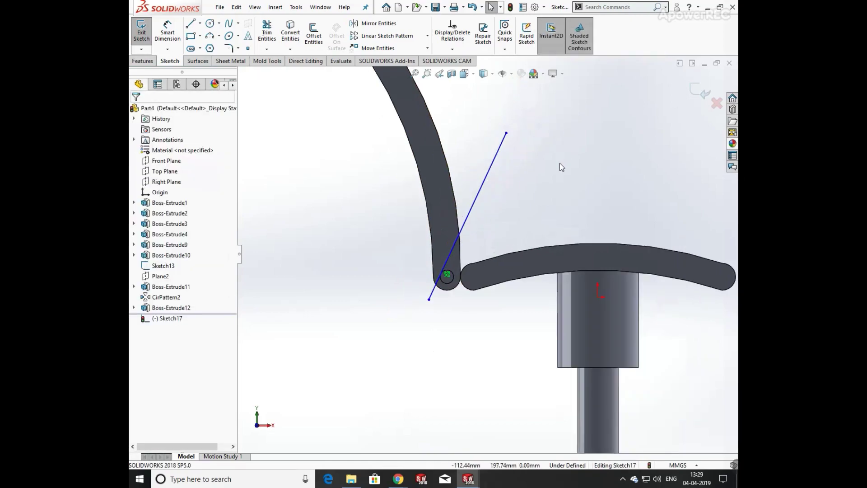
pyautogui.scroll(1, 560, 163)
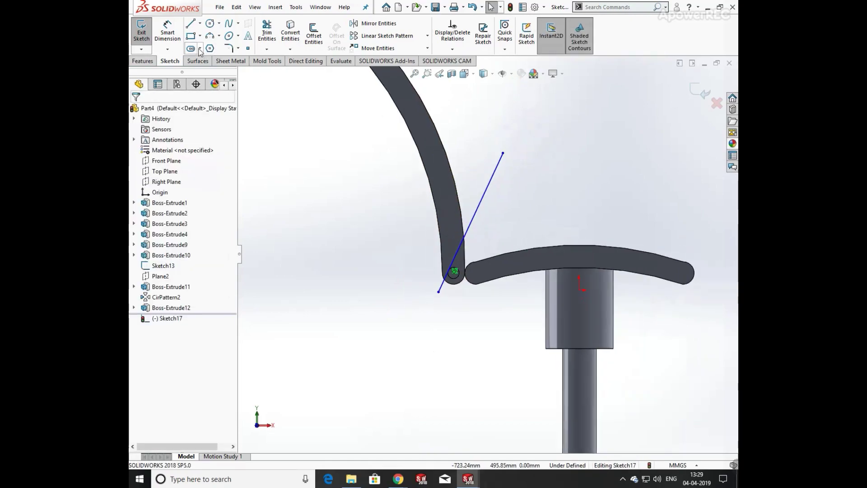
pyautogui.click(503, 153)
pyautogui.click(526, 140)
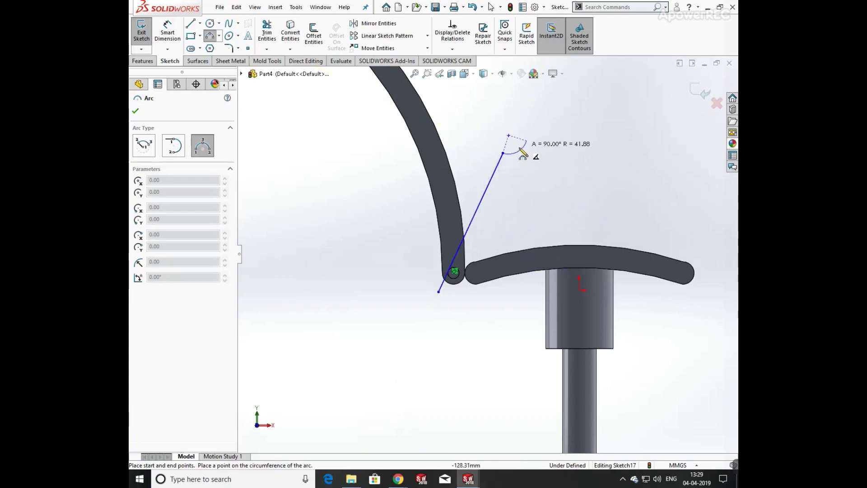
pyautogui.click(514, 142)
pyautogui.press('l')
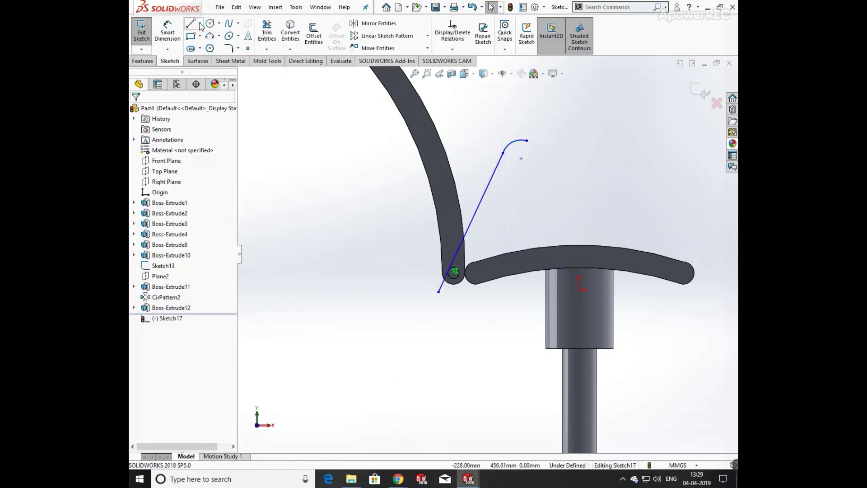
pyautogui.click(527, 141)
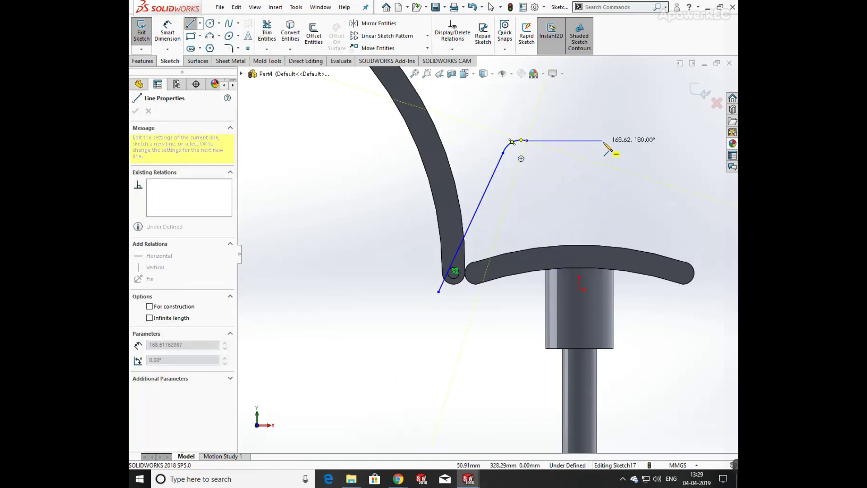
pyautogui.click(639, 134)
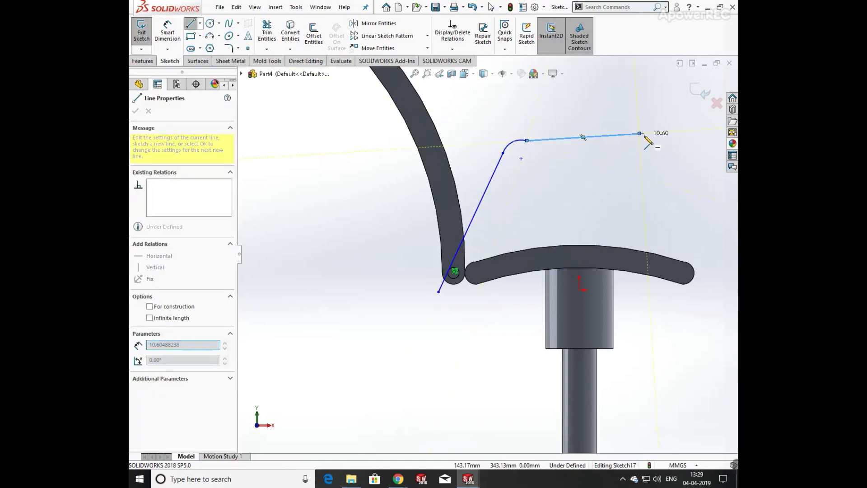
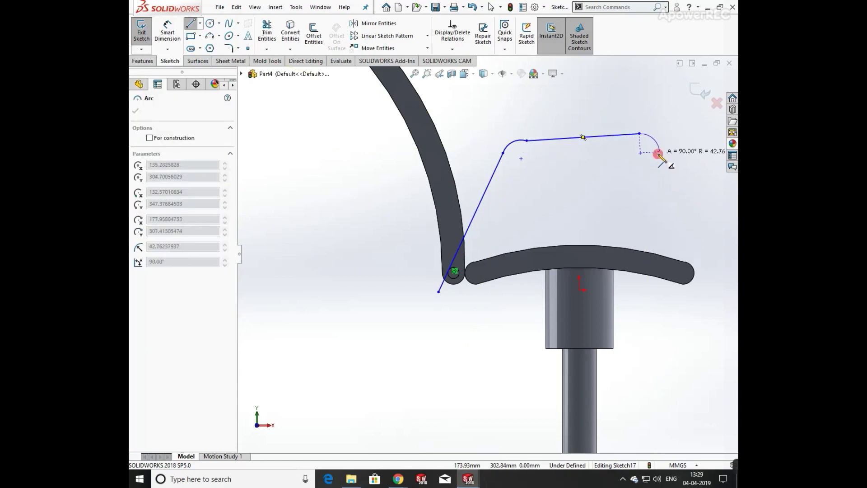
# - Draw the outline's front side as a steep line about 185 mm long with tangent arcs at both ends, the upper about 43 mm in radius
pyautogui.click(660, 151)
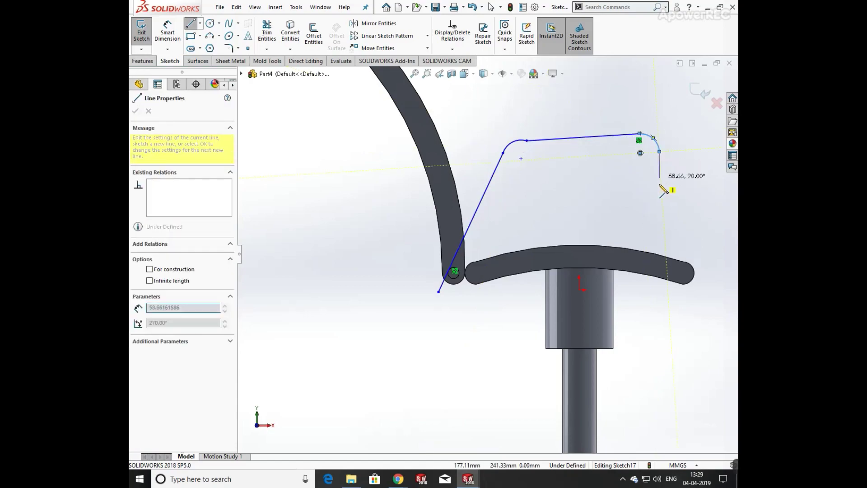
pyautogui.click(671, 234)
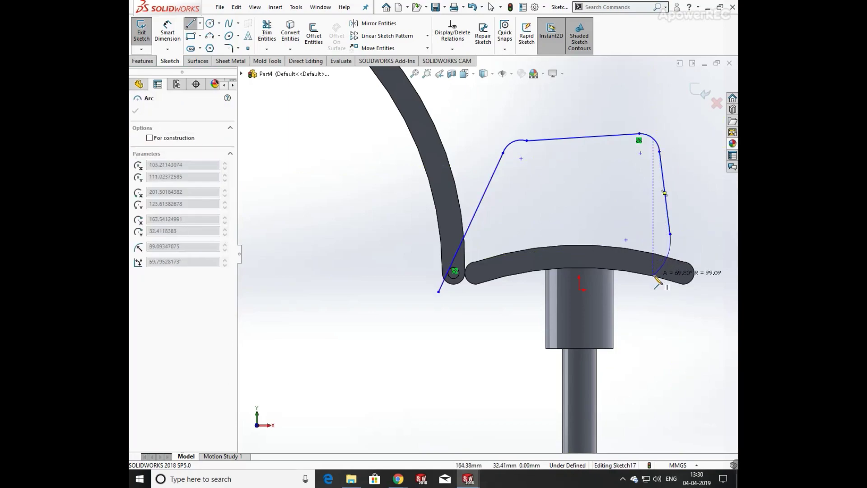
pyautogui.click(656, 261)
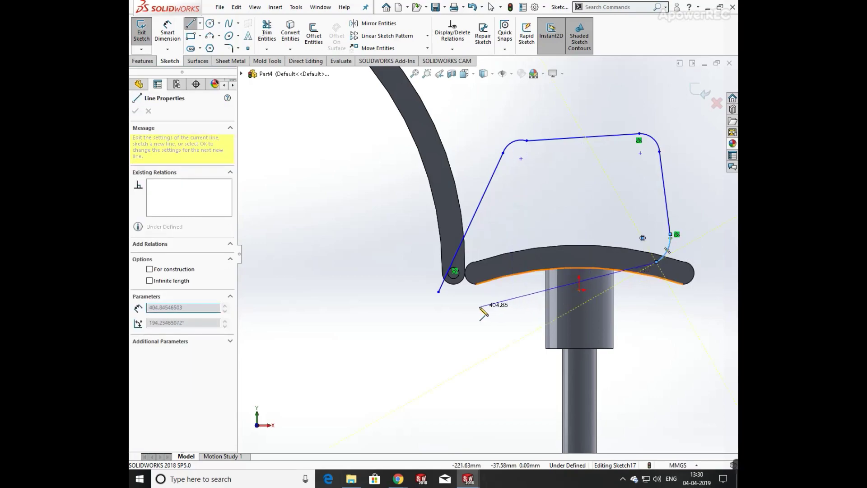
# - Close the outline with a sloping bottom line and a tangent corner arc of about 45 mm radius joining the slanted line's lower end
pyautogui.click(464, 308)
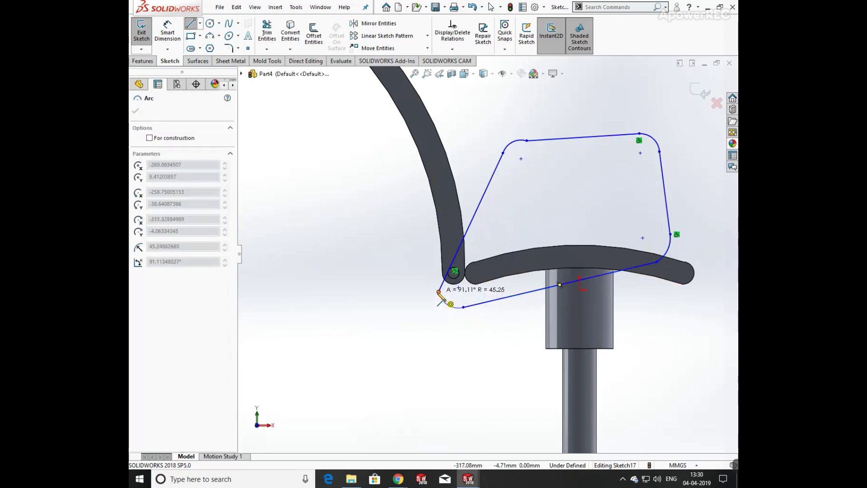
pyautogui.click(438, 292)
pyautogui.press('Escape')
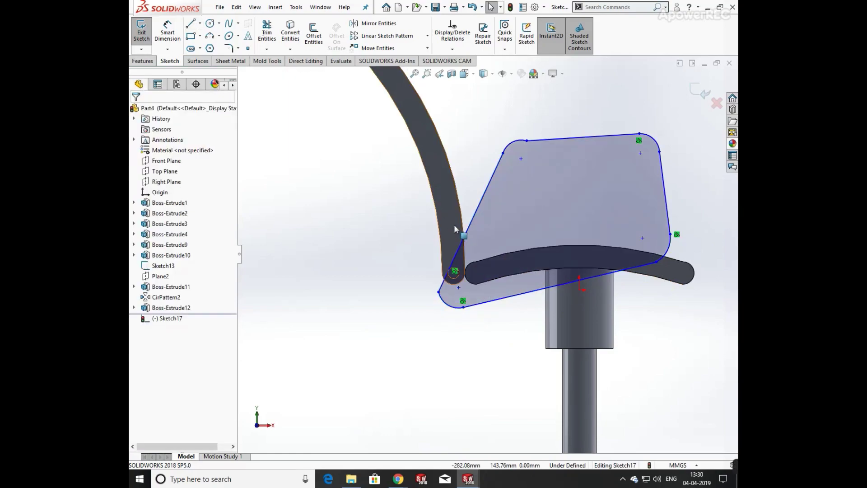
# - Dimension the angle between the outline's bottom and front lines and set it to 82.95°
pyautogui.click(167, 44)
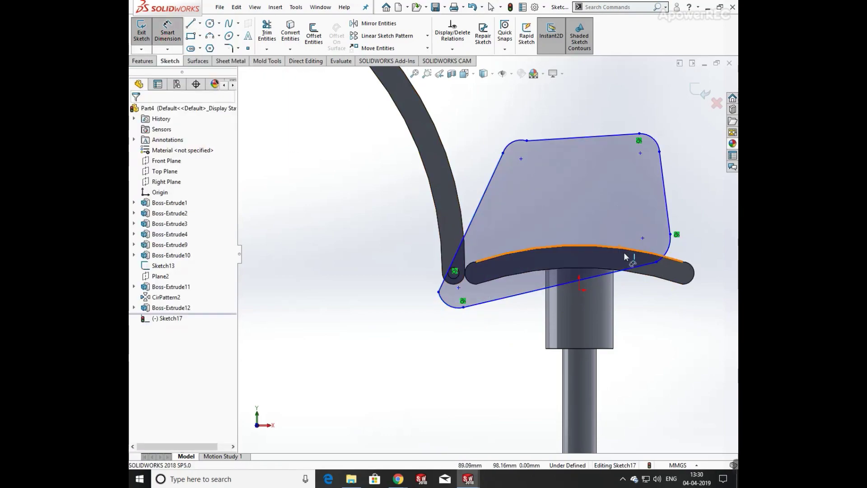
pyautogui.click(636, 267)
pyautogui.click(669, 227)
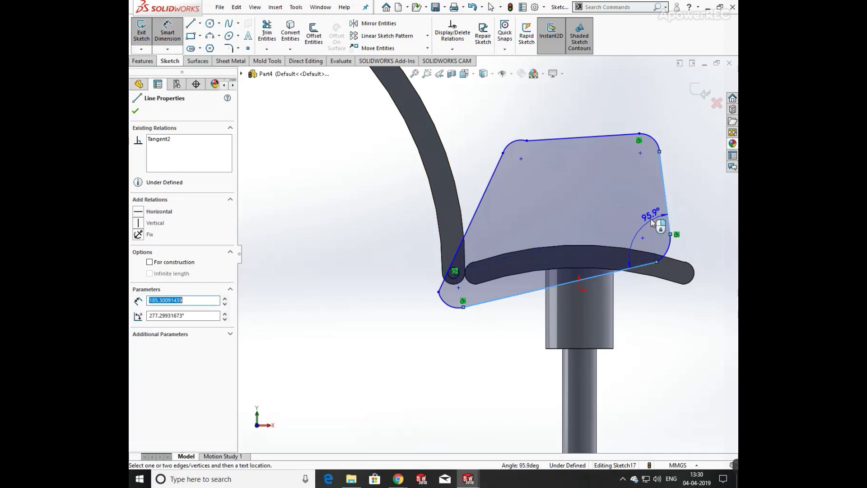
pyautogui.click(647, 222)
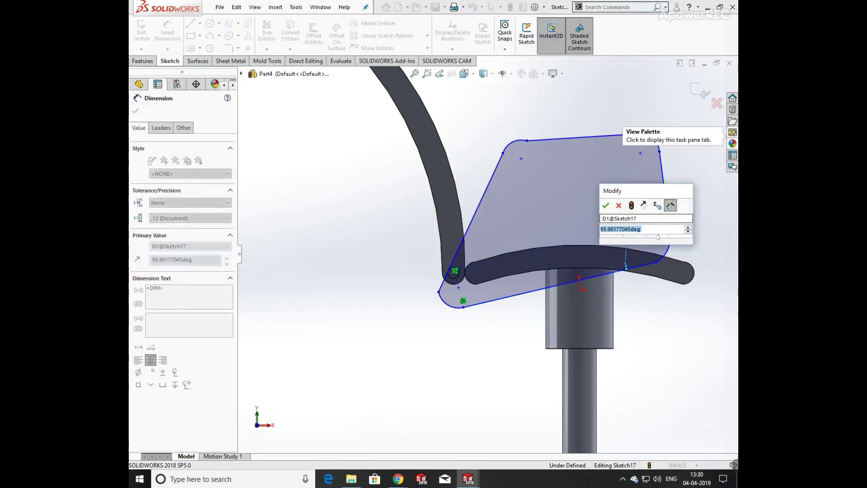
pyautogui.write('82.')
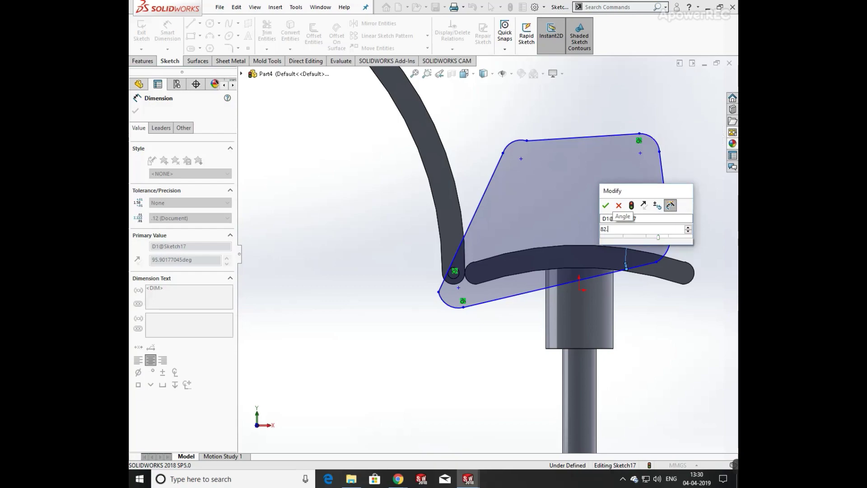
pyautogui.press('Return')
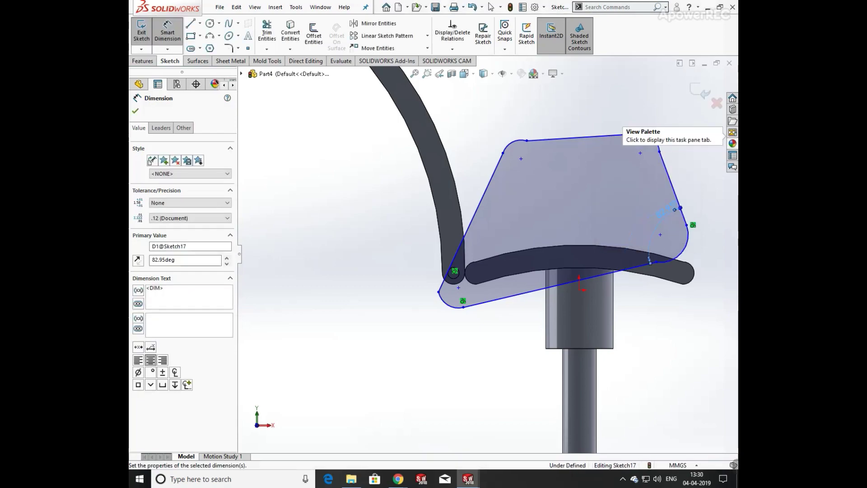
# - Dimension the angle between the outline's front and top lines and set it to 90°
pyautogui.click(672, 224)
pyautogui.click(670, 180)
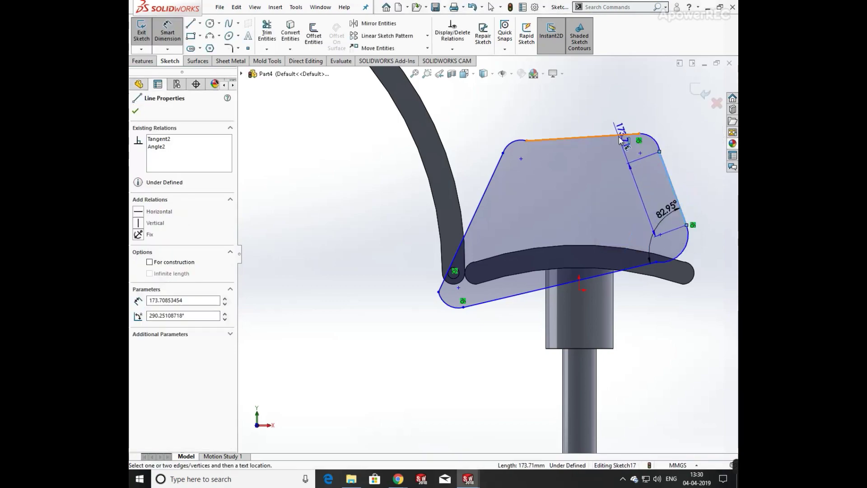
pyautogui.click(623, 139)
pyautogui.click(628, 161)
pyautogui.write('90')
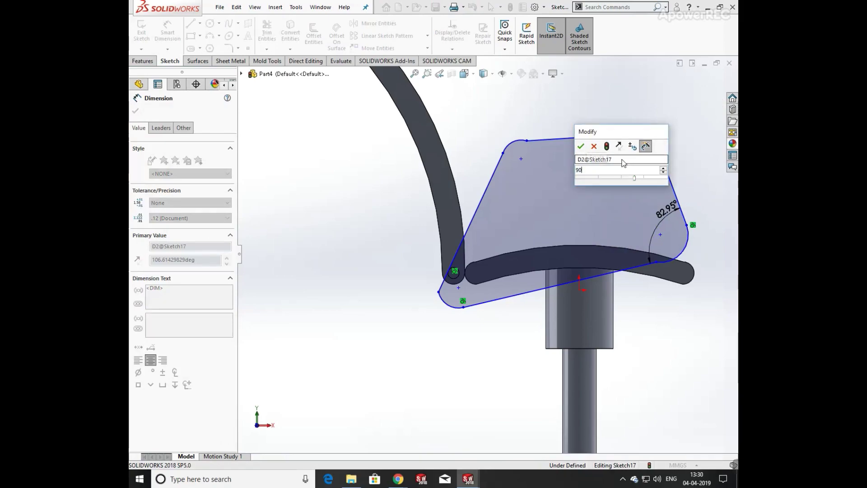
pyautogui.press('Return')
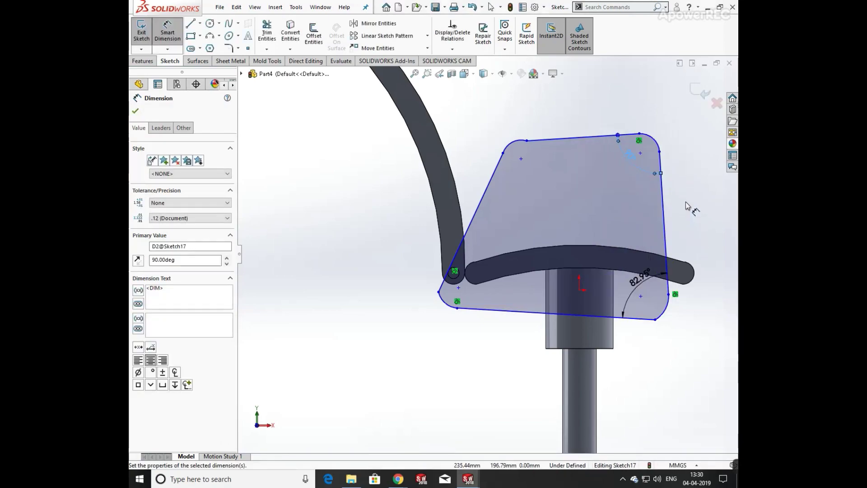
# - Dimension the angle between the slanted rear line and the top line and set it to 125.37°
pyautogui.click(495, 168)
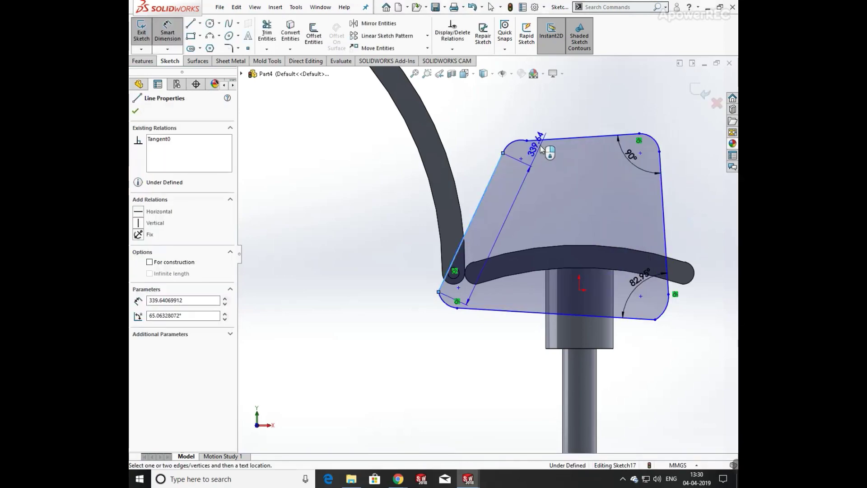
pyautogui.click(540, 142)
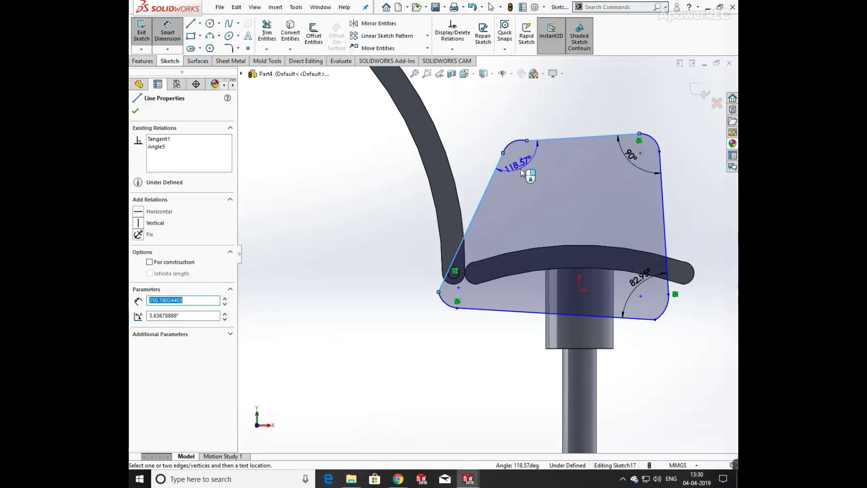
pyautogui.click(522, 173)
pyautogui.write('12')
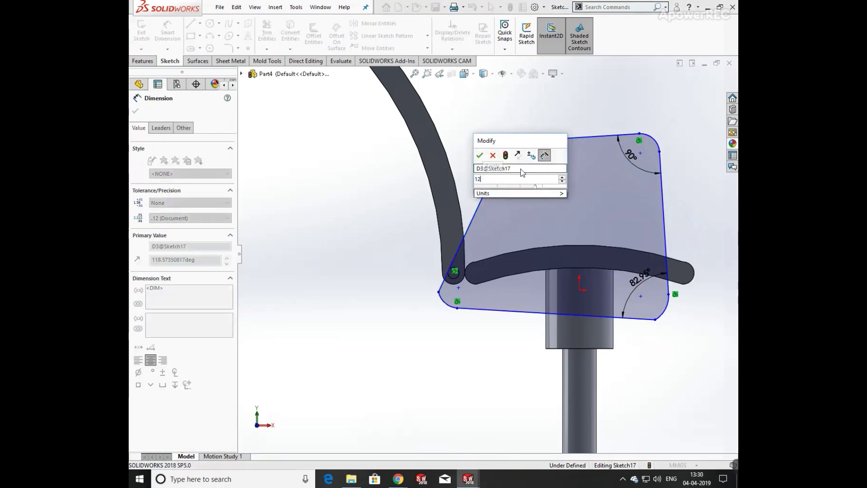
pyautogui.write('5.37')
pyautogui.press('Return')
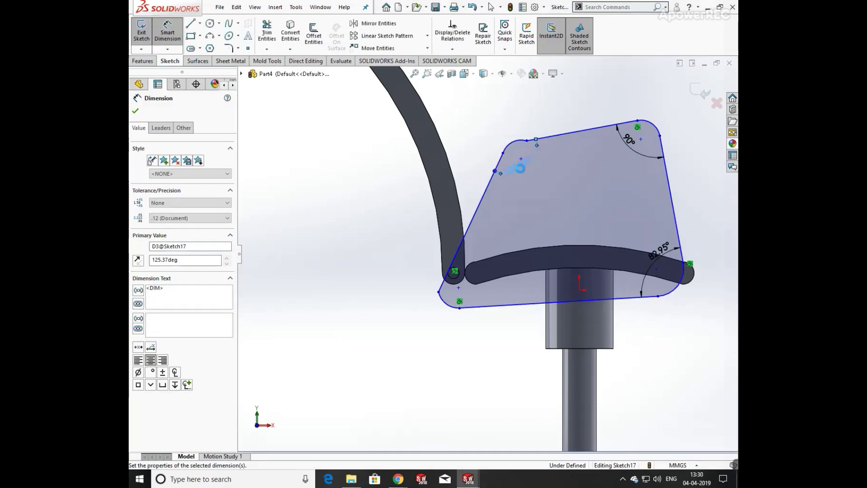
# - Add a driven angle dimension between the slanted rear line and the bottom line of the armrest outline
pyautogui.click(493, 345)
pyautogui.scroll(-5, 452, 311)
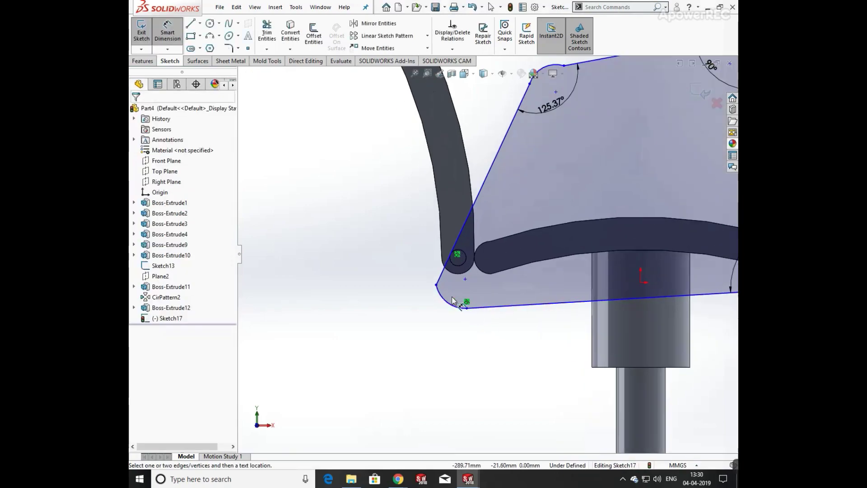
pyautogui.click(446, 252)
pyautogui.click(525, 297)
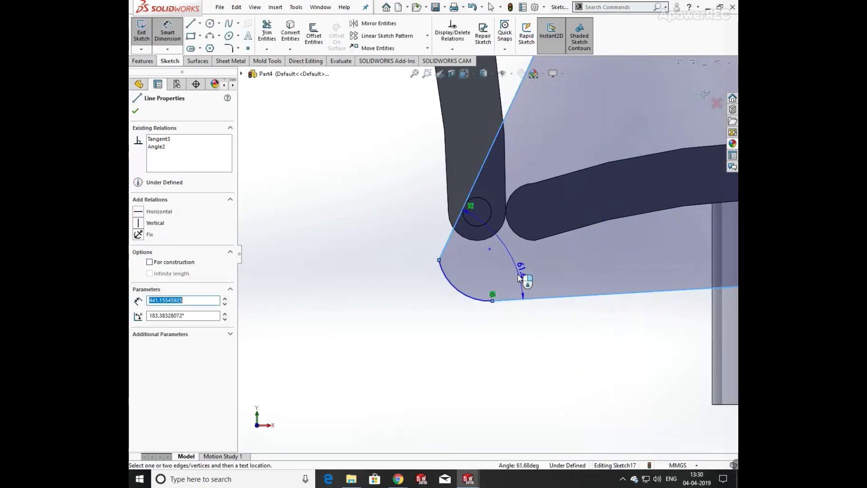
pyautogui.click(508, 264)
pyautogui.scroll(5, 616, 290)
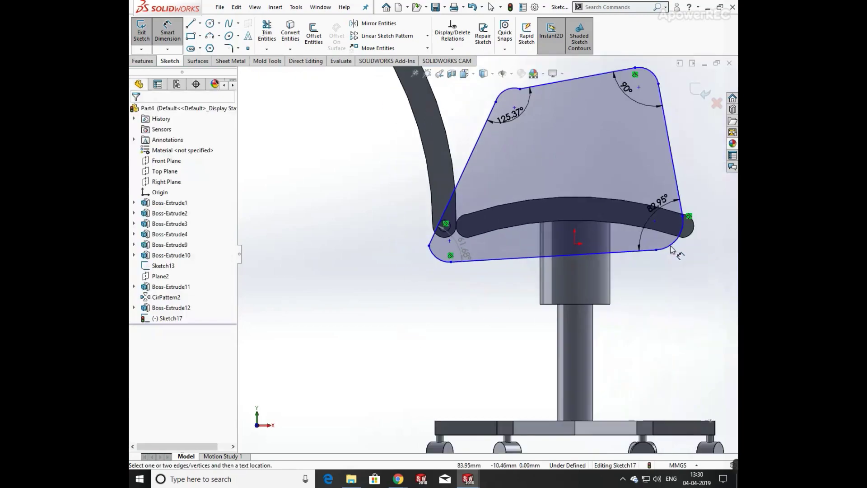
# - Dimension the lower front and upper front corner arcs of the outline and set both radii to 40 mm
pyautogui.click(670, 252)
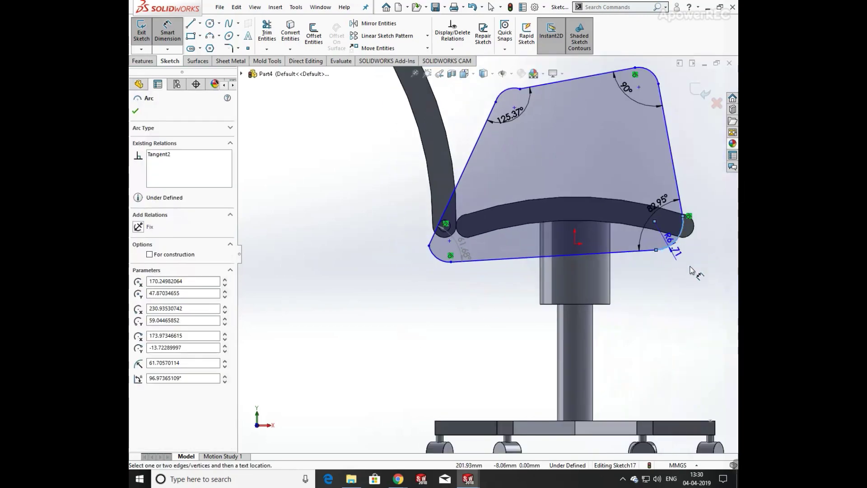
pyautogui.click(689, 255)
pyautogui.write('40')
pyautogui.press('Return')
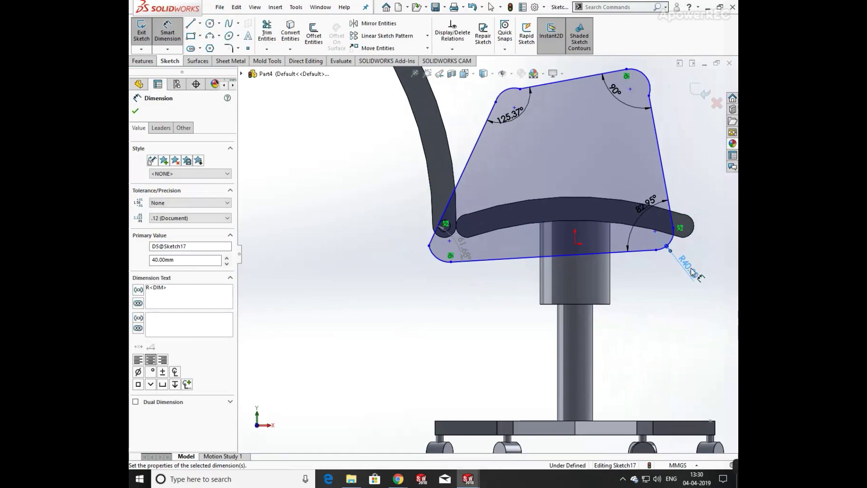
pyautogui.click(648, 82)
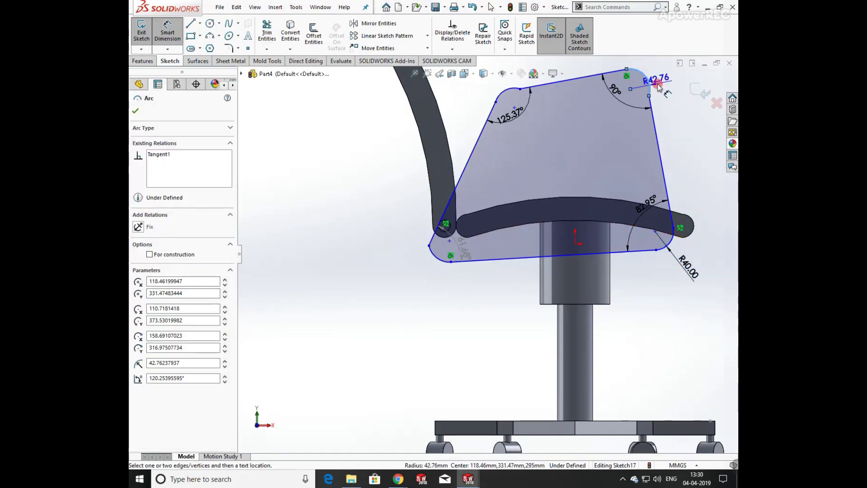
pyautogui.click(659, 84)
pyautogui.write('10')
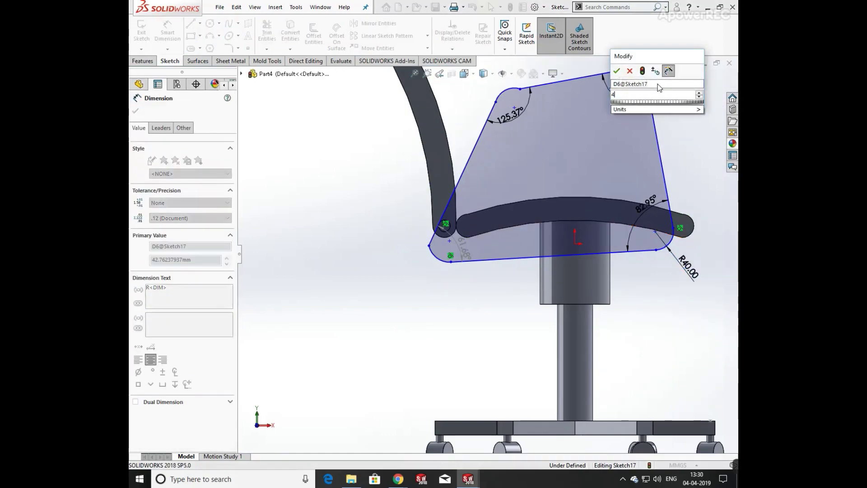
pyautogui.press('Return')
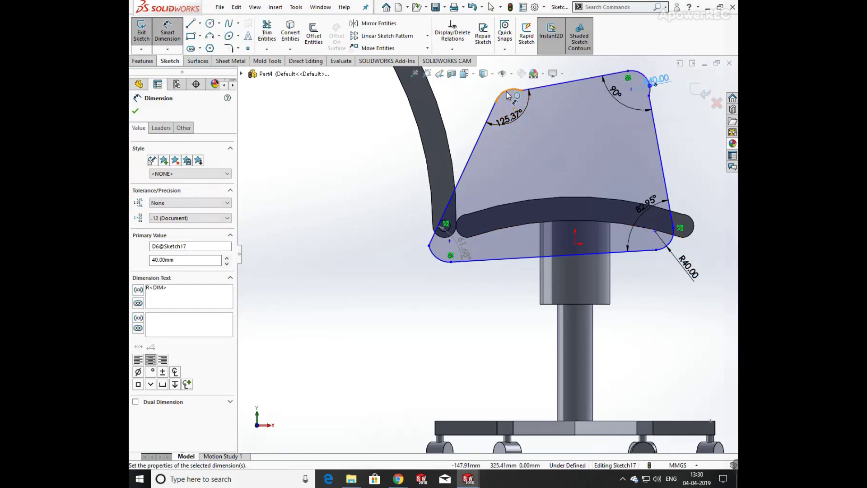
# - Dimension the upper rear and lower rear corner arcs of the outline and set both radii to 40 mm
pyautogui.click(508, 95)
pyautogui.click(480, 95)
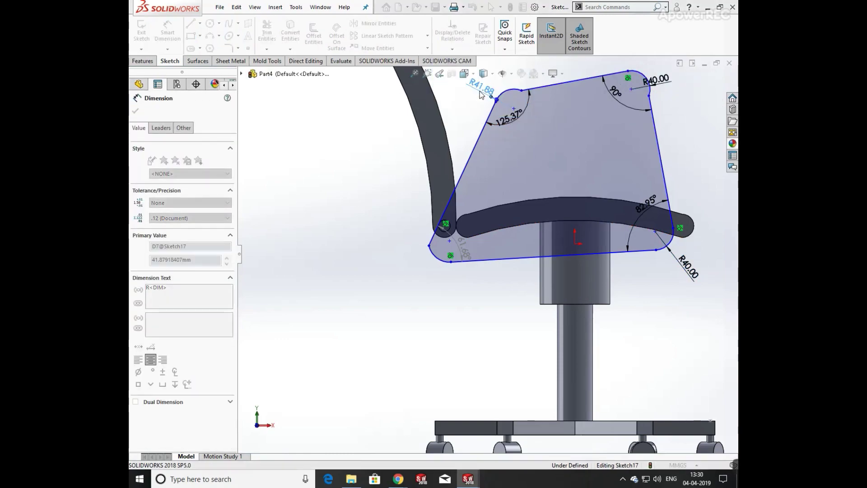
pyautogui.write('40')
pyautogui.press('Return')
pyautogui.click(435, 256)
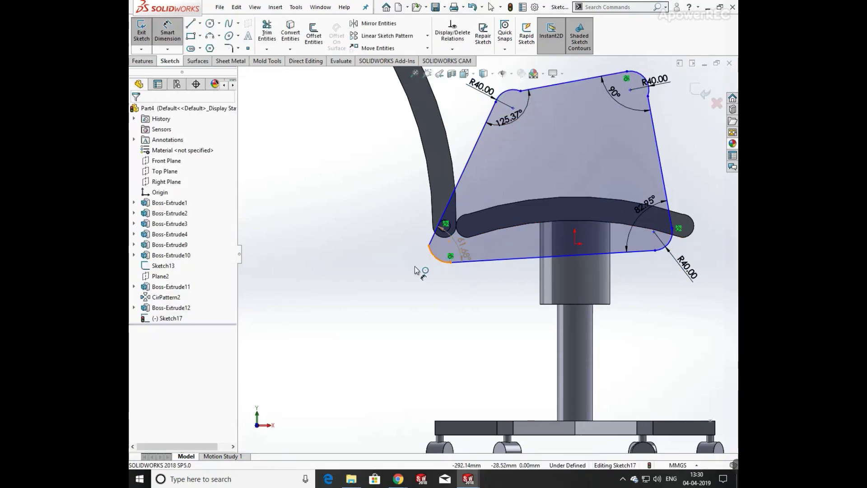
pyautogui.click(409, 268)
pyautogui.write('40')
pyautogui.press('Return')
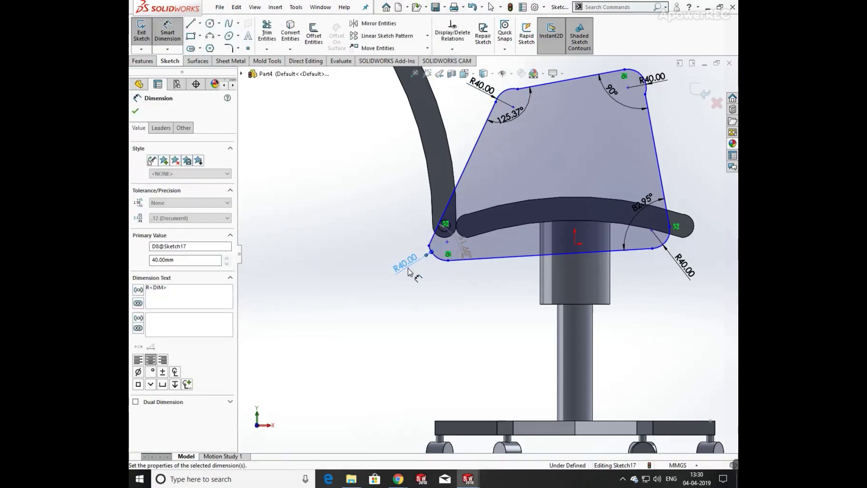
pyautogui.click(469, 273)
# - Add a tangent relation between the lower rear corner arc and the slanted rear line
pyautogui.scroll(-6, 441, 248)
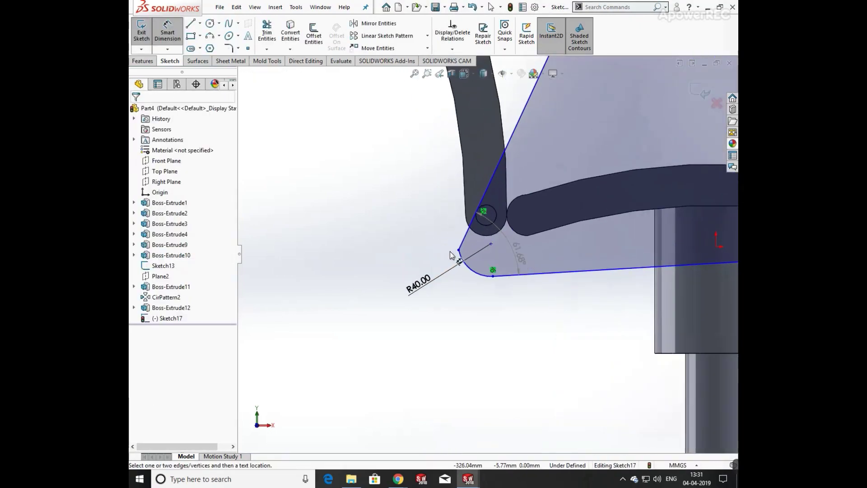
pyautogui.press('Escape')
pyautogui.click(454, 266)
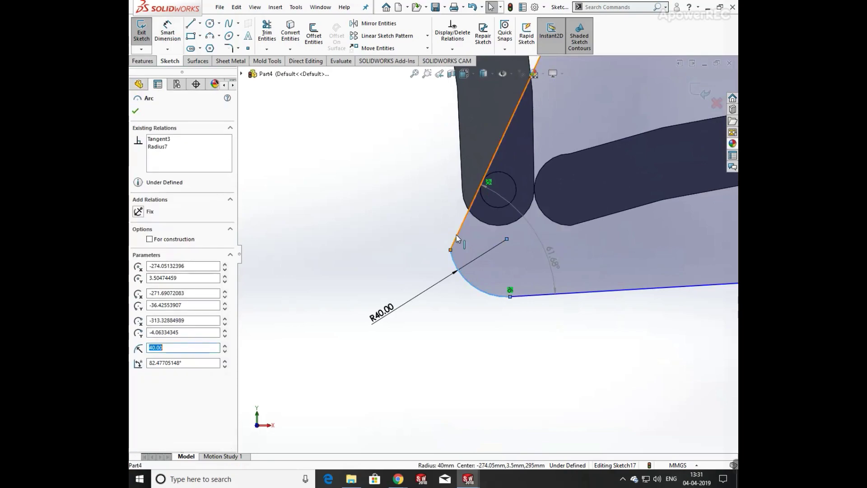
pyautogui.keyDown('ctrl'); pyautogui.click(470, 209); pyautogui.keyUp('ctrl')
pyautogui.click(484, 192)
pyautogui.click(546, 350)
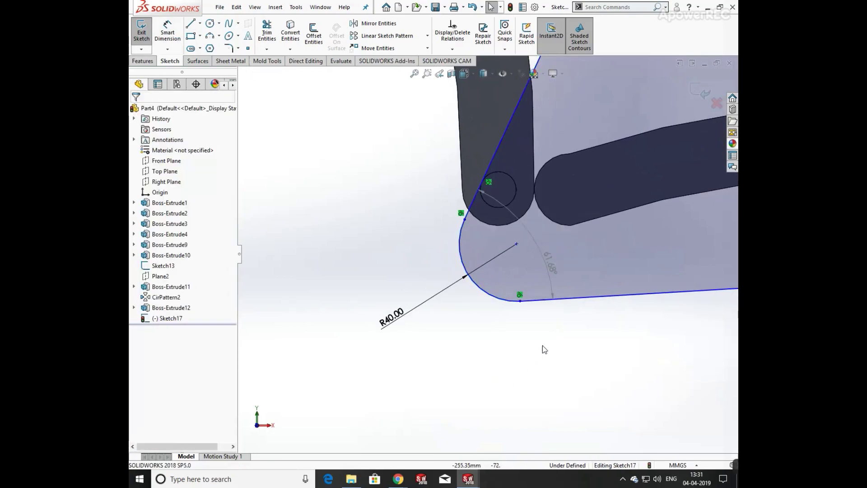
# - Add a tangent relation between the upper front corner arc and the front line
pyautogui.scroll(6, 607, 277)
pyautogui.scroll(-2, 609, 270)
pyautogui.scroll(-6, 574, 161)
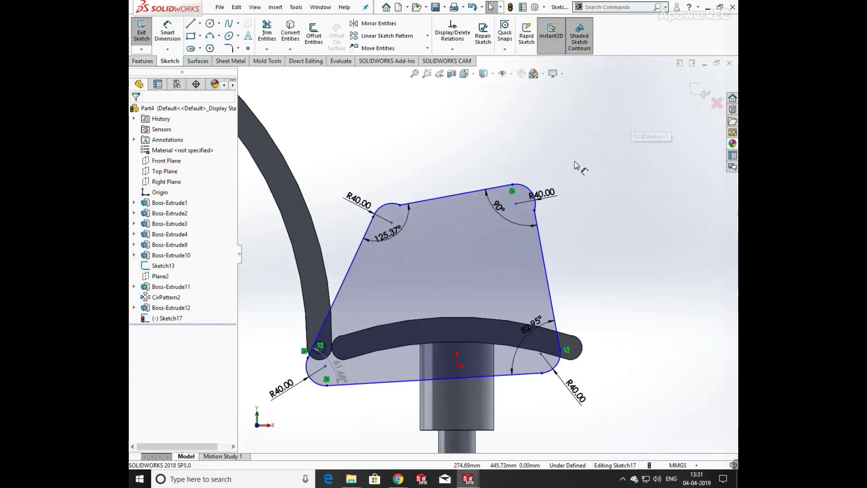
pyautogui.click(527, 220)
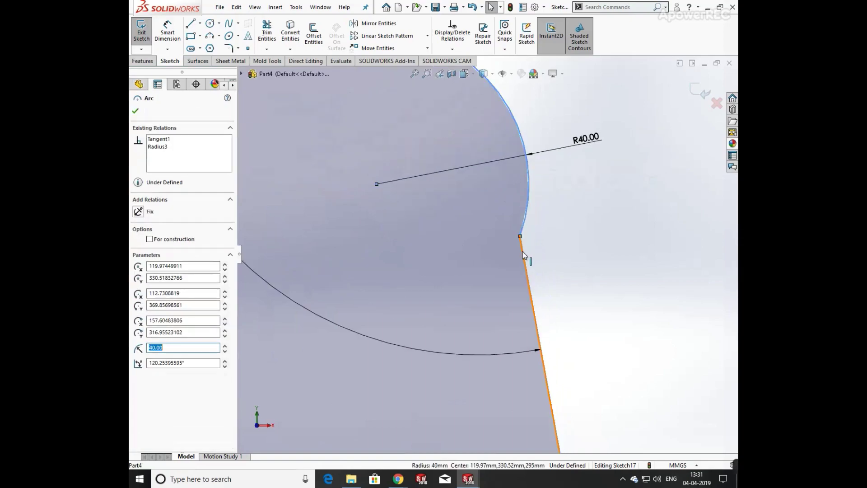
pyautogui.keyDown('ctrl'); pyautogui.click(526, 243); pyautogui.keyUp('ctrl')
pyautogui.click(571, 286)
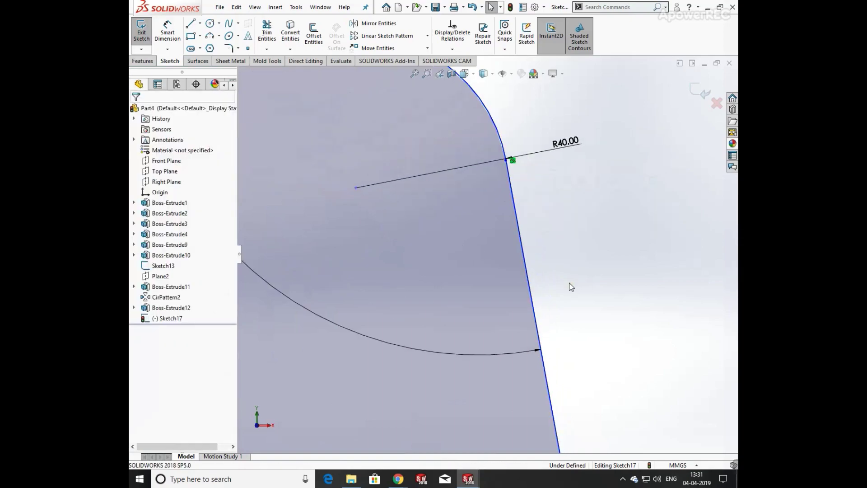
# - Add a tangent relation between the upper rear corner arc and the top line
pyautogui.scroll(6, 551, 294)
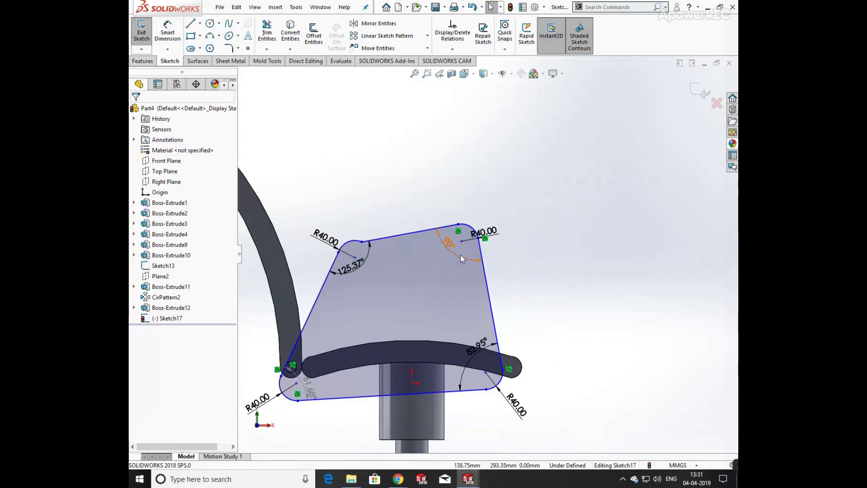
pyautogui.scroll(-3, 361, 246)
pyautogui.click(430, 254)
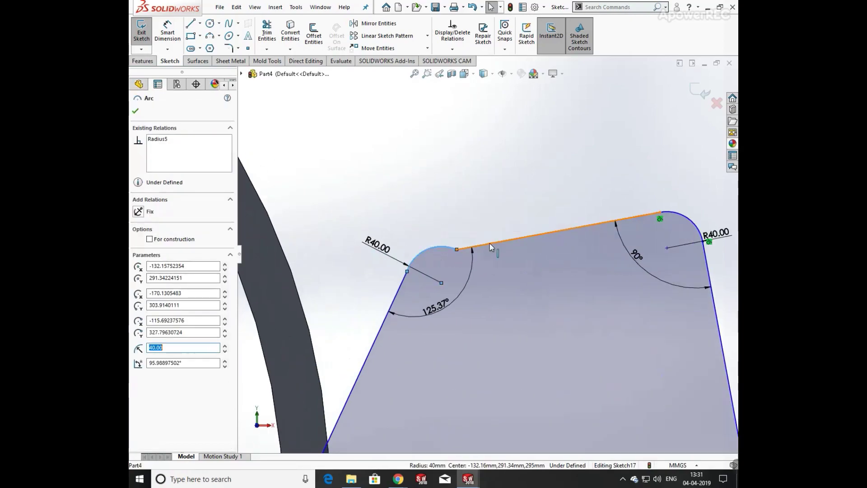
pyautogui.keyDown('ctrl'); pyautogui.click(490, 243); pyautogui.keyUp('ctrl')
pyautogui.click(516, 201)
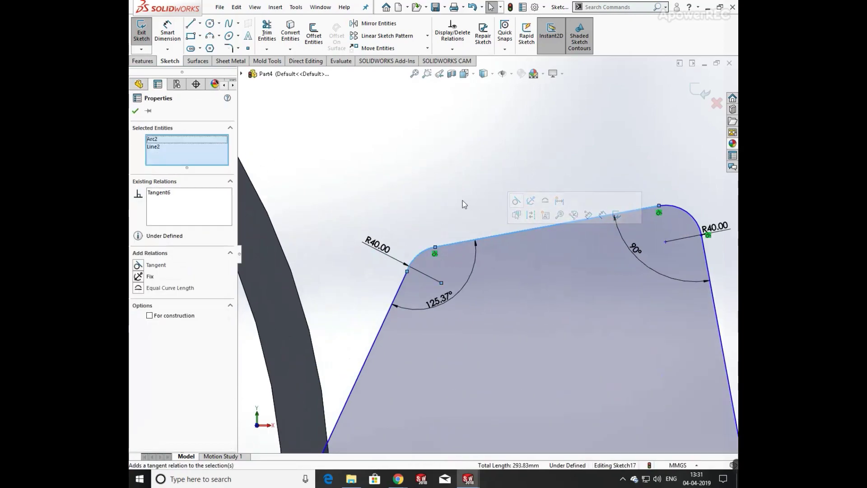
pyautogui.click(647, 250)
# - Dimension the horizontal distance between the bottom line's endpoints and set it to 362.51 mm
pyautogui.scroll(5, 615, 318)
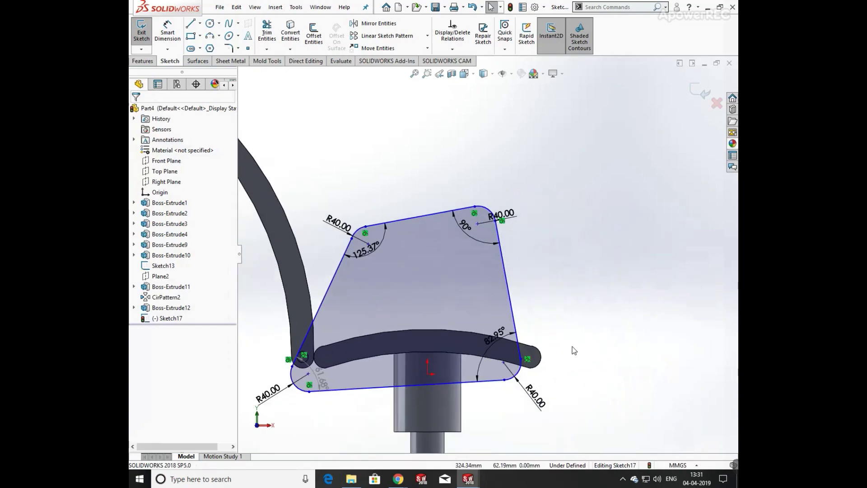
pyautogui.click(168, 31)
pyautogui.click(521, 385)
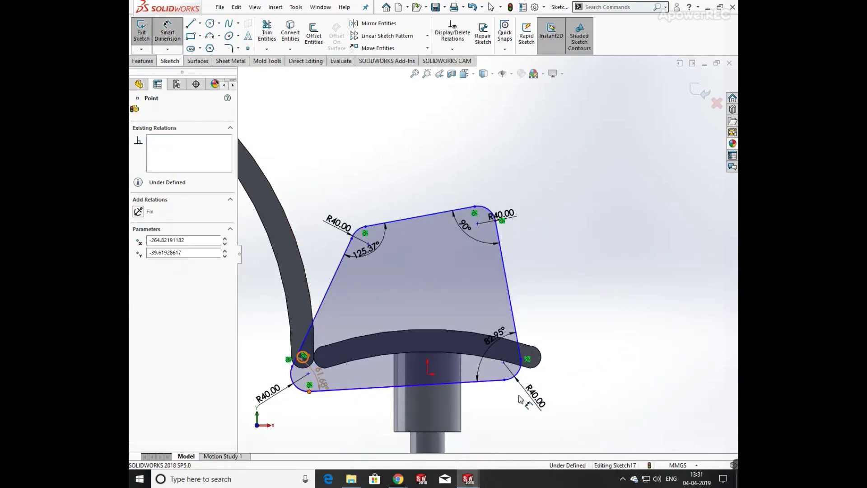
pyautogui.click(505, 380)
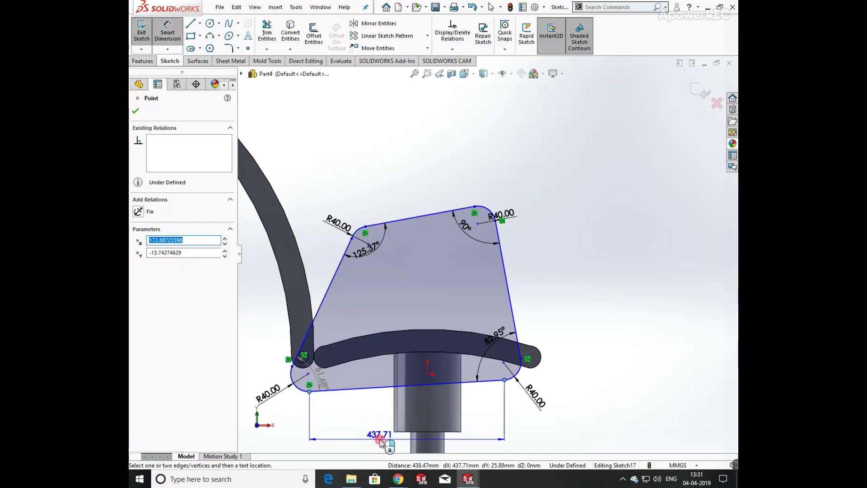
pyautogui.click(381, 441)
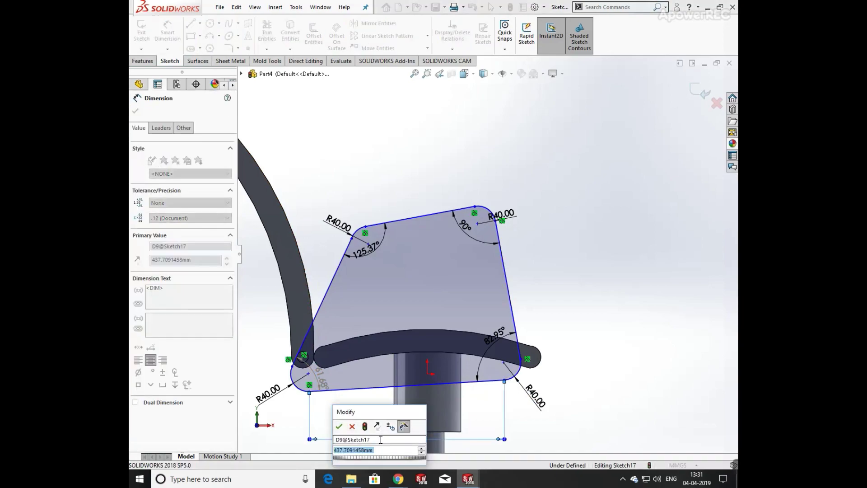
pyautogui.write('362')
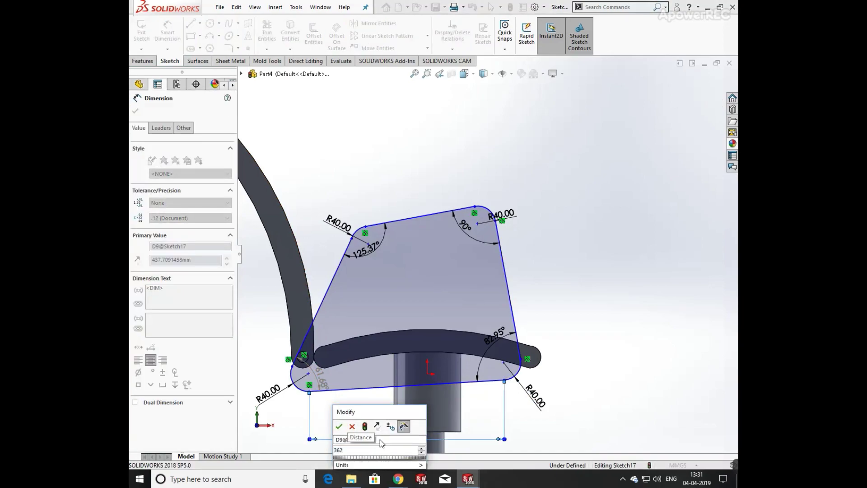
pyautogui.write('.51')
pyautogui.press('Return')
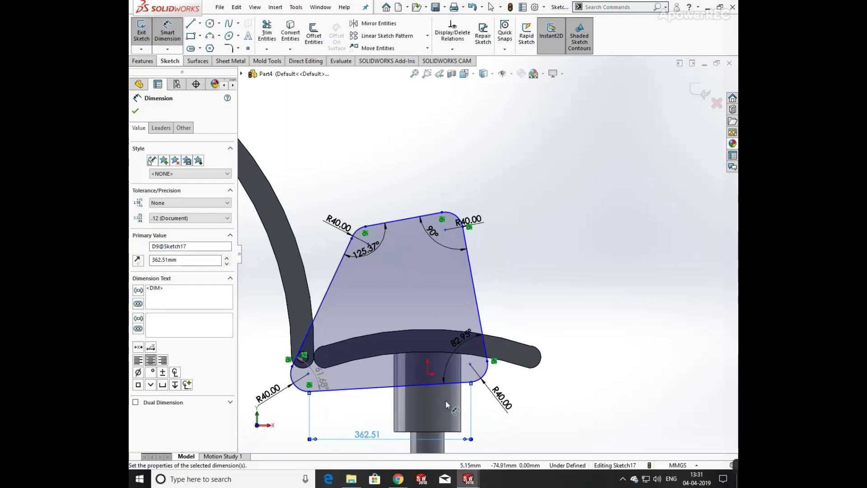
pyautogui.click(585, 396)
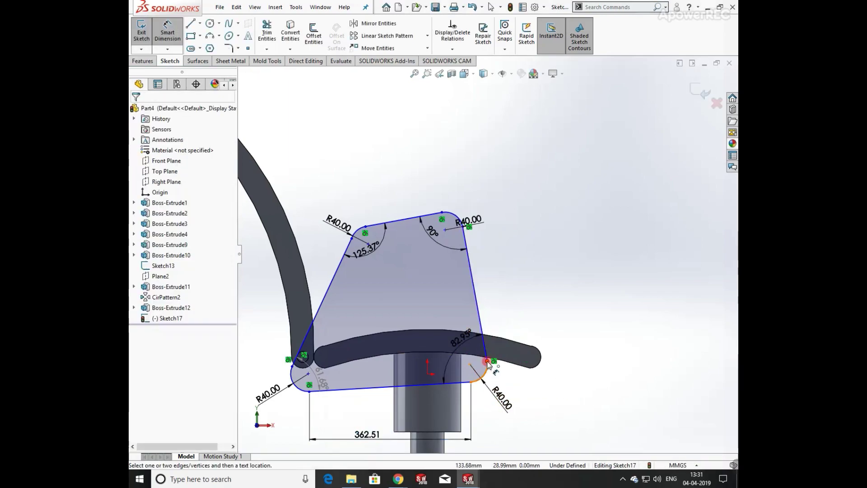
# - Dimension the vertical distance between the front line's endpoints and set it to 235.67 mm
pyautogui.click(487, 361)
pyautogui.click(465, 231)
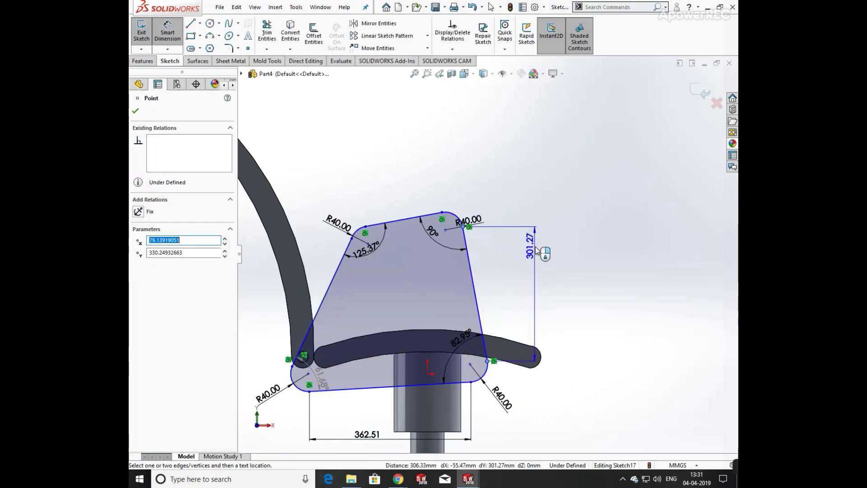
pyautogui.click(535, 226)
pyautogui.write('235.')
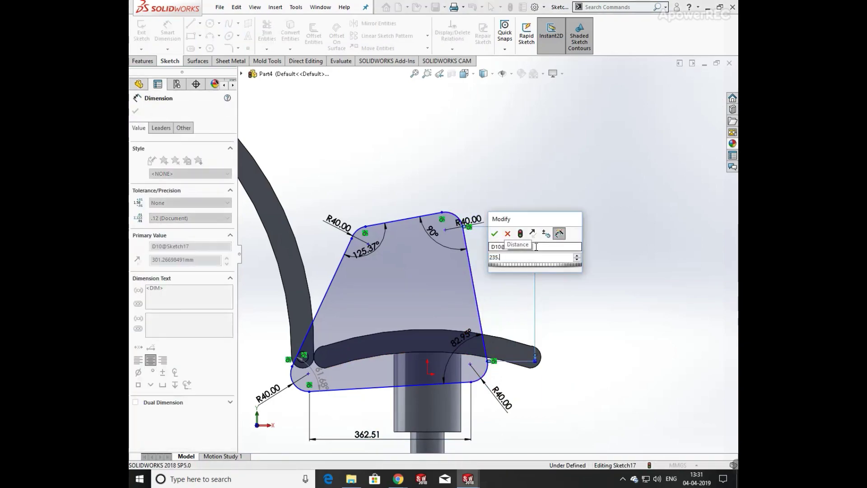
pyautogui.write('67')
pyautogui.press('Return')
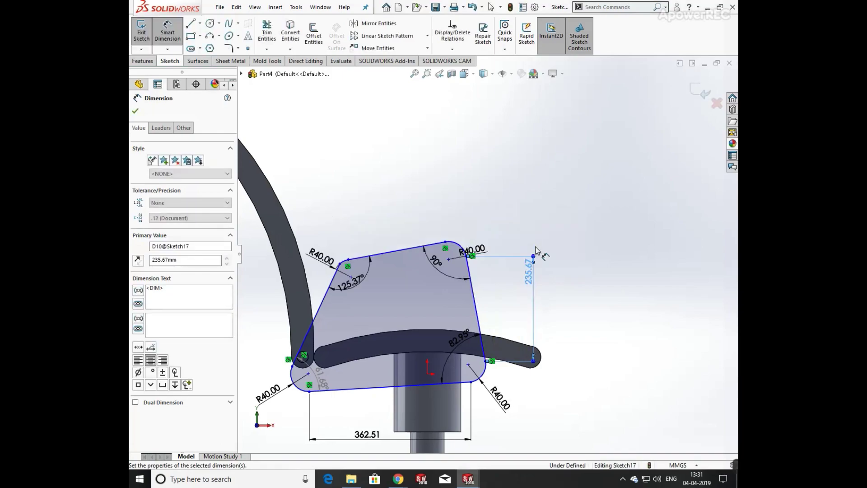
pyautogui.click(583, 287)
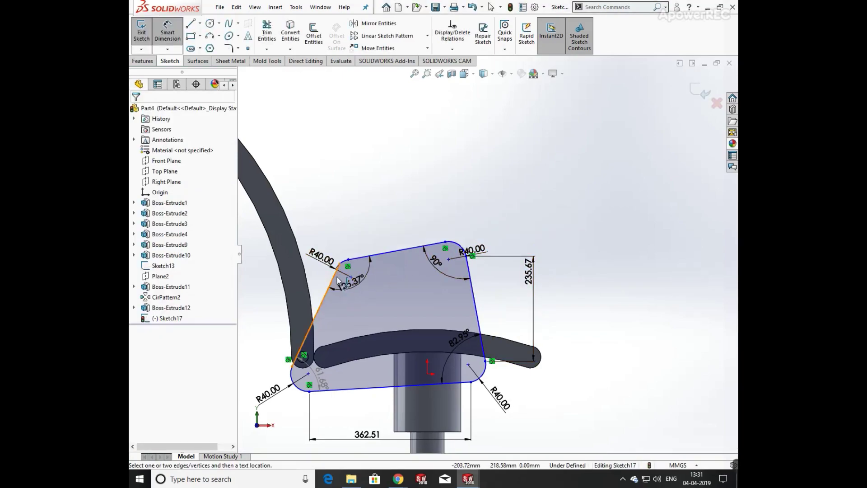
# - Dimension the vertical distance between the slanted rear line's endpoints and set it to 221 mm
pyautogui.click(340, 264)
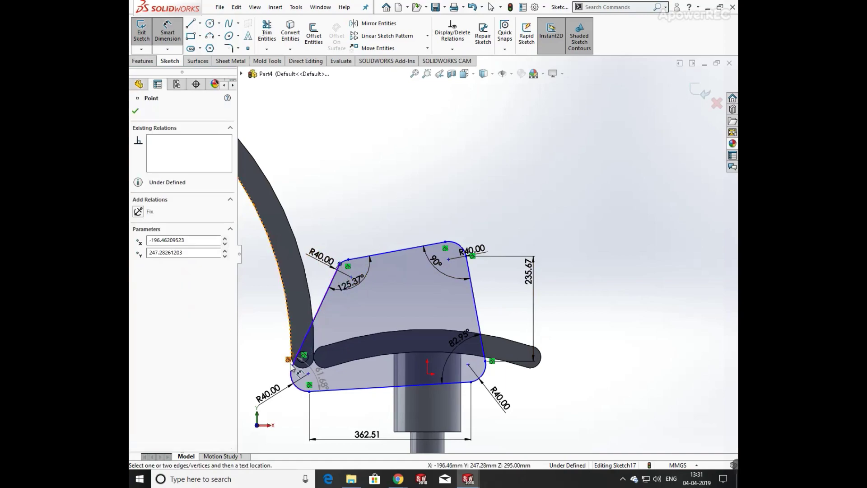
pyautogui.click(292, 366)
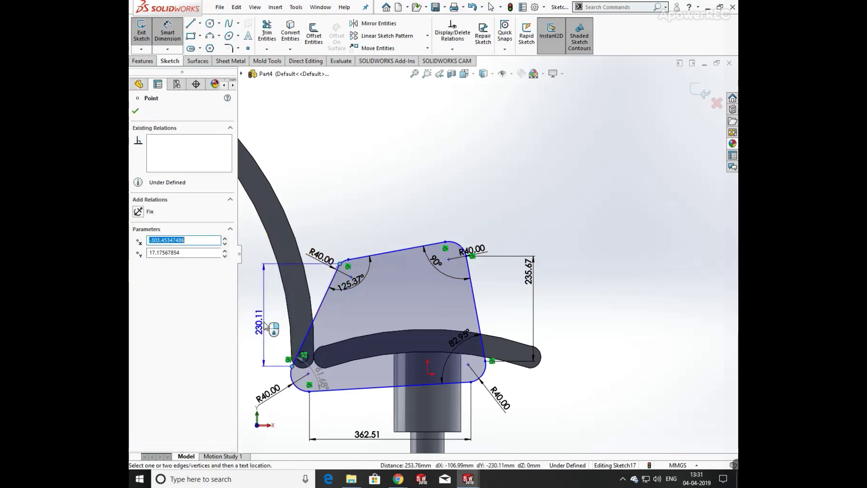
pyautogui.click(266, 327)
pyautogui.write('221')
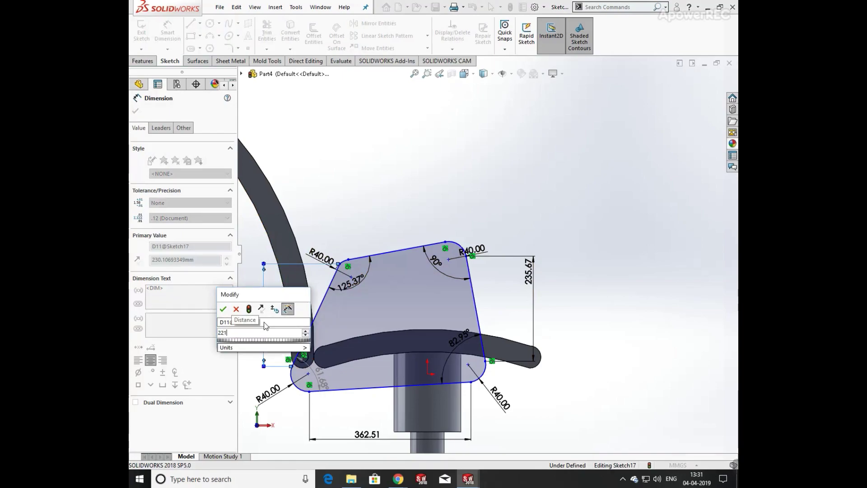
pyautogui.press('Return')
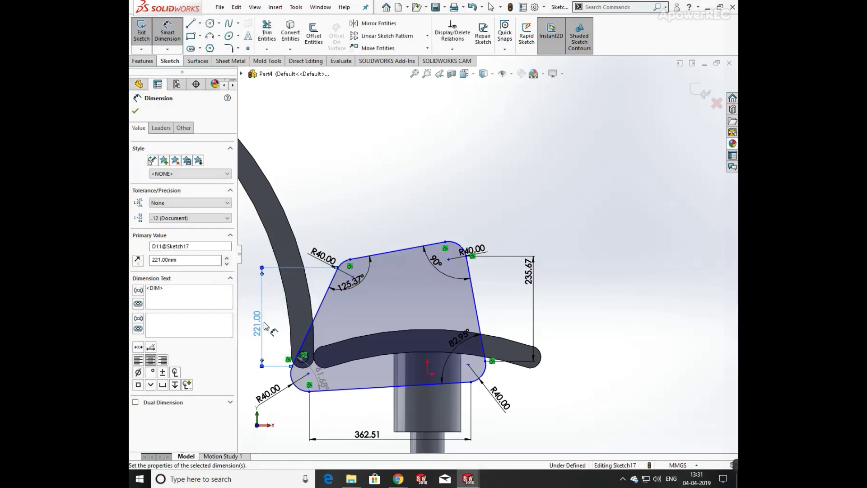
# - Sketch an inner line below the armrest outline's top edge, continued by a tangent arc of about 37 mm radius at the upper front corner
pyautogui.click(422, 185)
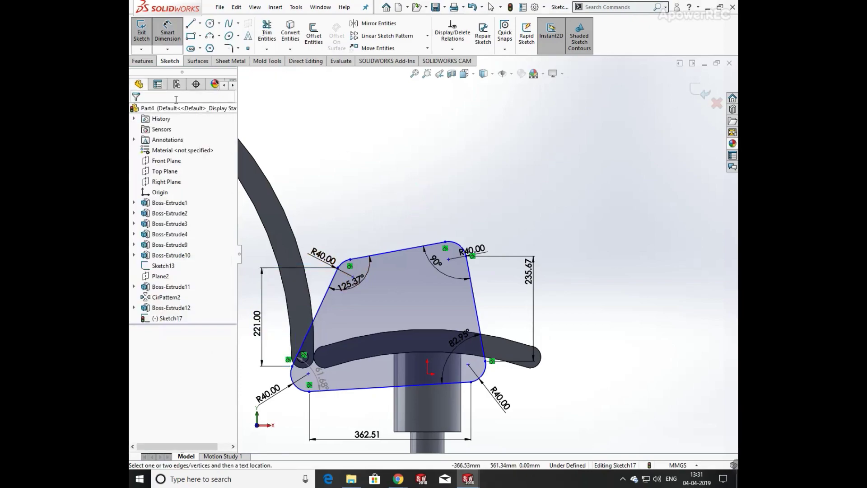
pyautogui.click(143, 62)
pyautogui.click(171, 63)
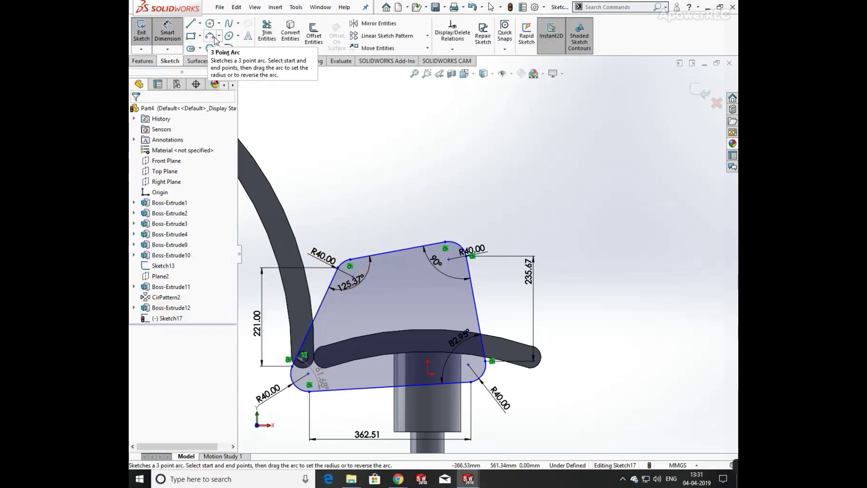
pyautogui.click(190, 23)
pyautogui.scroll(-3, 330, 270)
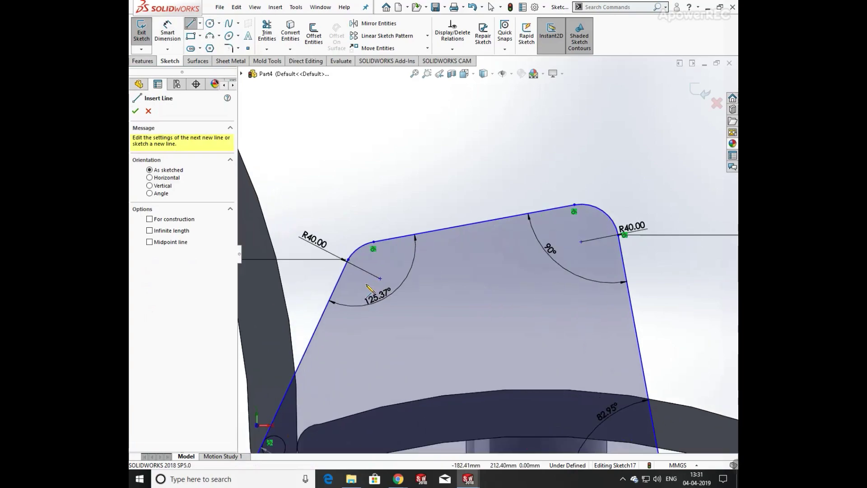
pyautogui.click(385, 286)
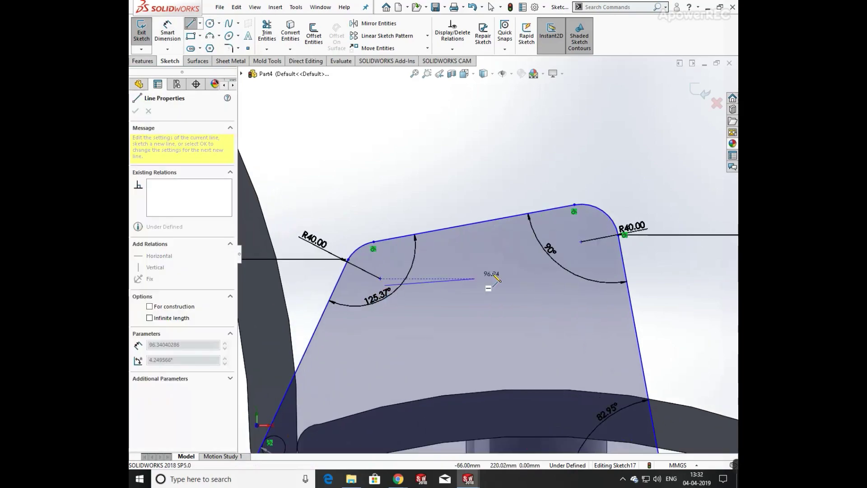
pyautogui.click(544, 260)
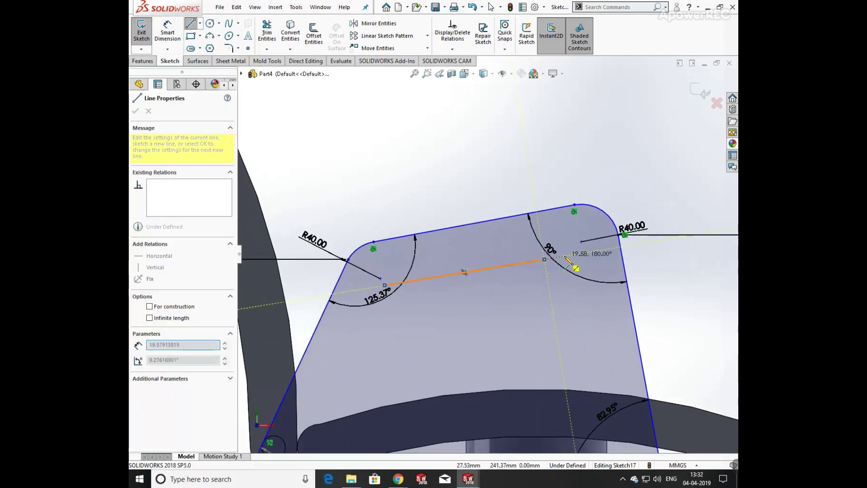
pyautogui.press('a')
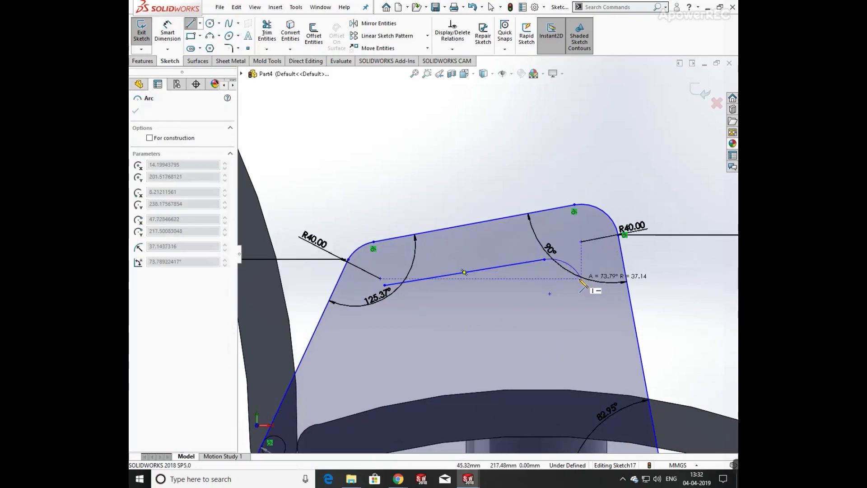
pyautogui.click(579, 279)
# - Continue the inner loop with a front line about 168 mm long and a lower front corner arc of about 29 mm radius
pyautogui.scroll(-4, 580, 279)
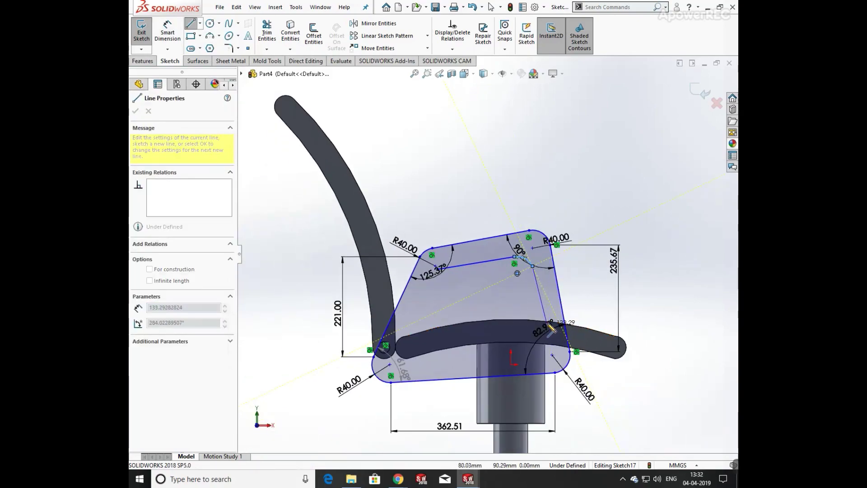
pyautogui.scroll(4, 540, 318)
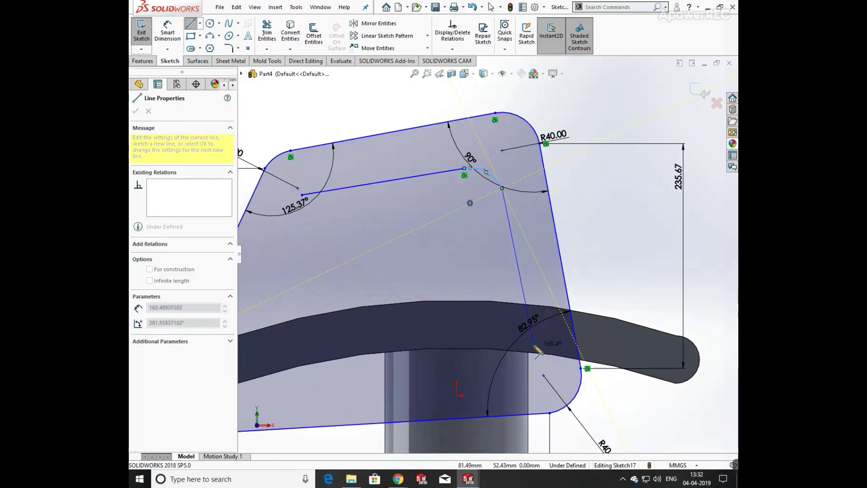
pyautogui.click(536, 342)
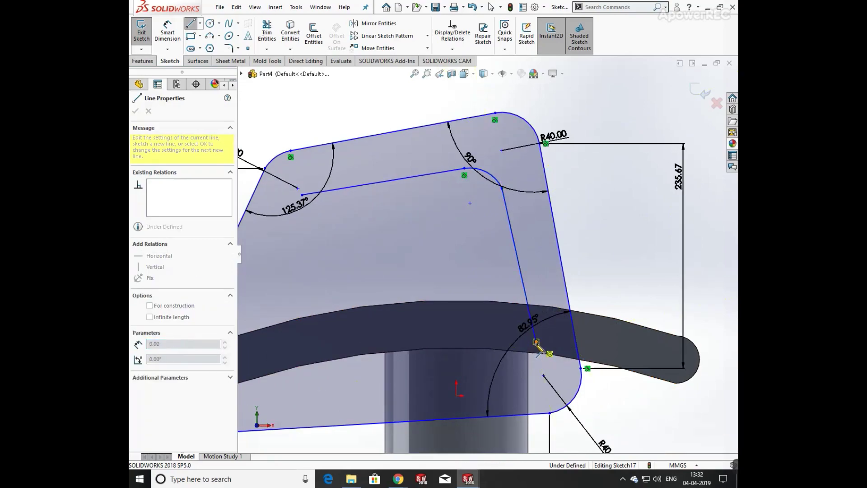
pyautogui.press('a')
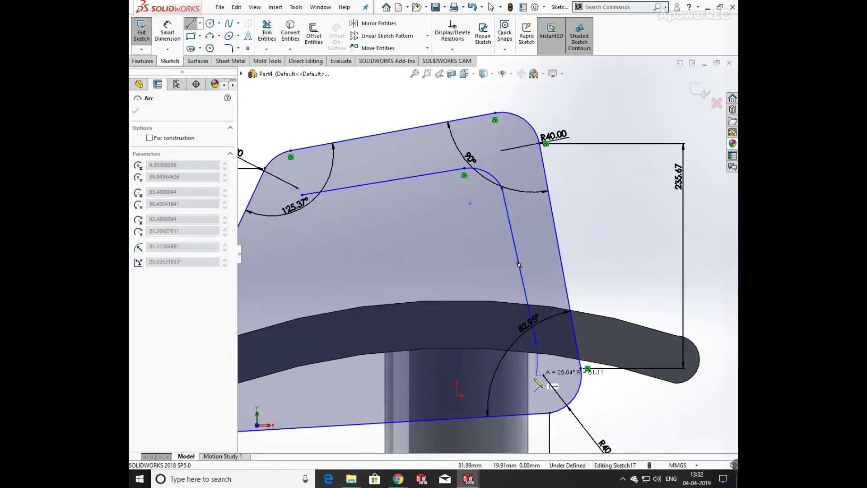
pyautogui.click(513, 377)
# - Add the inner loop's bottom line just above the outline's bottom edge and a lower rear corner arc of about 30 mm radius
pyautogui.scroll(-2, 416, 382)
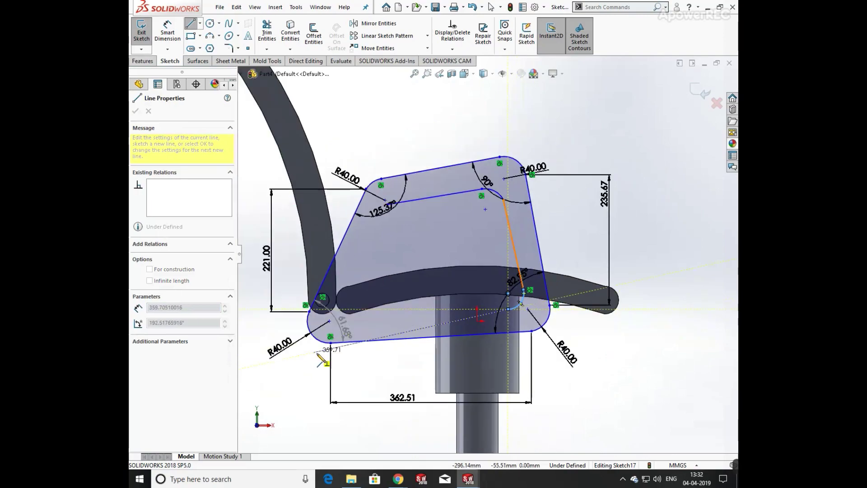
pyautogui.press('z')
pyautogui.click(356, 322)
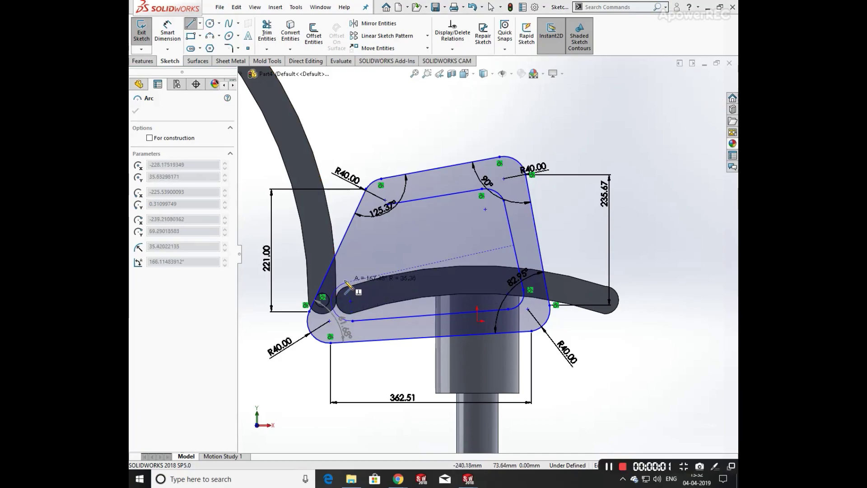
pyautogui.click(337, 313)
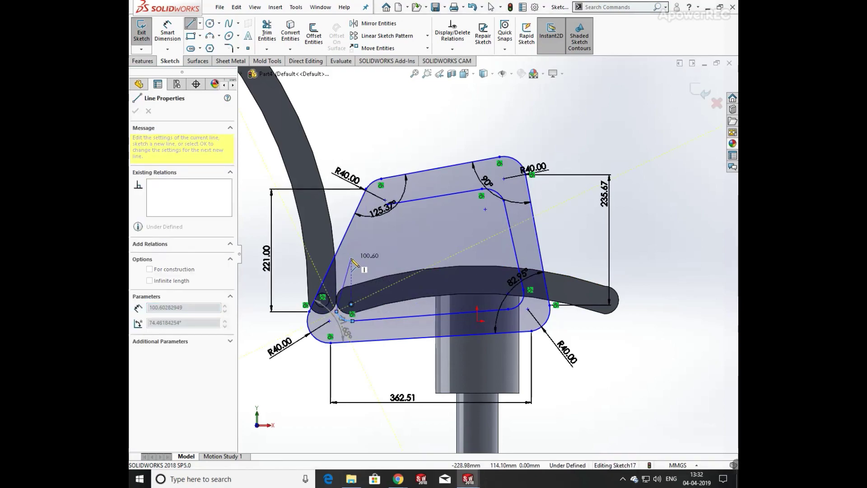
# - Close the inner loop with a slanted rear line about 183 mm long and an upper rear corner arc of about 65 mm radius
pyautogui.scroll(-3, 346, 218)
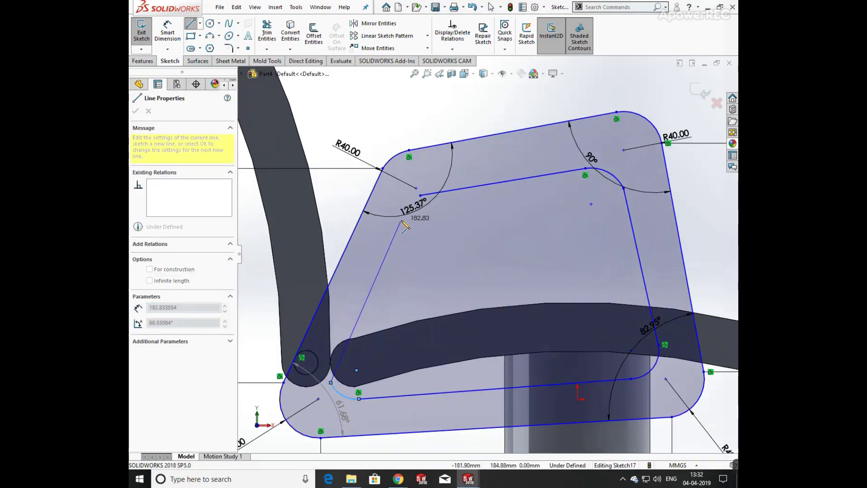
pyautogui.click(402, 220)
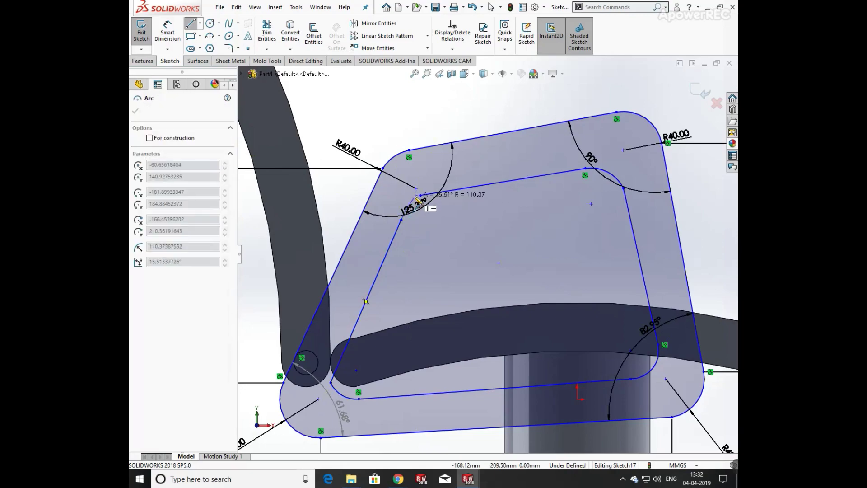
pyautogui.press('Escape')
pyautogui.press('Escape')
# - Dimension the inner loop's upper rear corner arc with a radius of 40 mm
pyautogui.press('d')
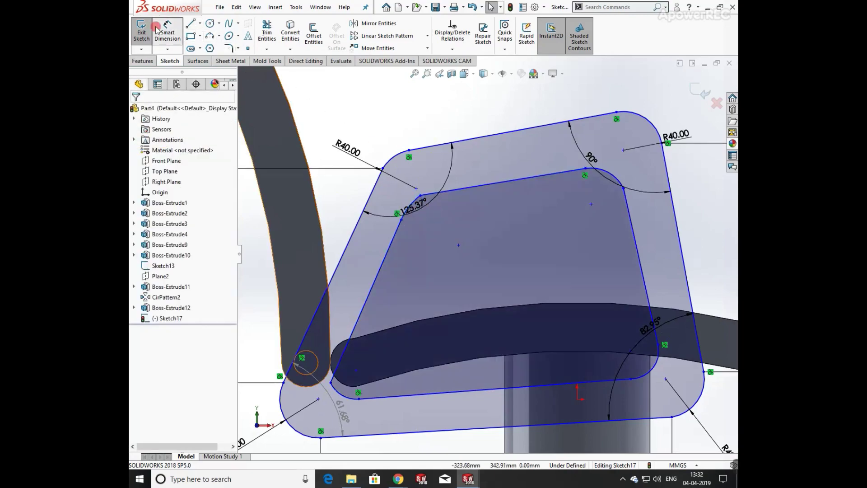
pyautogui.click(410, 207)
pyautogui.press('Return')
pyautogui.scroll(-4, 414, 208)
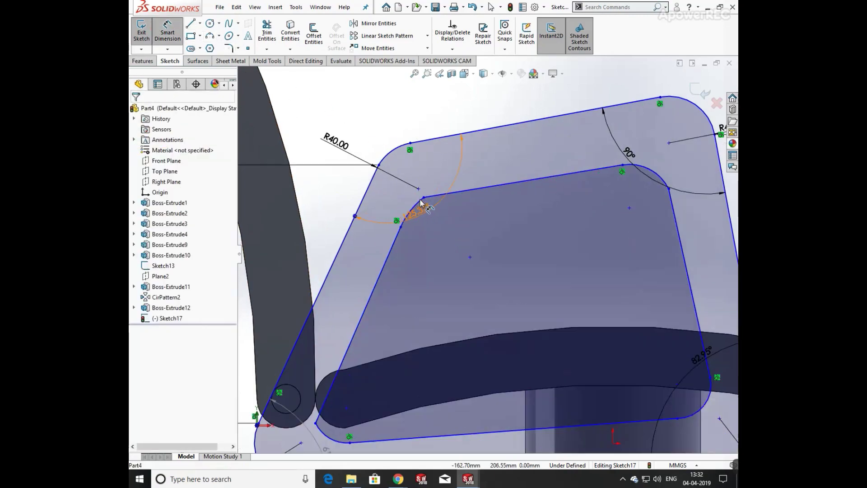
pyautogui.click(426, 224)
pyautogui.click(397, 207)
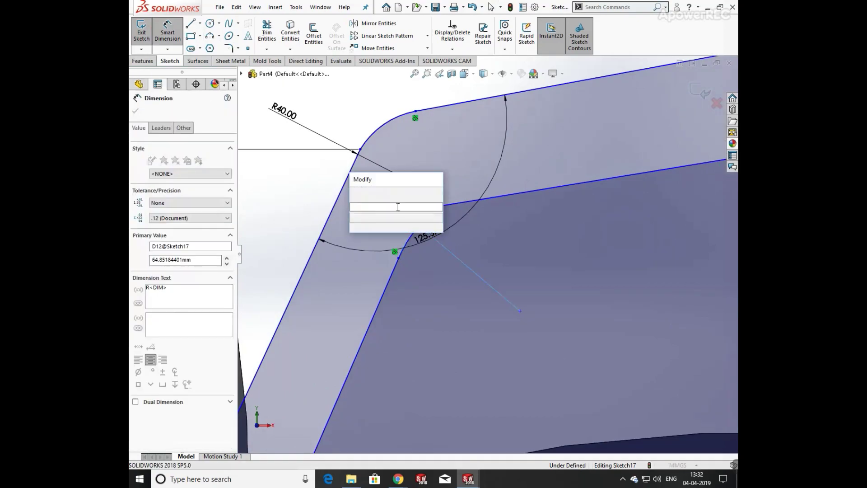
pyautogui.write('40')
pyautogui.press('Return')
pyautogui.scroll(5, 654, 291)
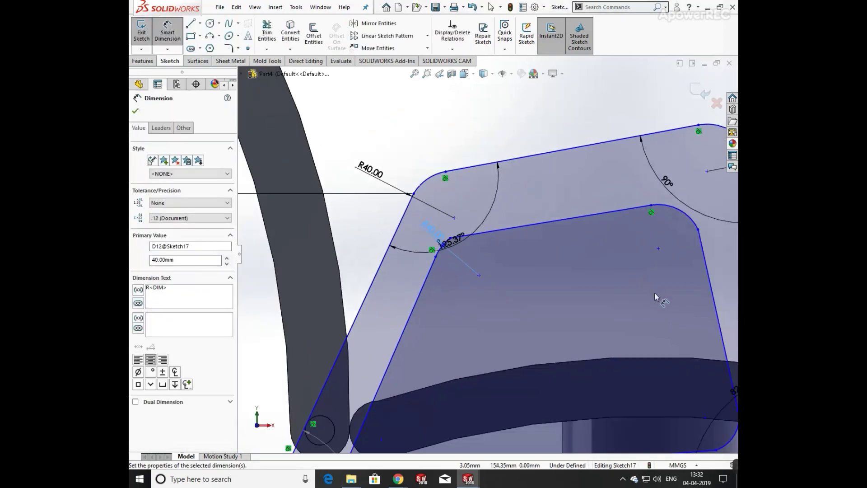
# - Dimension the inner loop's upper front corner arc with a radius of 40 mm
pyautogui.click(608, 235)
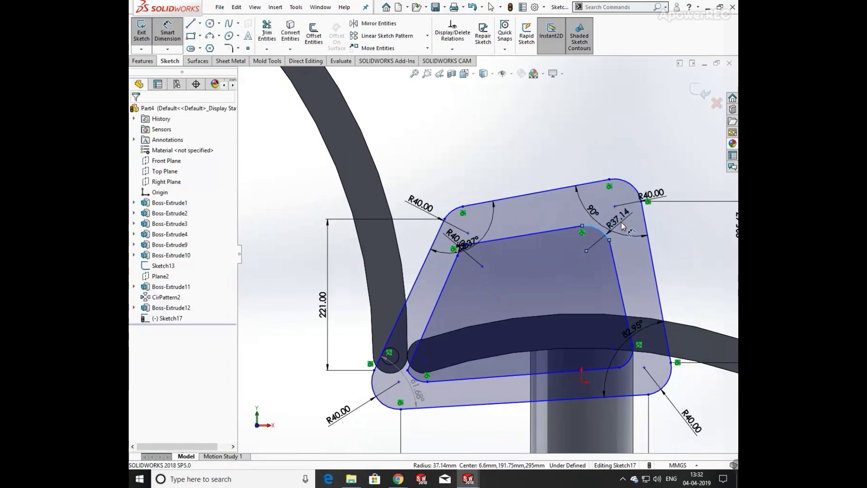
pyautogui.click(621, 221)
pyautogui.write('40')
pyautogui.press('Return')
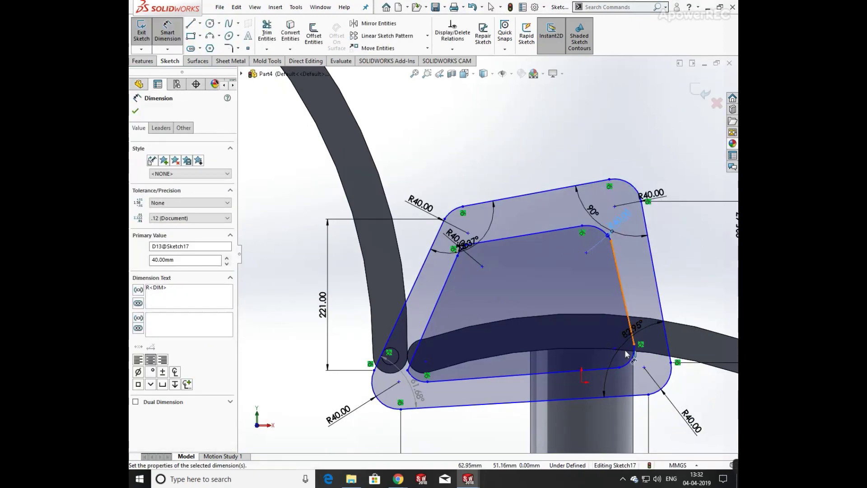
# - Dimension the inner loop's lower front corner arc with a radius of 40 mm
pyautogui.click(636, 373)
pyautogui.click(637, 374)
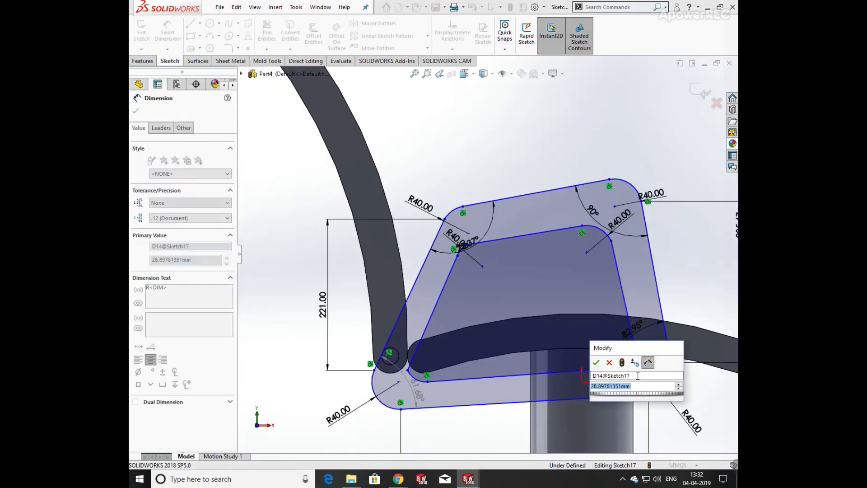
pyautogui.write('40')
pyautogui.press('Return')
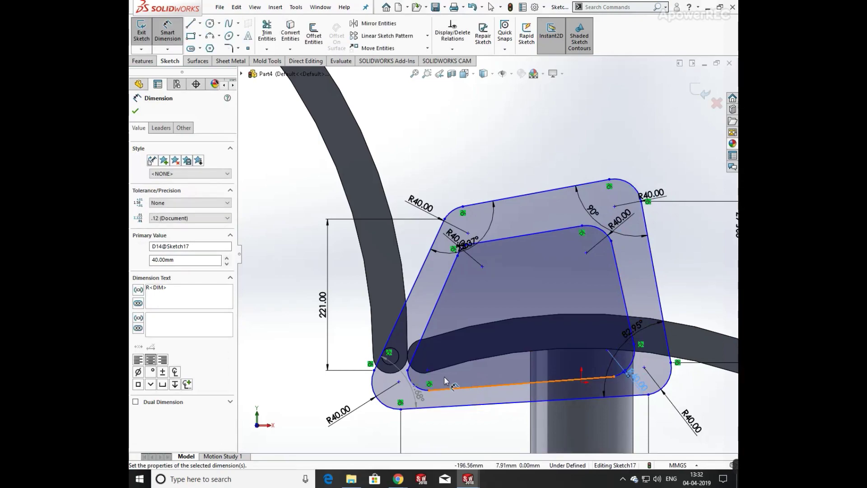
# - Dimension the inner loop's lower rear corner arc with a radius of 40 mm
pyautogui.doubleClick(424, 394)
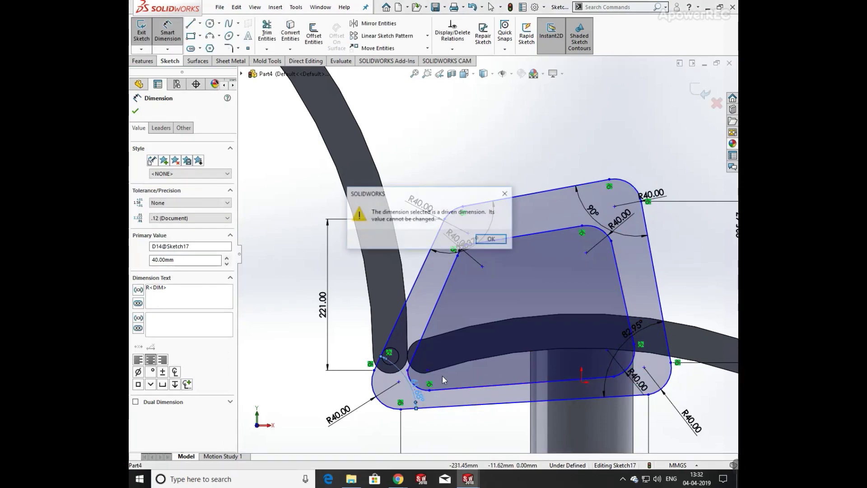
pyautogui.click(500, 238)
pyautogui.scroll(4, 432, 367)
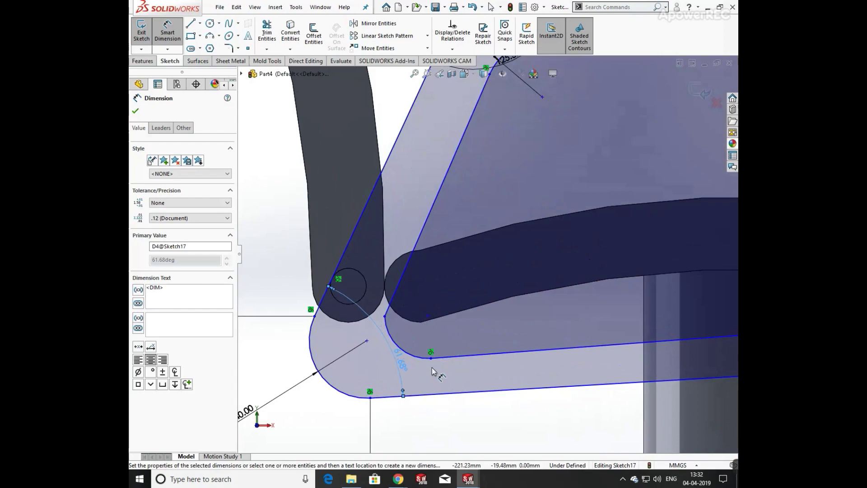
pyautogui.click(418, 359)
pyautogui.click(526, 181)
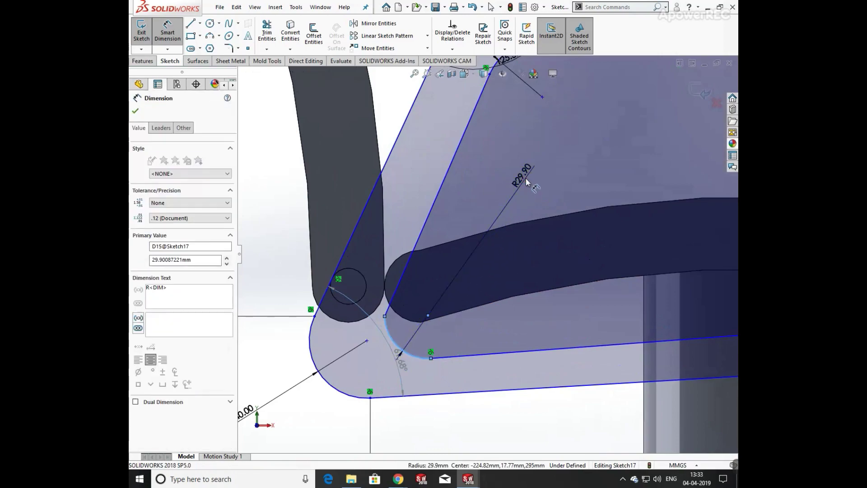
pyautogui.press('Return')
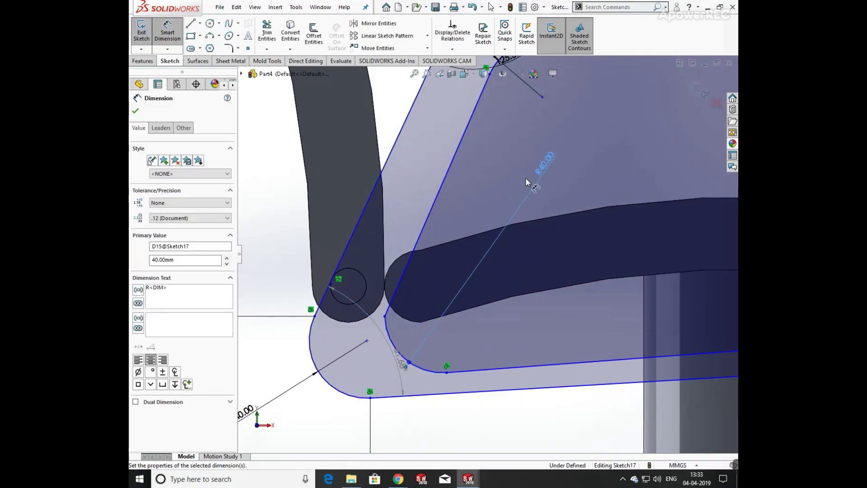
pyautogui.press('Escape')
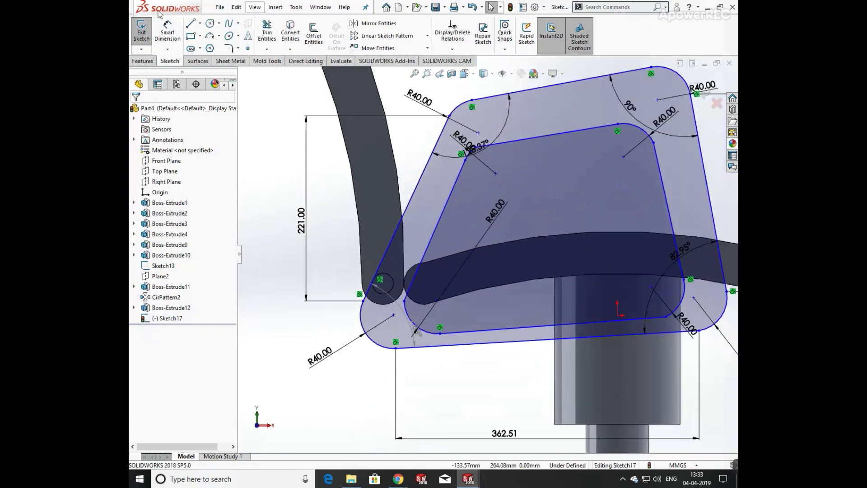
pyautogui.click(167, 33)
pyautogui.click(580, 135)
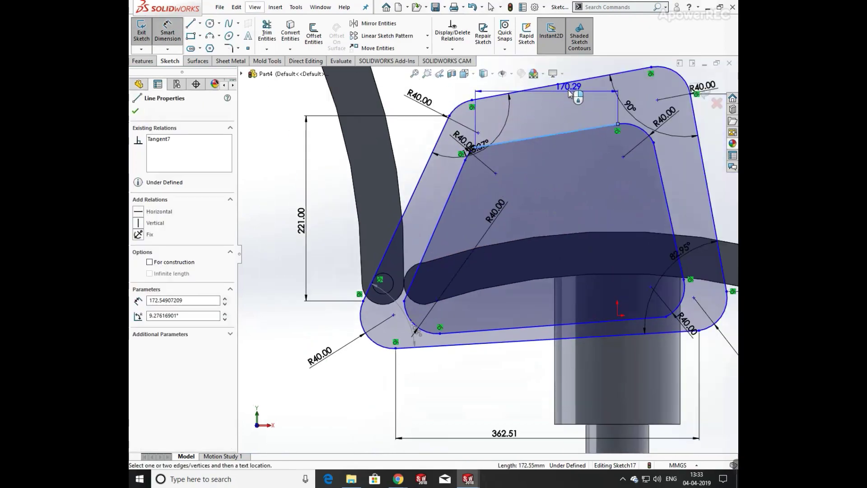
pyautogui.click(568, 88)
pyautogui.press('Escape')
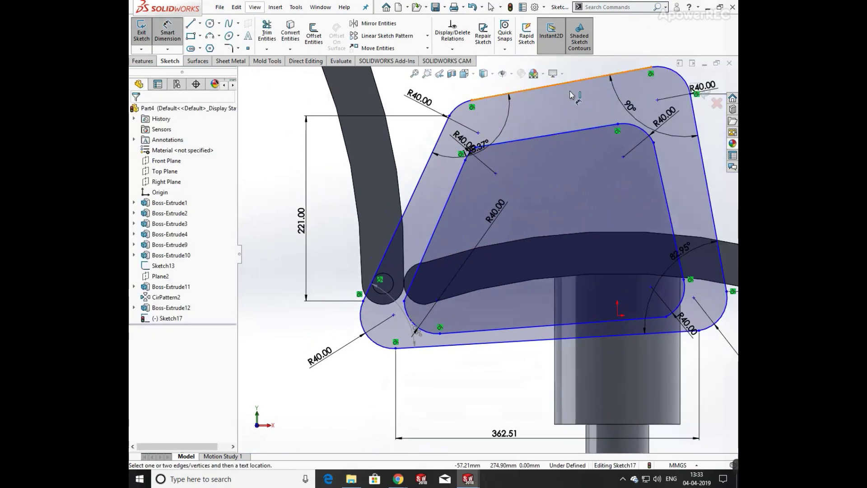
pyautogui.click(576, 129)
pyautogui.press('Escape')
pyautogui.press('Escape')
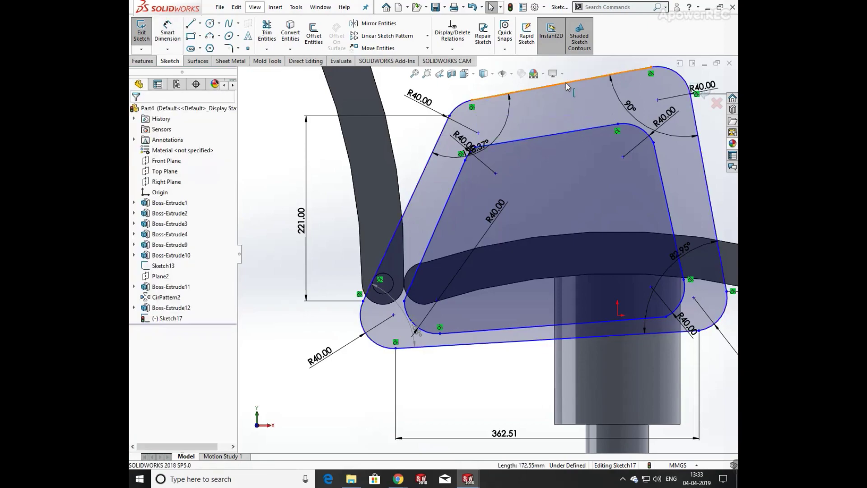
# - Add a parallel relation between the outer and inner top lines of the armrest sketch
pyautogui.click(566, 89)
pyautogui.keyDown('ctrl'); pyautogui.click(572, 131); pyautogui.keyUp('ctrl')
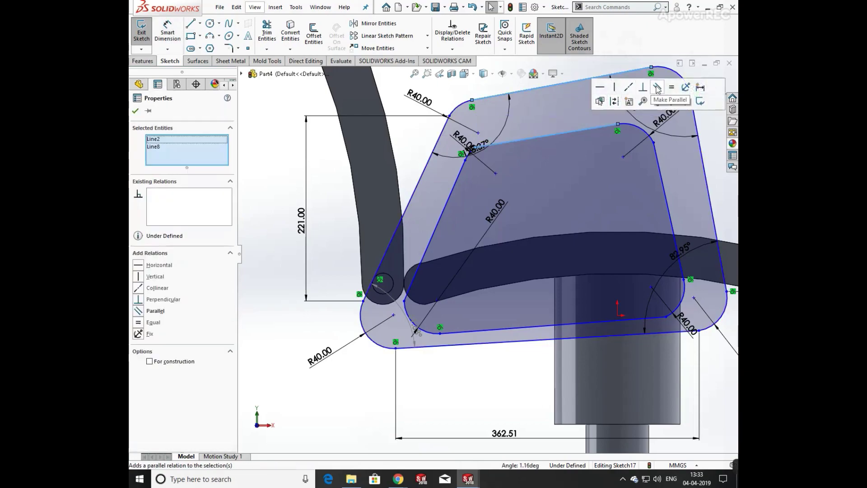
pyautogui.click(657, 87)
pyautogui.press('Escape')
# - Add a parallel relation between the inner and outer front lines of the armrest sketch
pyautogui.click(668, 186)
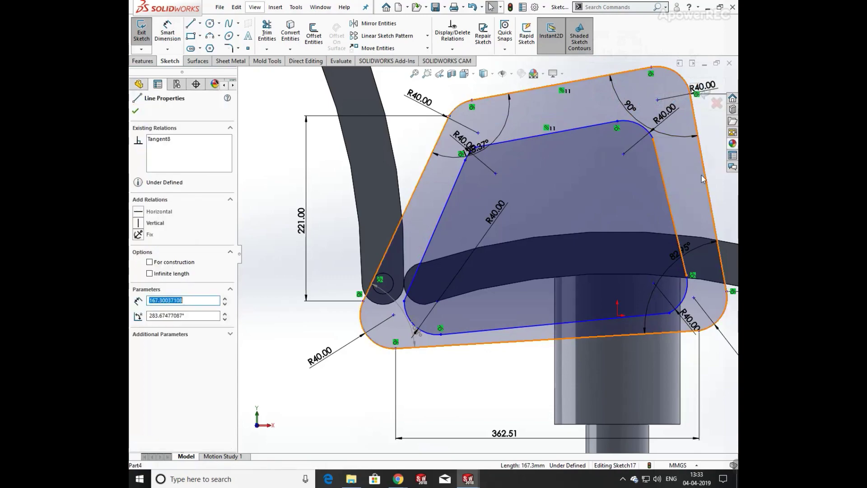
pyautogui.keyDown('ctrl'); pyautogui.click(706, 177); pyautogui.keyUp('ctrl')
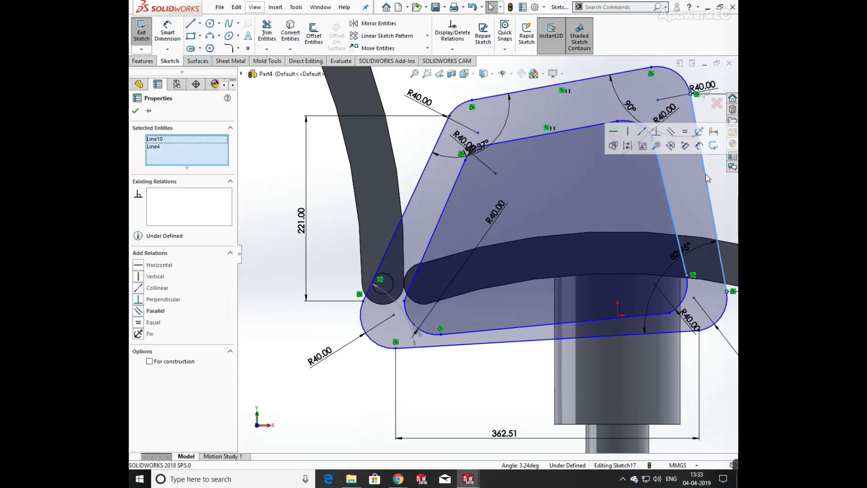
pyautogui.click(670, 132)
pyautogui.press('Escape')
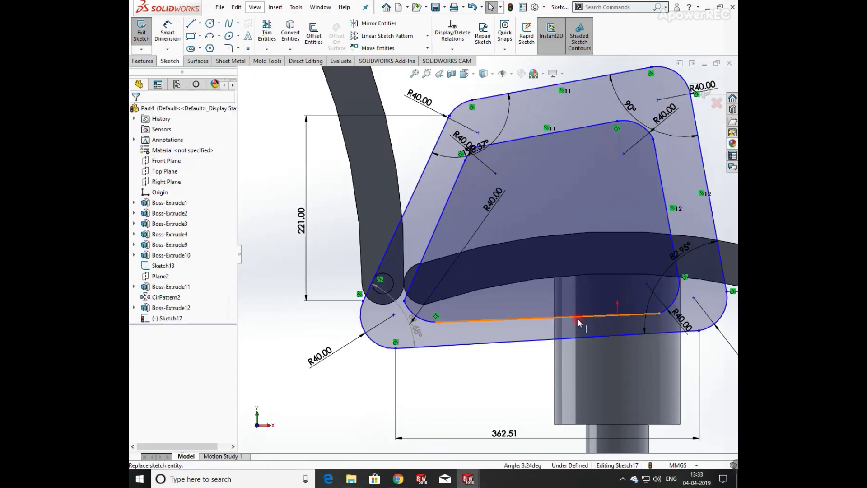
# - Add a parallel relation between the inner and outer bottom lines of the armrest sketch
pyautogui.click(578, 318)
pyautogui.keyDown('ctrl'); pyautogui.click(578, 336); pyautogui.keyUp('ctrl')
pyautogui.click(663, 293)
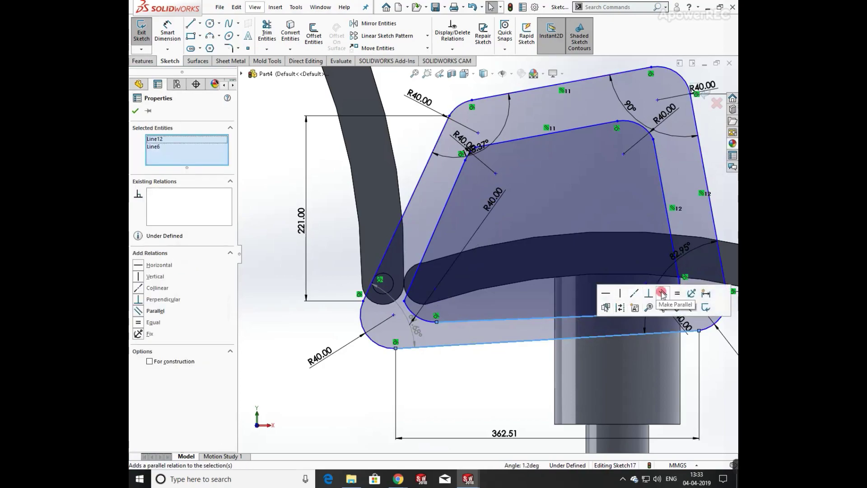
pyautogui.press('Escape')
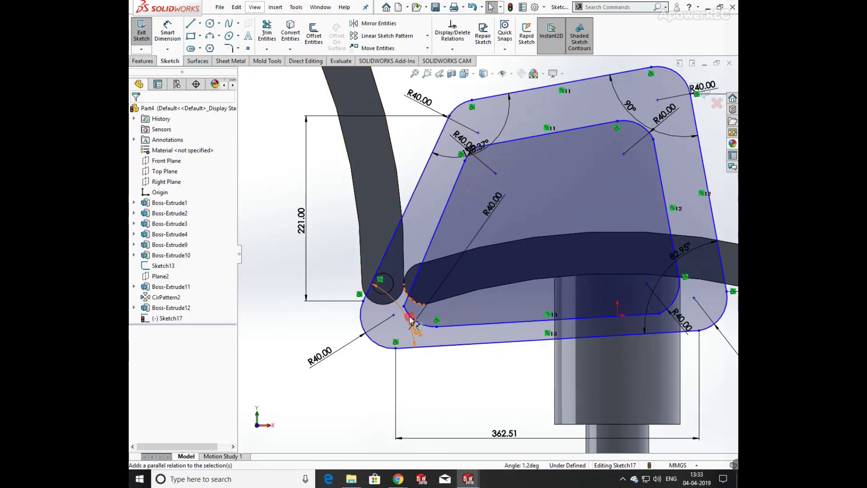
# - Make the inner loop's lower rear corner arc tangent to its rear line
pyautogui.doubleClick(412, 316)
pyautogui.press('Return')
pyautogui.scroll(-3, 412, 314)
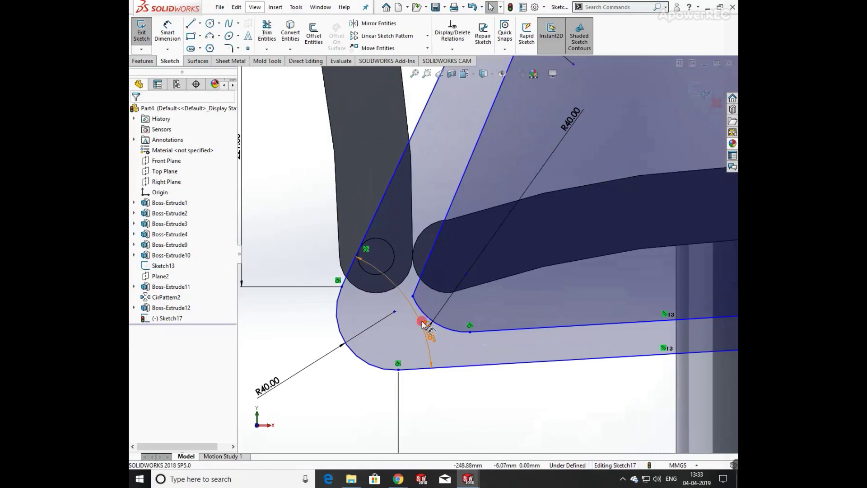
pyautogui.click(419, 296)
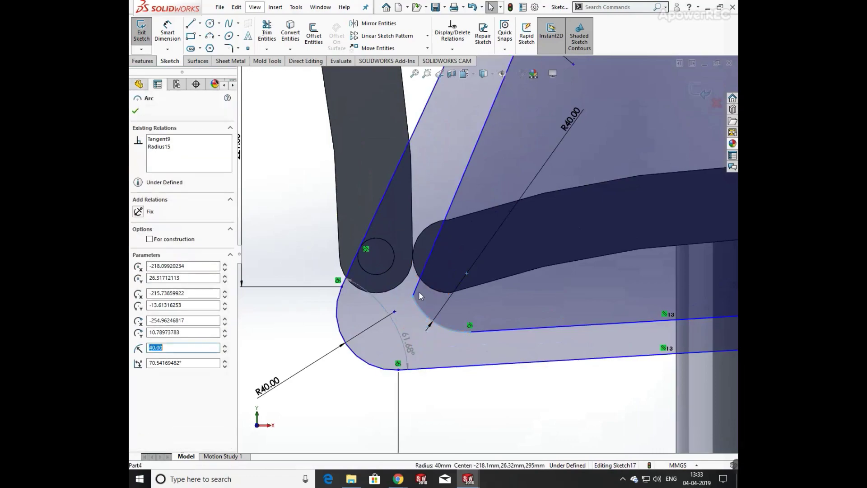
pyautogui.keyDown('ctrl'); pyautogui.click(418, 285); pyautogui.keyUp('ctrl')
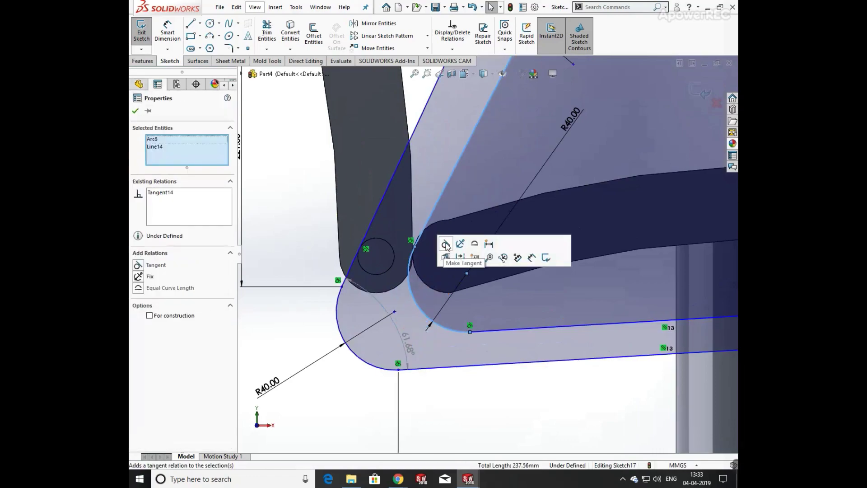
pyautogui.click(446, 244)
pyautogui.scroll(5, 389, 352)
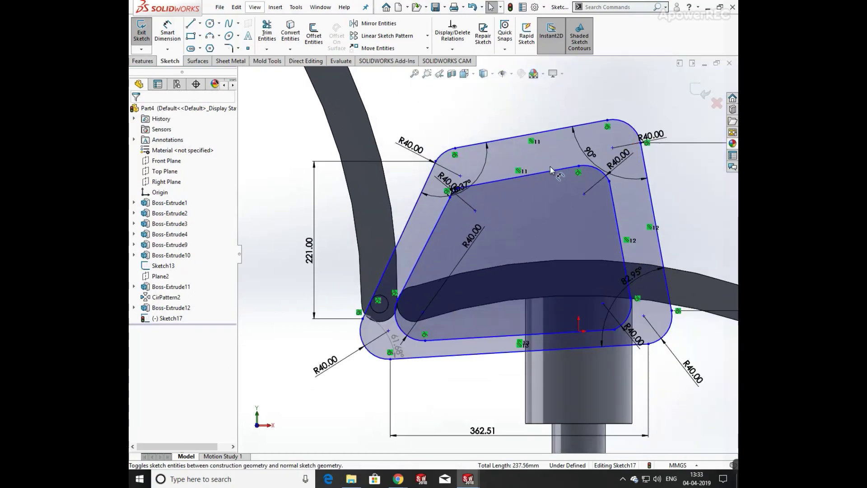
# - Make the inner loop's upper rear corner arc tangent to its top line
pyautogui.scroll(-5, 465, 204)
pyautogui.click(474, 197)
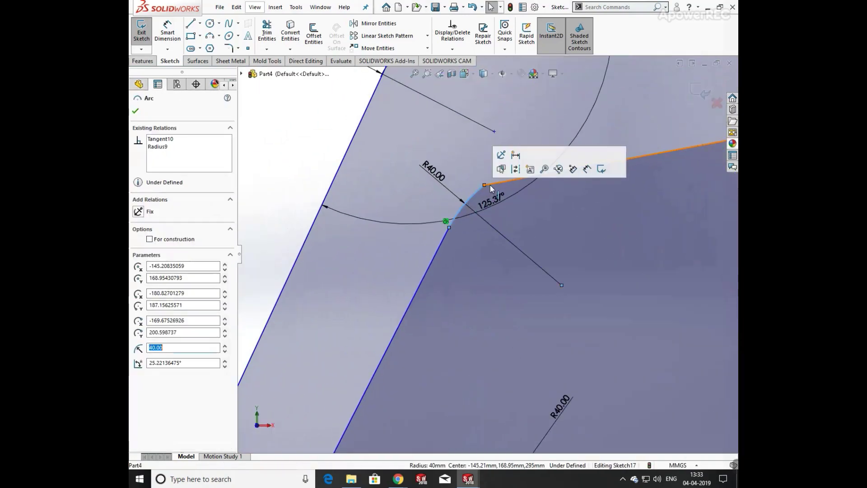
pyautogui.keyDown('ctrl'); pyautogui.click(497, 182); pyautogui.keyUp('ctrl')
pyautogui.click(524, 144)
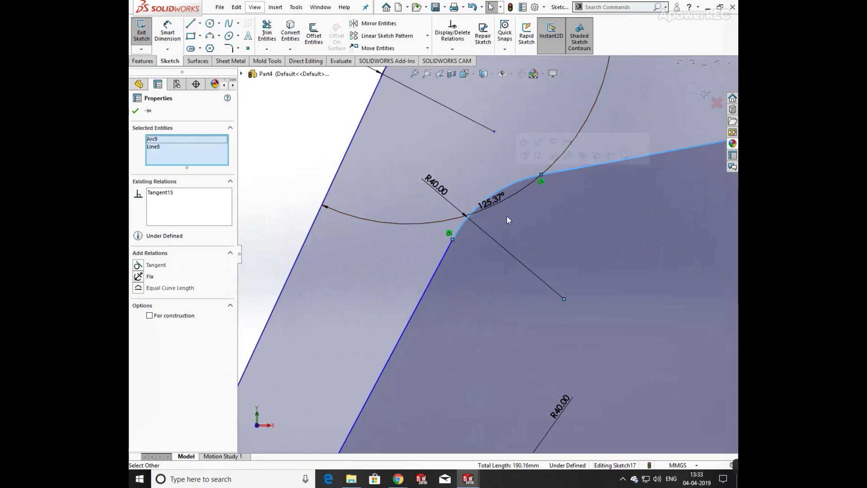
pyautogui.scroll(5, 554, 250)
pyautogui.click(405, 138)
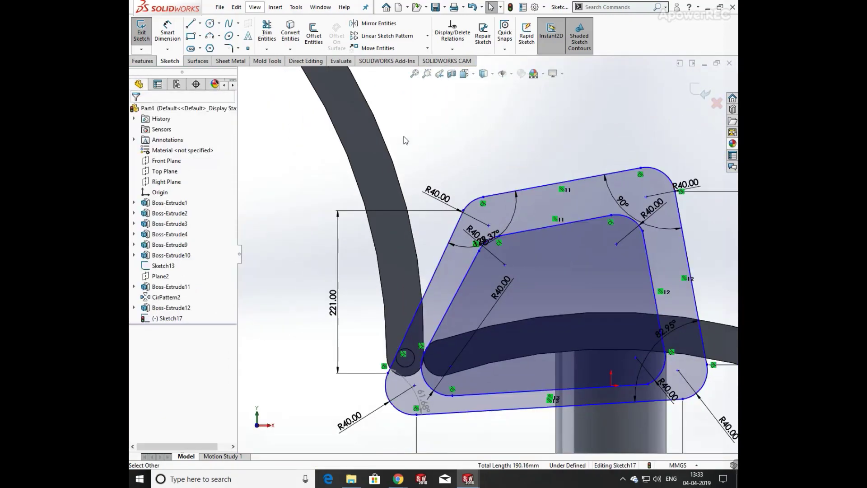
# - Dimension the distance between the inner and outer top lines as 40 mm
pyautogui.click(167, 32)
pyautogui.click(582, 220)
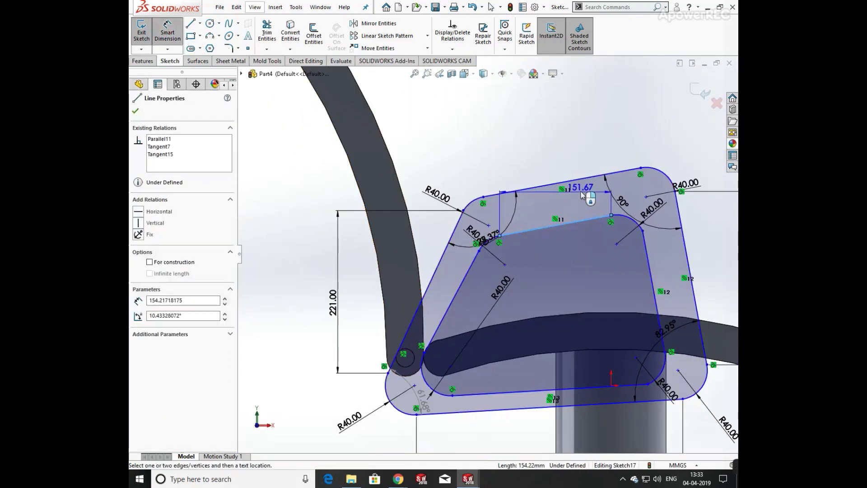
pyautogui.click(582, 183)
pyautogui.click(578, 195)
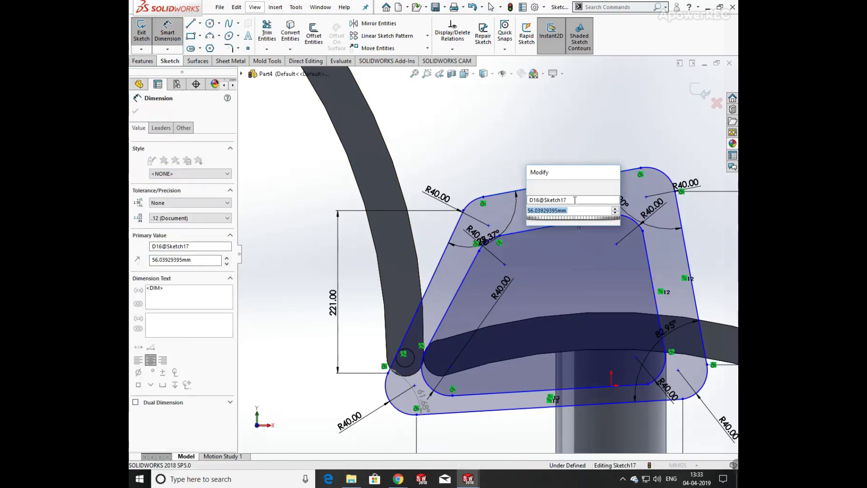
pyautogui.write('40')
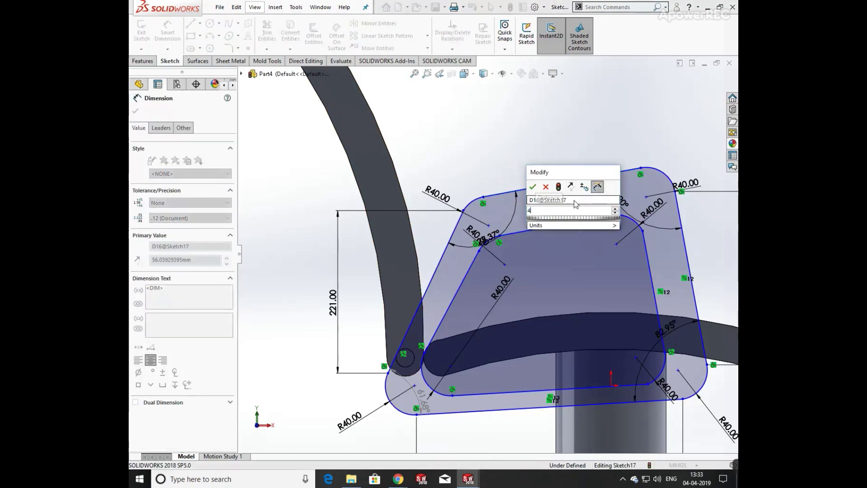
pyautogui.press('Return')
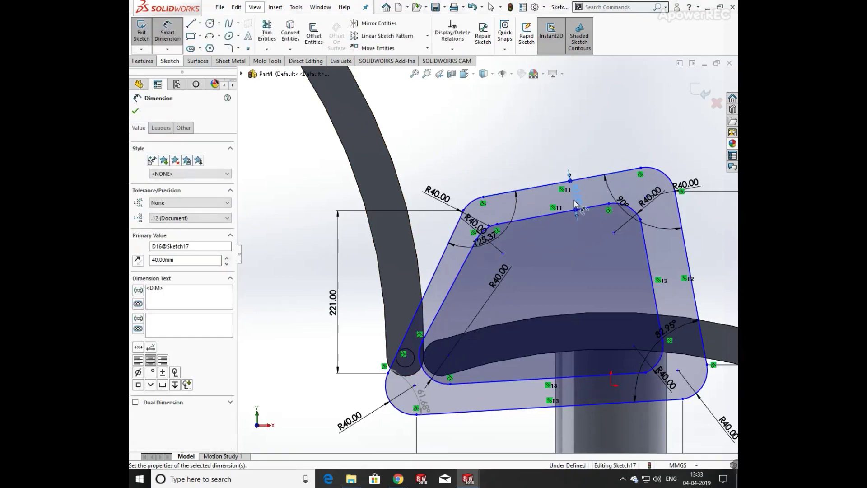
pyautogui.press('Escape')
# - Dimension the distance between the inner and outer front lines as 40 mm
pyautogui.click(168, 32)
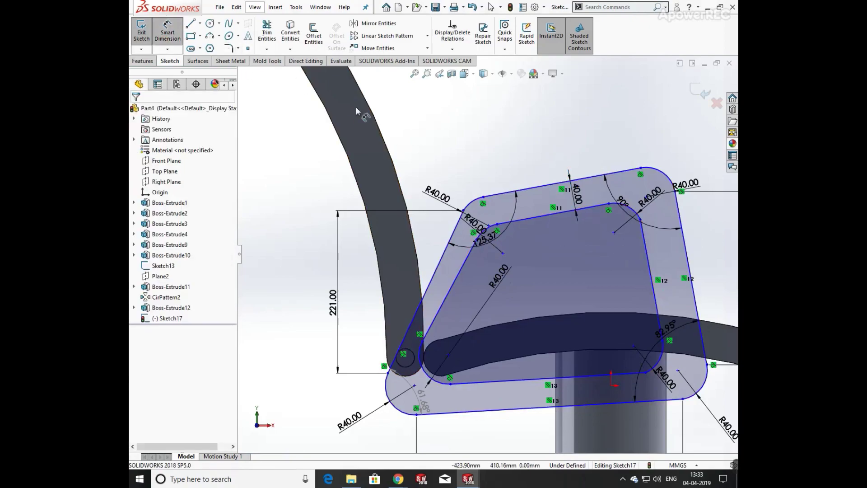
pyautogui.click(660, 276)
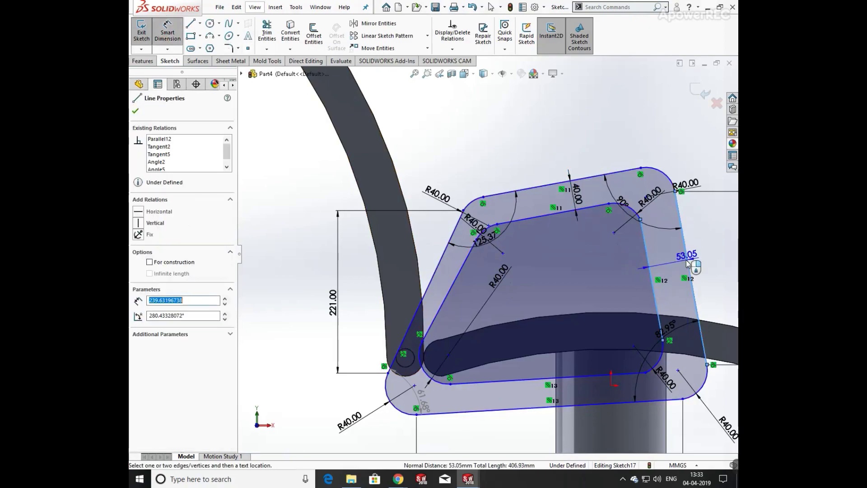
pyautogui.click(677, 264)
pyautogui.write('40')
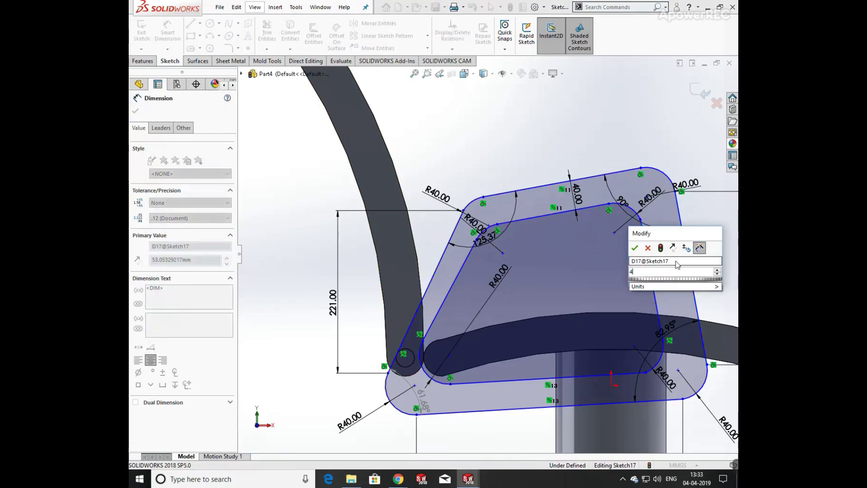
pyautogui.press('Return')
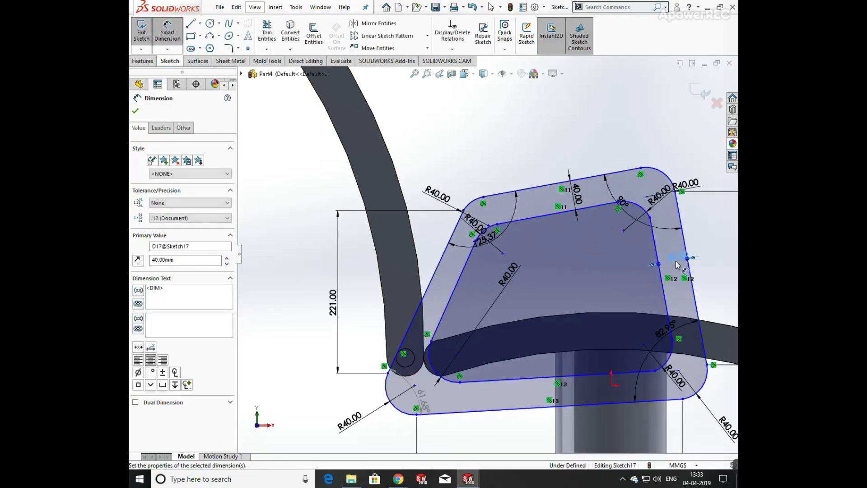
pyautogui.press('Escape')
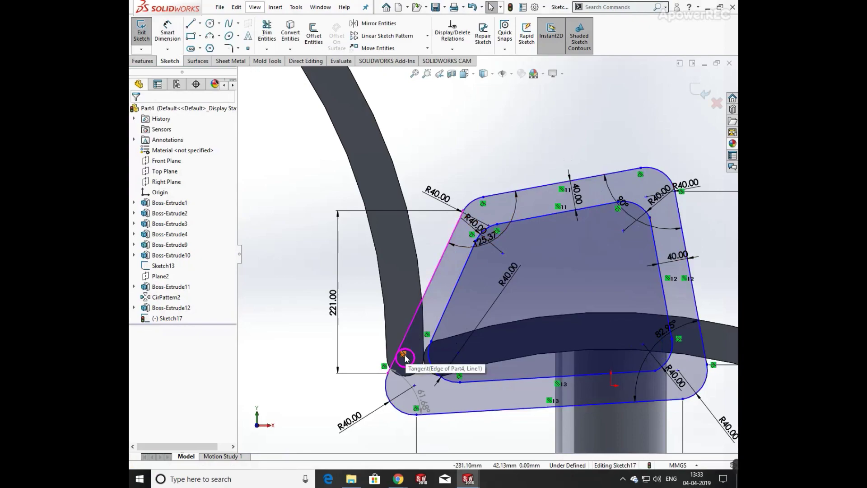
# - Delete the tangent relation between the outer rear line and the pin's circular edge, and move that line slightly rearward
pyautogui.rightClick(404, 357)
pyautogui.click(424, 453)
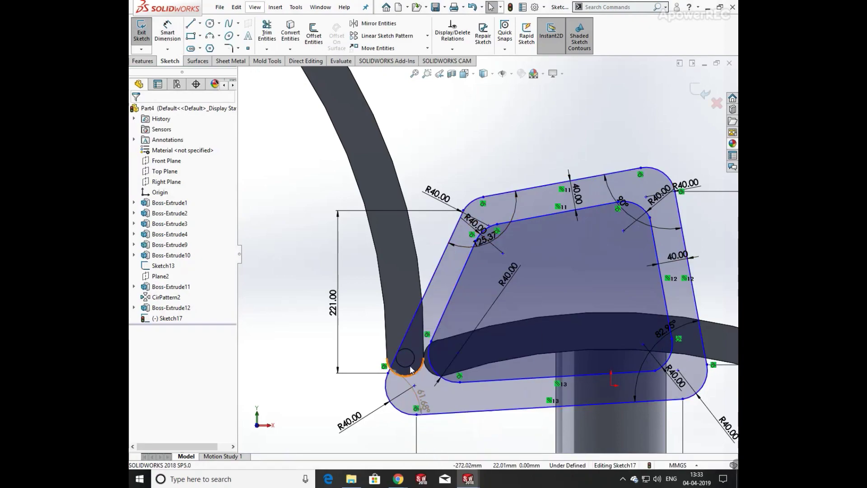
pyautogui.moveTo(404, 342); pyautogui.dragTo(394, 339)
# - Dimension the distance from the pin circle's centre to the armrest's outer rear line as 25 mm
pyautogui.click(167, 33)
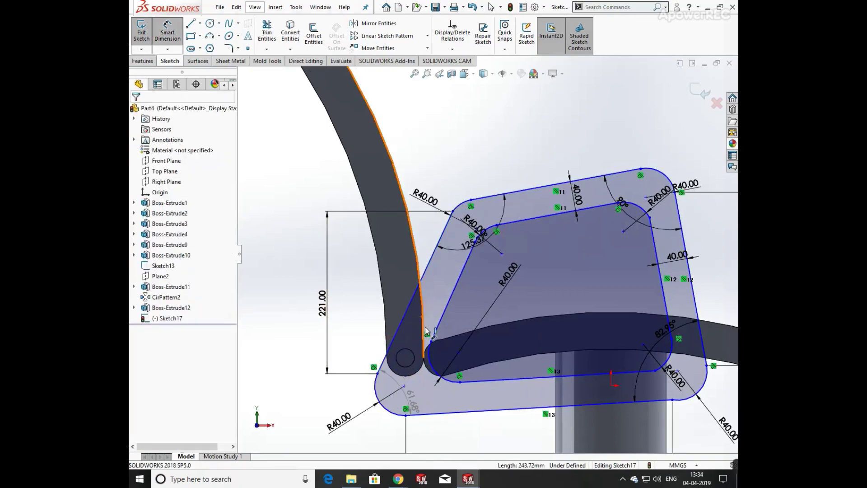
pyautogui.click(408, 351)
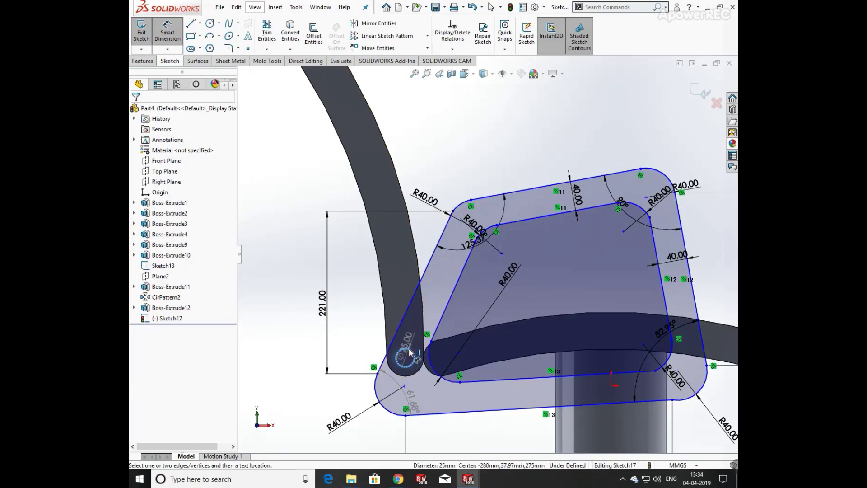
pyautogui.click(391, 351)
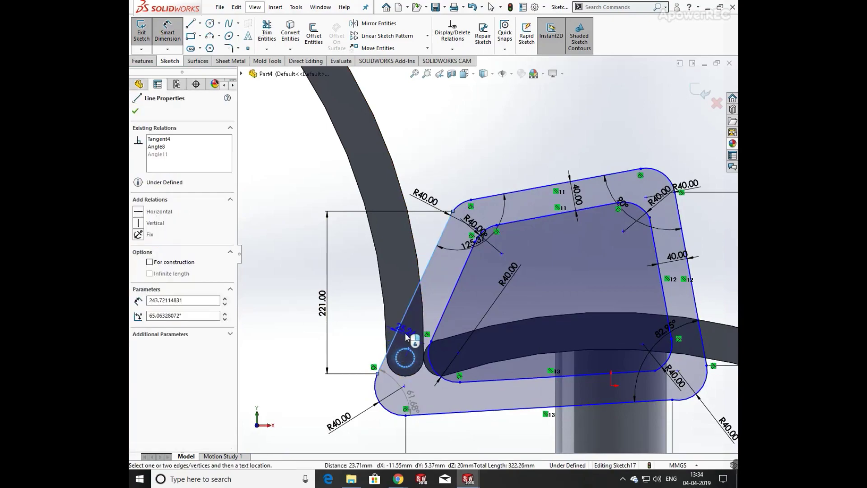
pyautogui.scroll(-4, 412, 321)
pyautogui.click(433, 320)
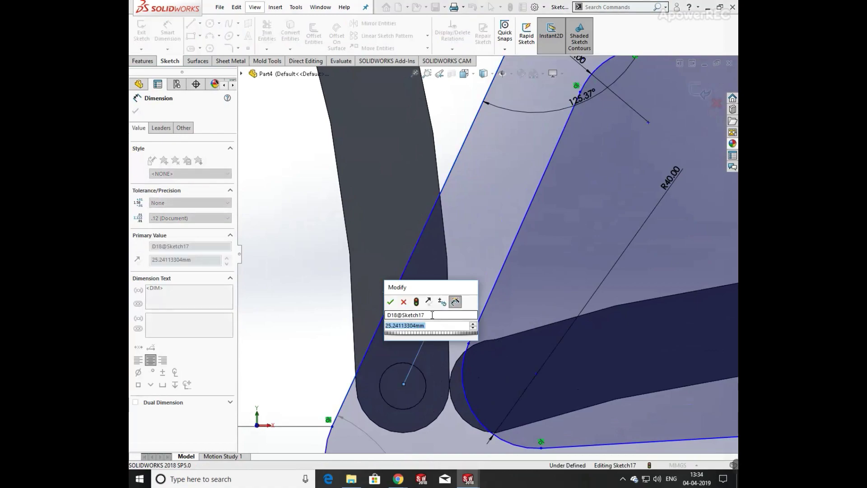
pyautogui.write('25')
pyautogui.press('Return')
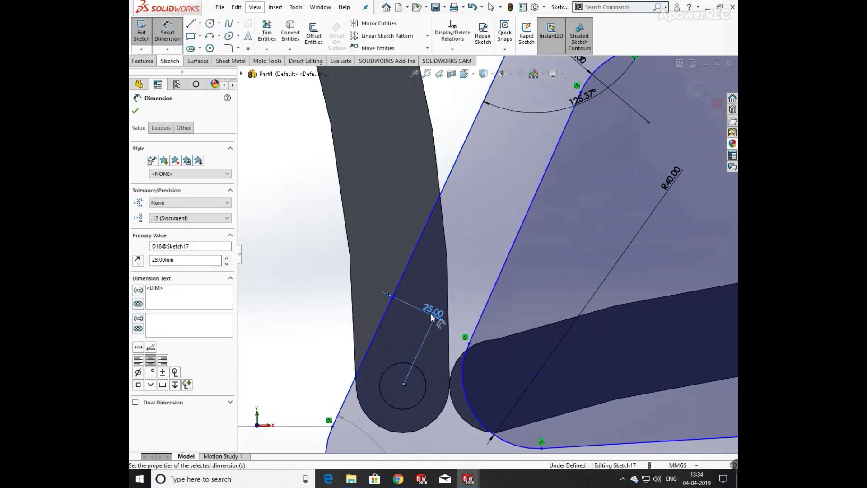
pyautogui.scroll(5, 492, 253)
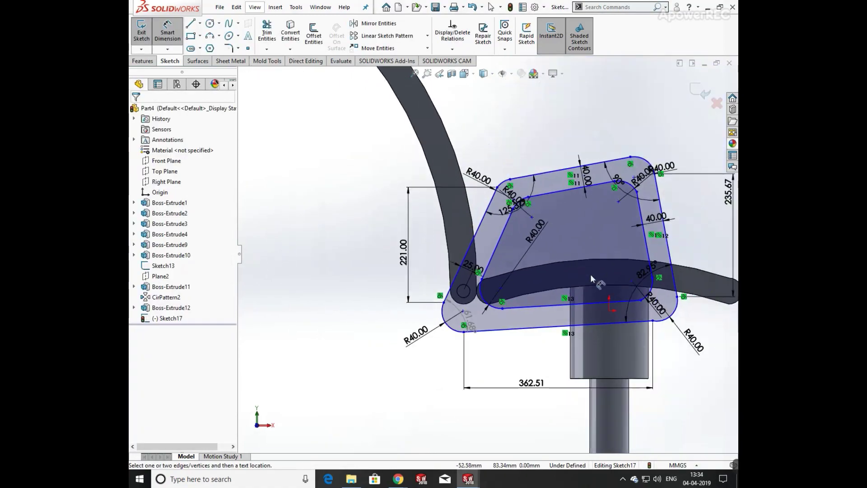
# - Extrude the armrest frame sketch as a blind boss 50 mm deep
pyautogui.click(143, 61)
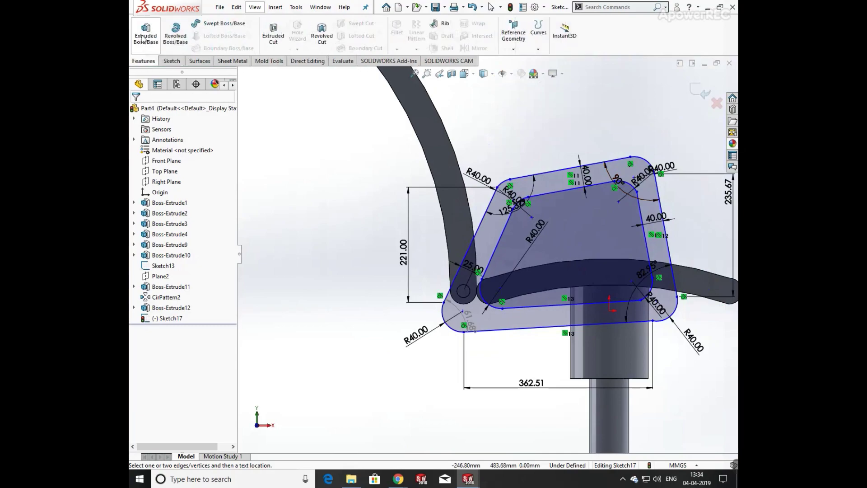
pyautogui.click(145, 34)
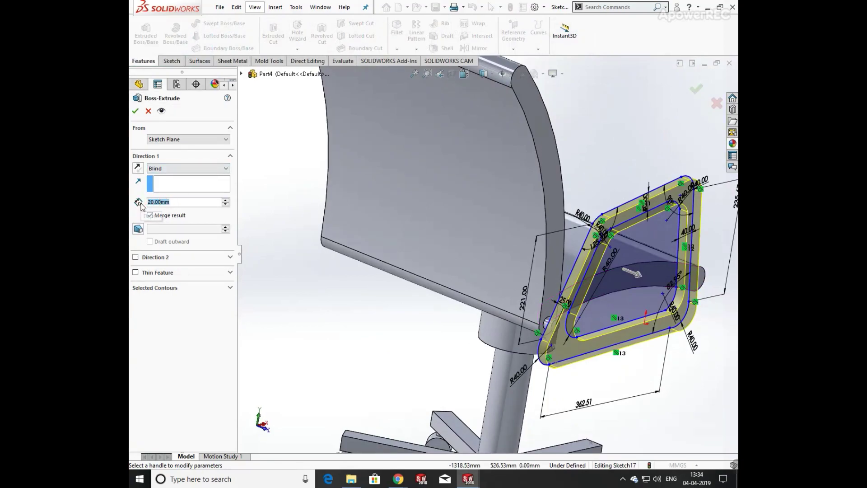
pyautogui.write('50')
pyautogui.press('Return')
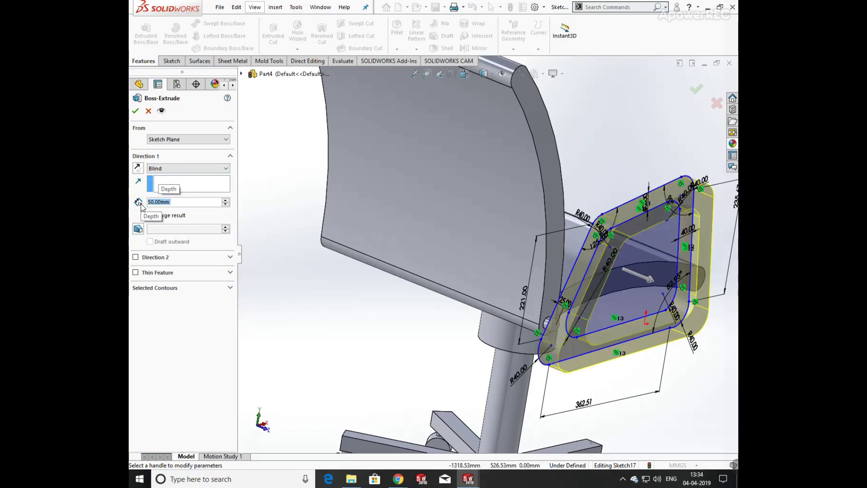
pyautogui.press('Return')
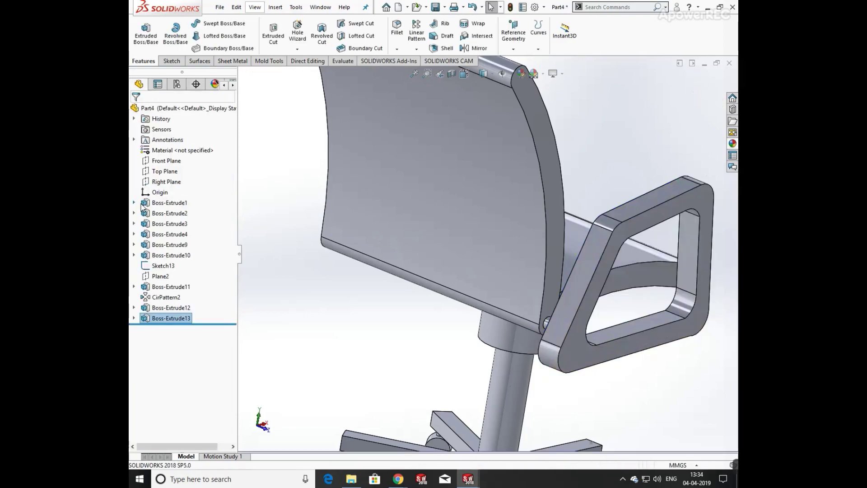
# - Set up a mirror of the armrest frame and its connecting pin extrusions about the Front Plane
pyautogui.press('f')
pyautogui.moveTo(579, 235); pyautogui.dragTo(475, 217, button='middle')
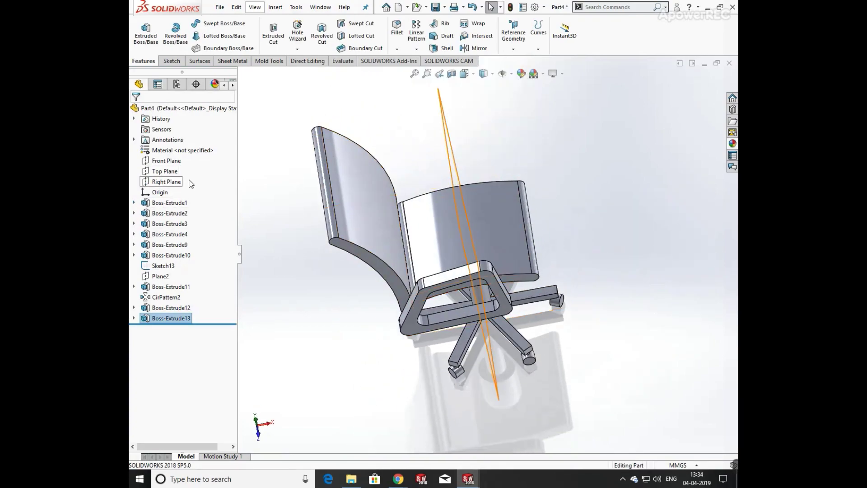
pyautogui.hotkey('ctrl', '4')
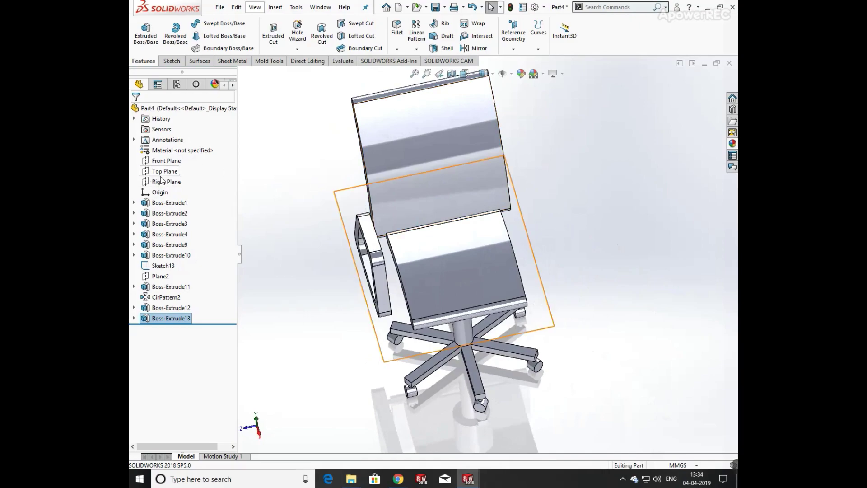
pyautogui.click(167, 161)
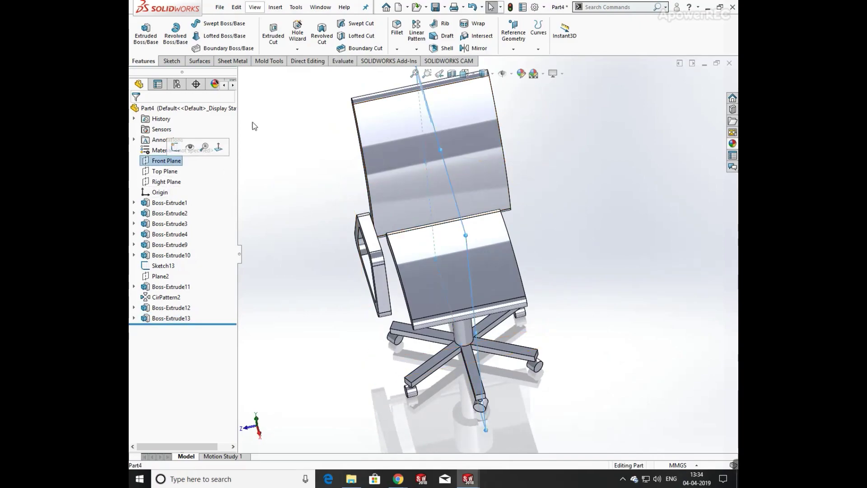
pyautogui.click(476, 49)
pyautogui.hotkey('ctrl', '7')
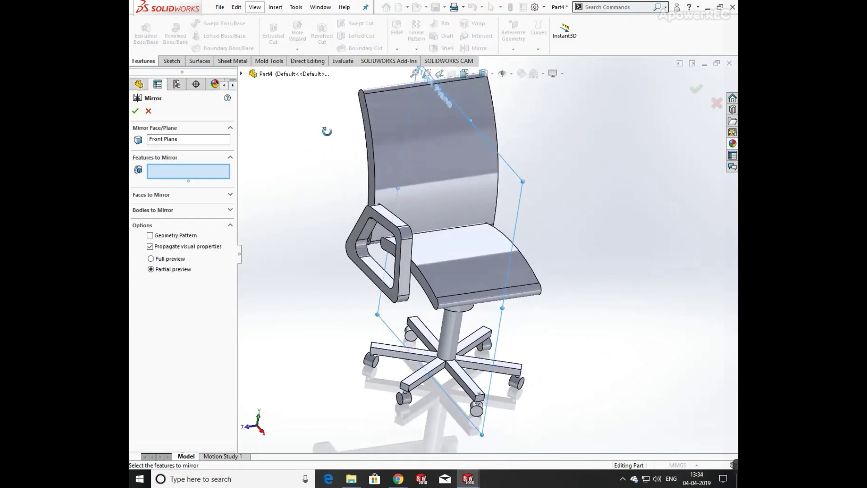
pyautogui.click(384, 243)
pyautogui.scroll(-5, 379, 243)
pyautogui.moveTo(376, 245); pyautogui.dragTo(505, 246, button='middle')
pyautogui.scroll(-3, 503, 248)
pyautogui.click(637, 284)
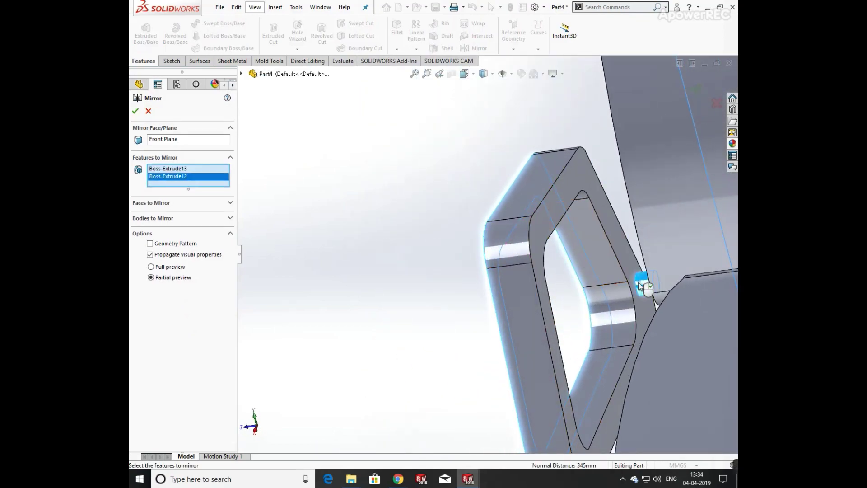